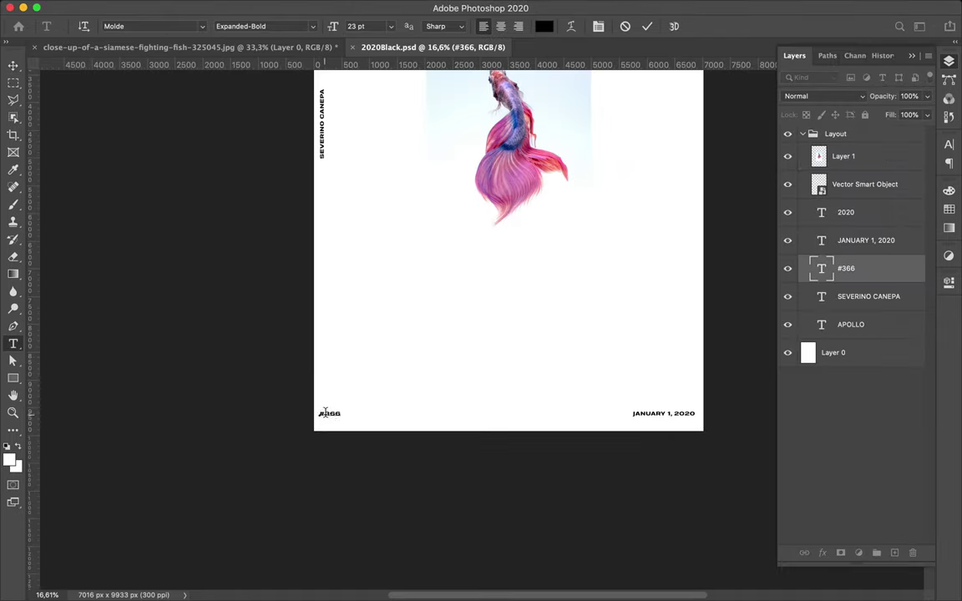
- Change the poster number to #419 and date to FEBRUARY 23, 2020; move Layer 1 out of Layout
text(419)
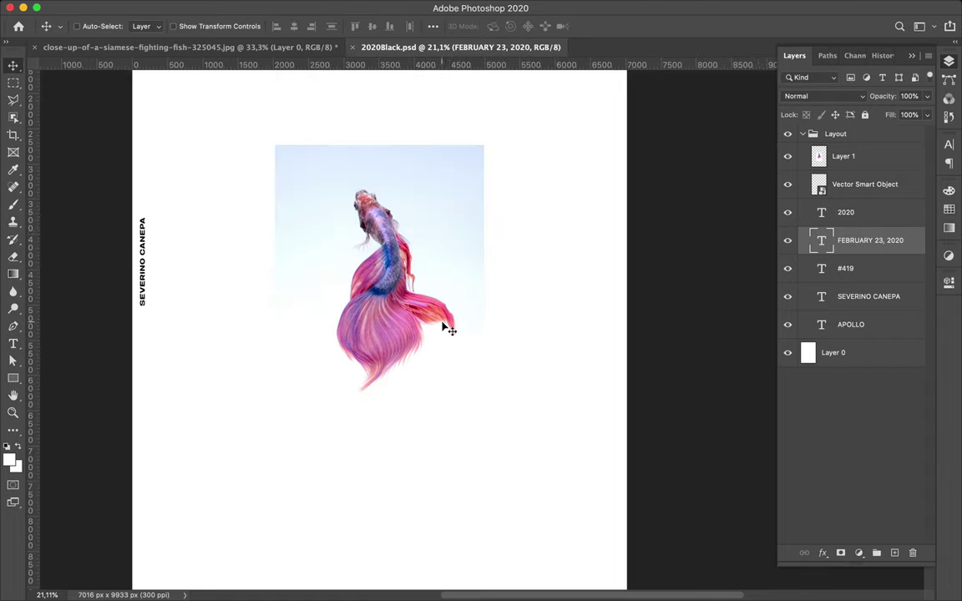
drag(868, 161, 868, 338)
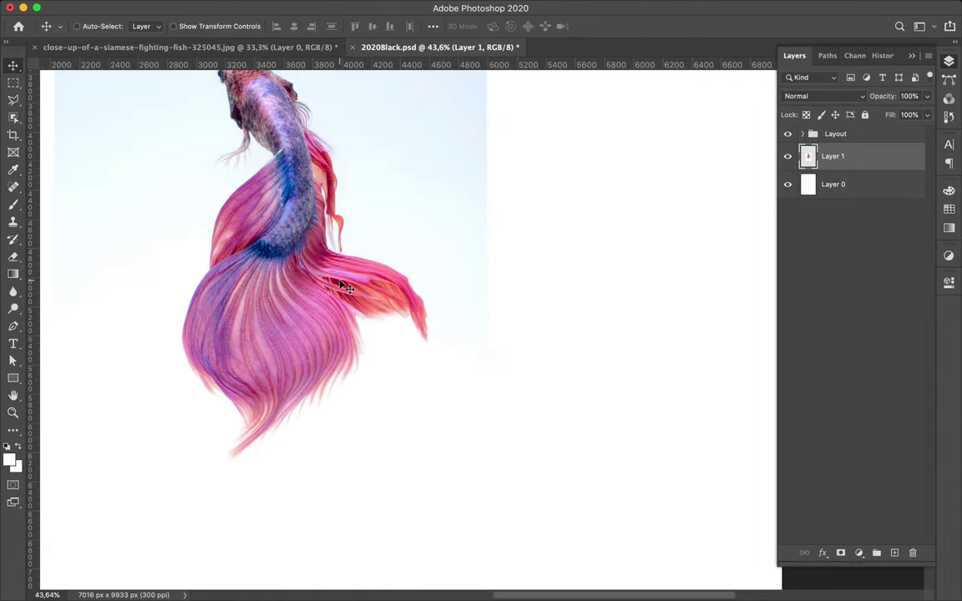
click(13, 117)
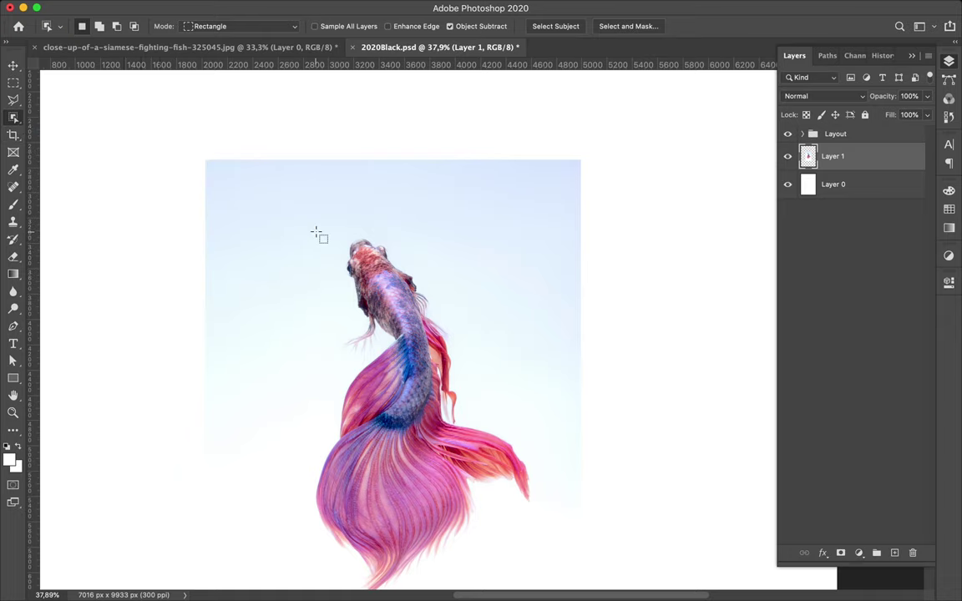
- Select the fish with Object Selection, duplicate Layer 1, and mask the copy from the selection
scroll(316, 233, down, 2)
drag(312, 181, 529, 550)
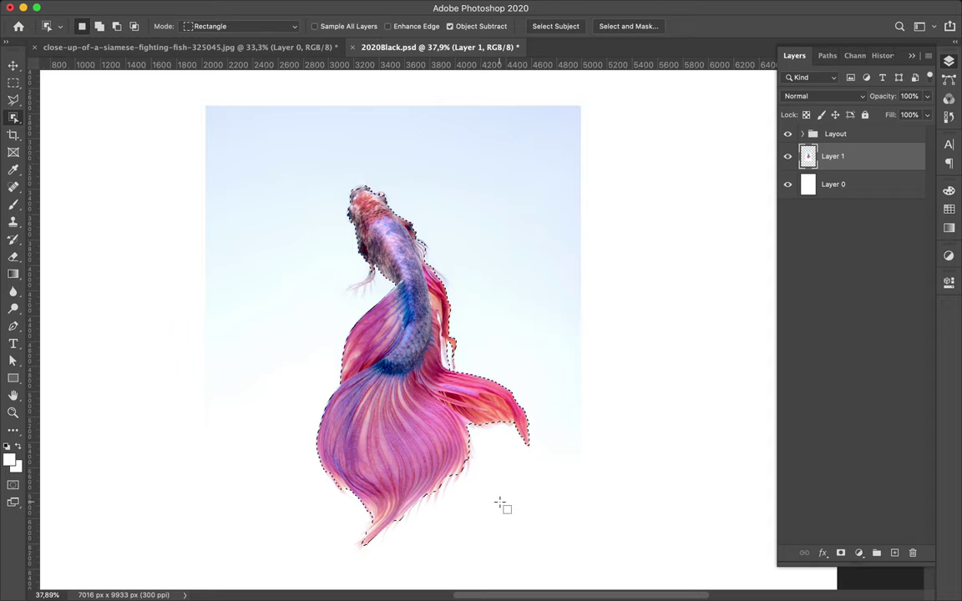
scroll(370, 286, up, 3)
scroll(370, 285, up, 5)
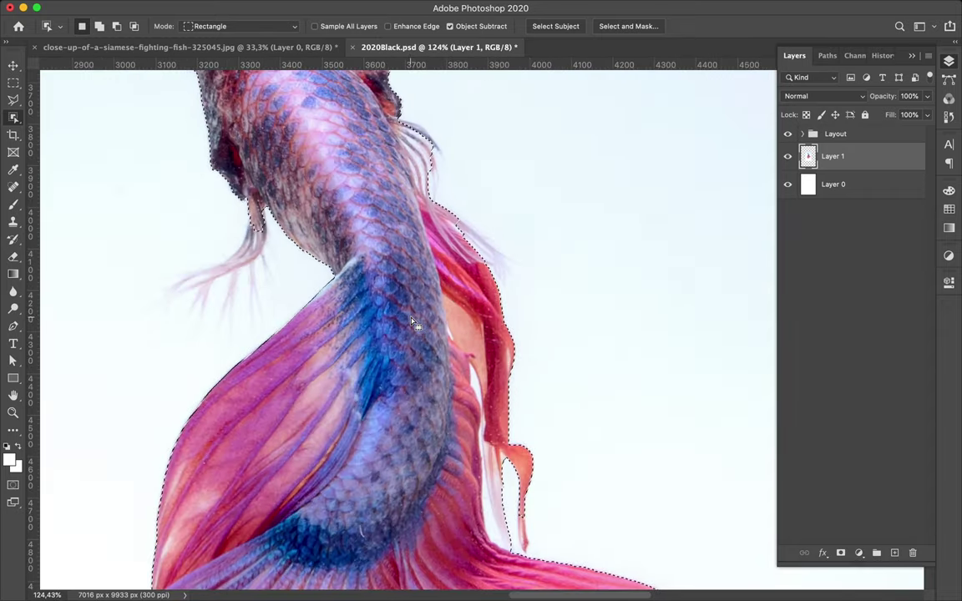
key(ctrl+n)
click(746, 507)
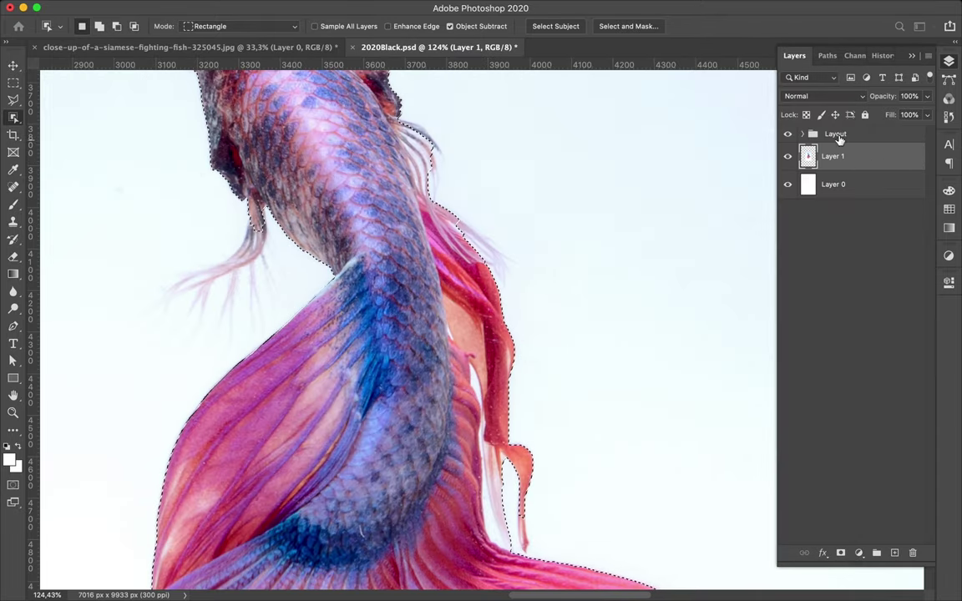
key(ctrl+j)
click(841, 553)
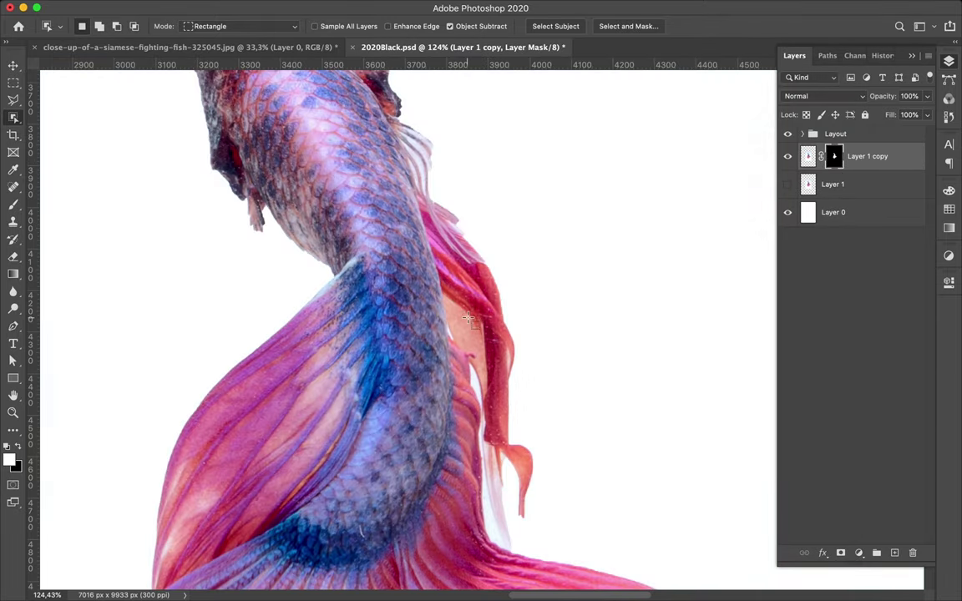
- In Select and Mask, set transparency to 69% and brush fine strands with a 90 px Refine Edge Brush
scroll(467, 318, down, 2)
click(628, 26)
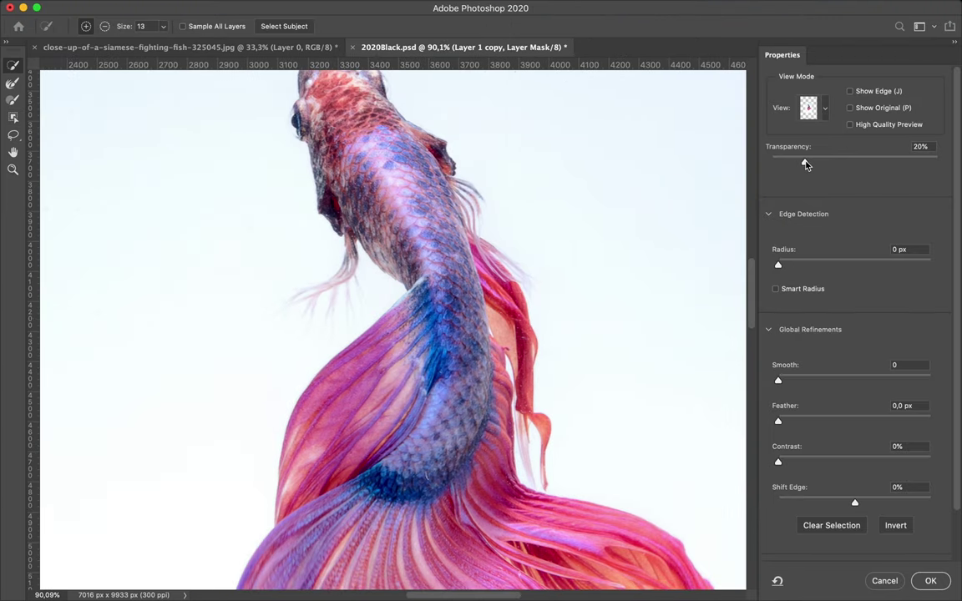
drag(805, 162, 886, 162)
click(14, 84)
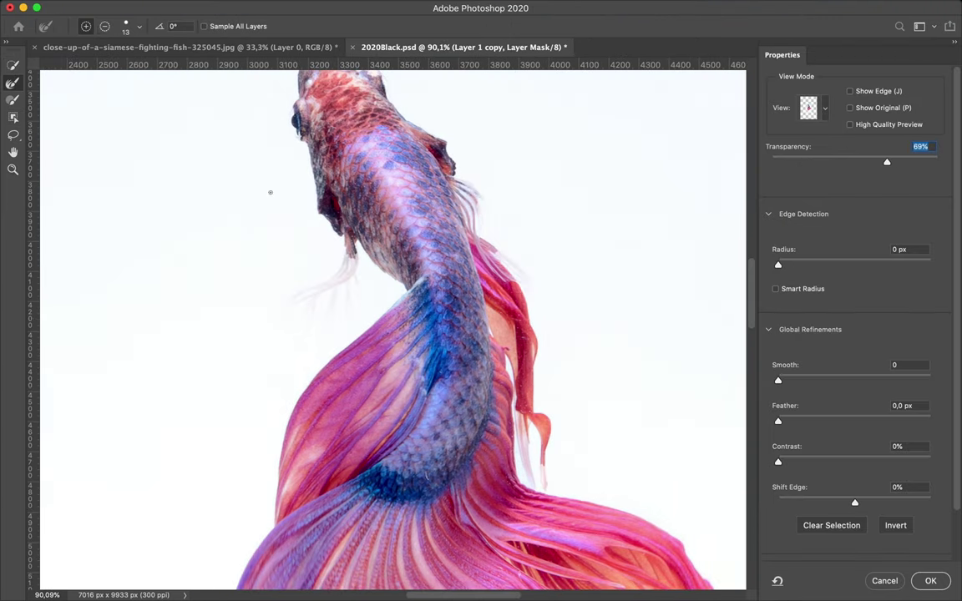
right_click(335, 266)
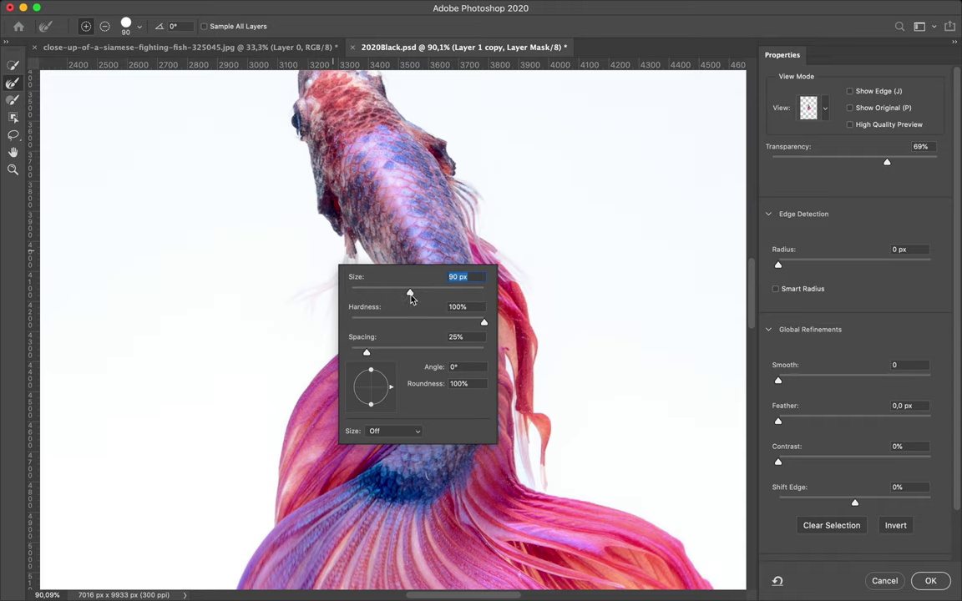
key(Return)
drag(308, 279, 333, 242)
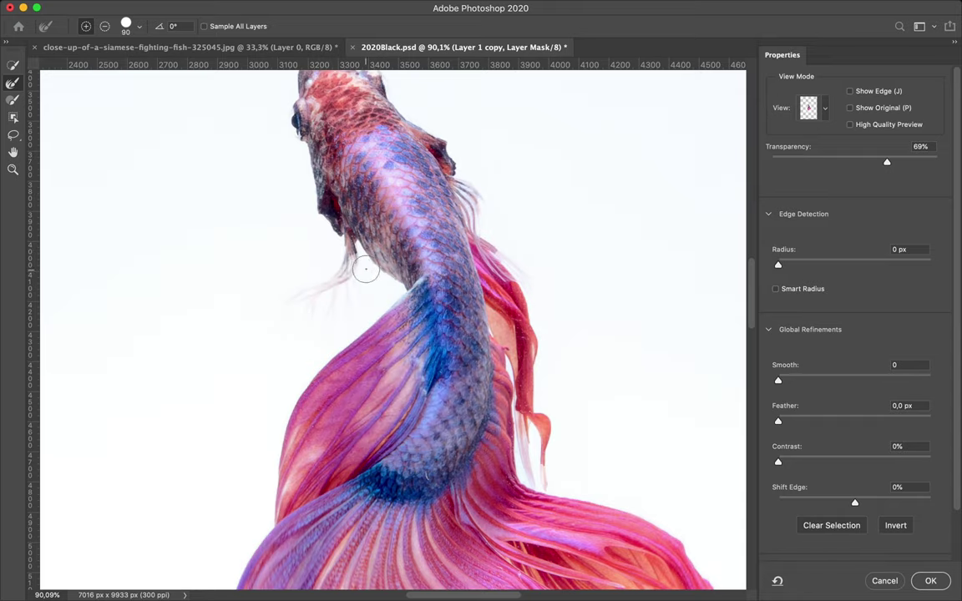
- Preview the mask in Black & White view, then return to Onion Skin
click(826, 109)
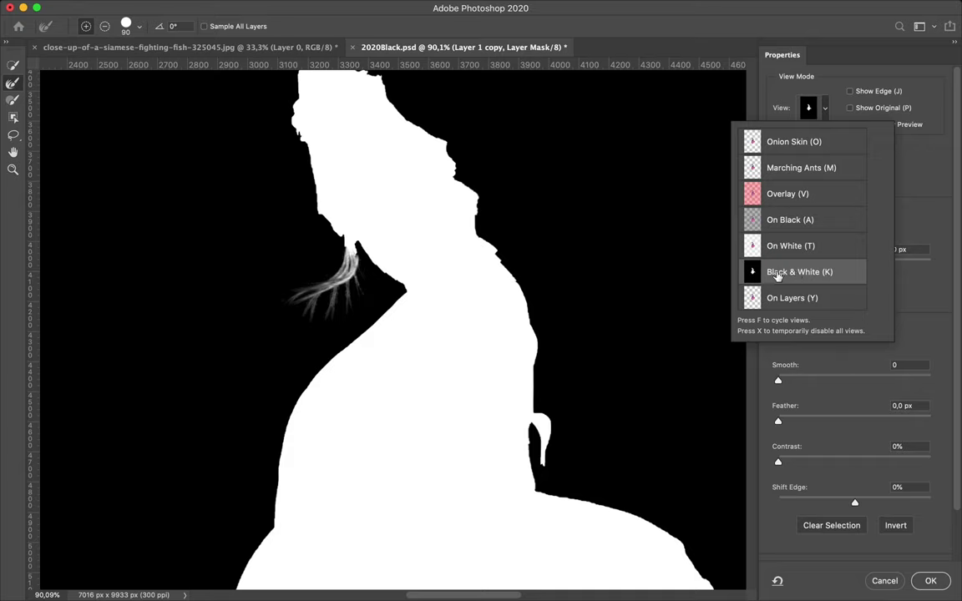
click(799, 271)
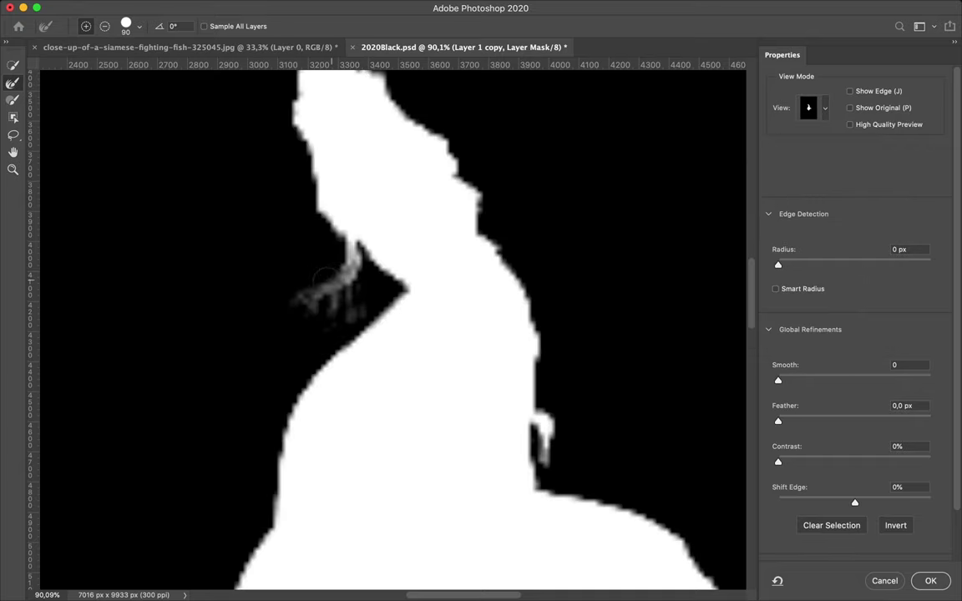
click(825, 108)
click(798, 142)
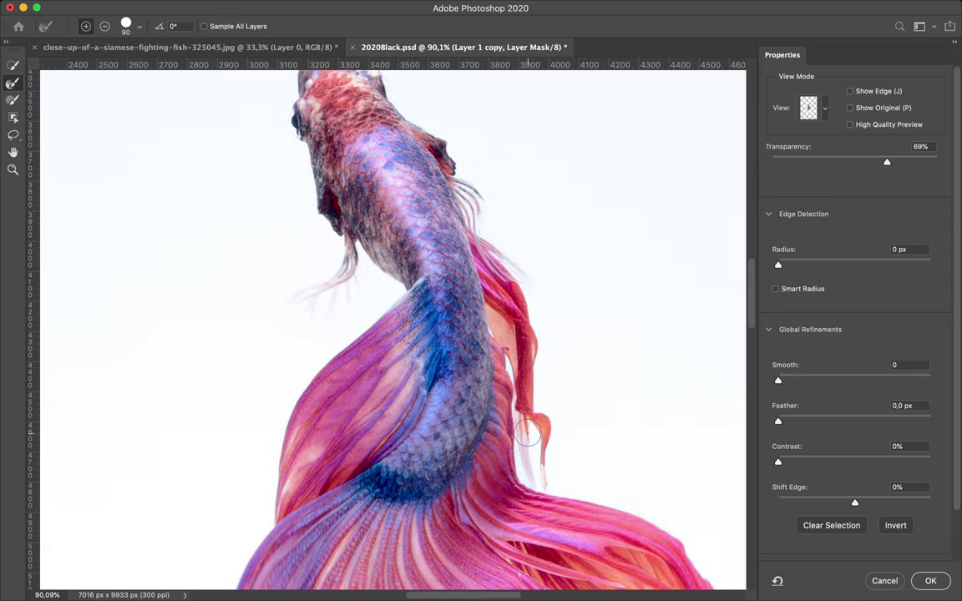
scroll(562, 433, up, 3)
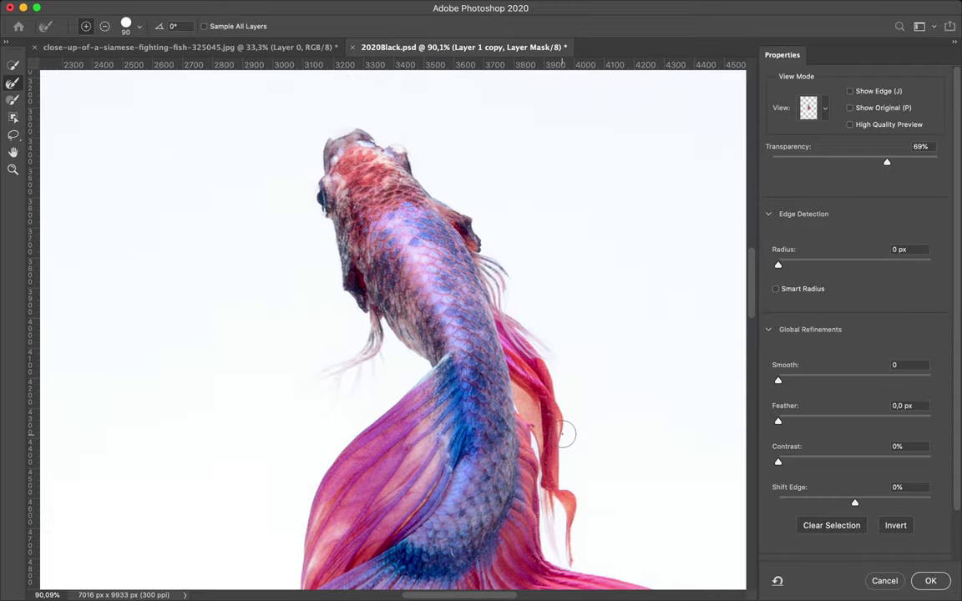
scroll(524, 419, down, 10)
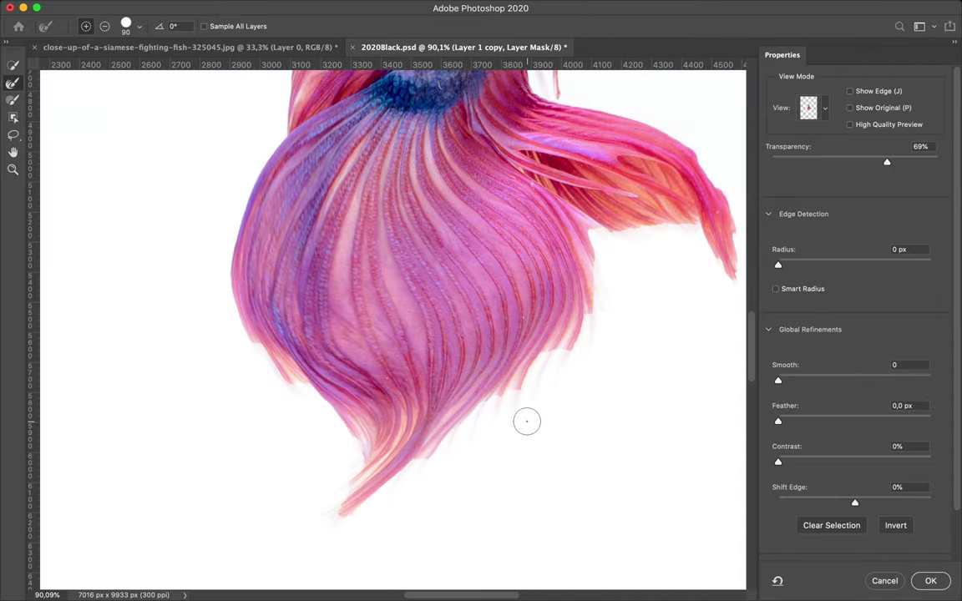
- Refine the lower-left tail edge, checking the result in Black & White view
key(k)
drag(284, 389, 326, 524)
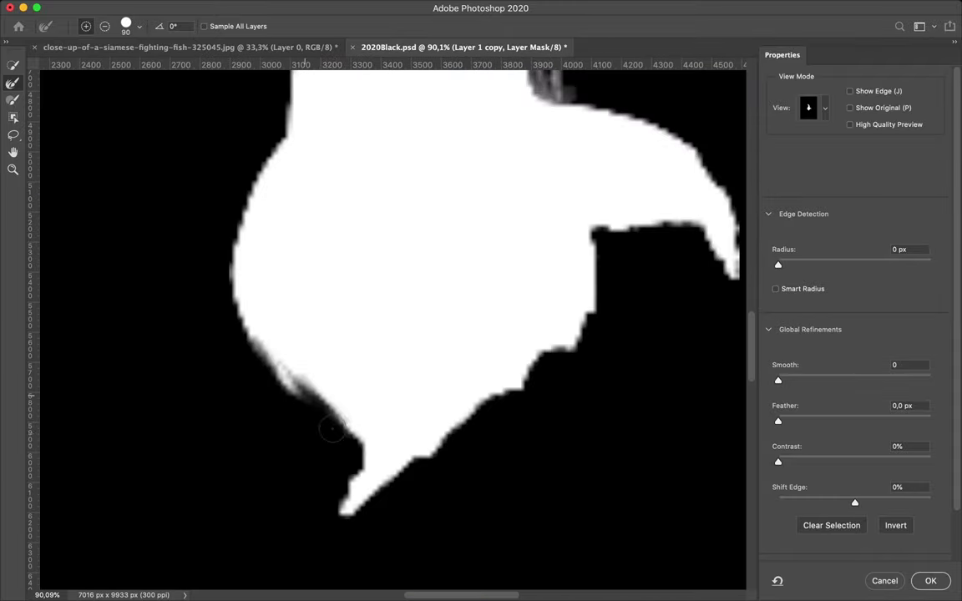
key(o)
key(k)
drag(329, 451, 319, 419)
key(o)
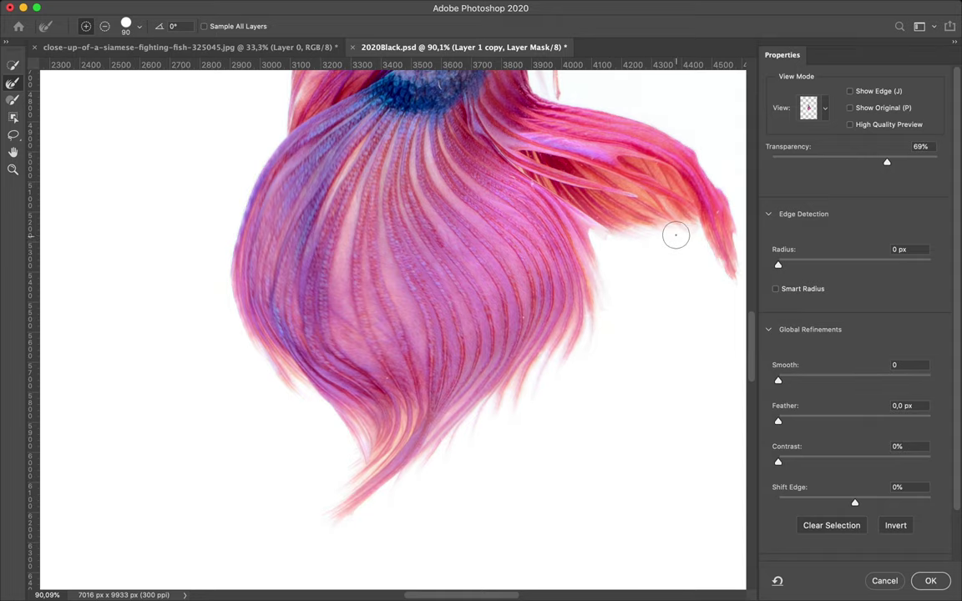
- Toggle between Black & White and Onion Skin views to inspect the mask edges
key(k)
key(o)
key(k)
scroll(610, 325, right, 2)
scroll(610, 325, up, 1)
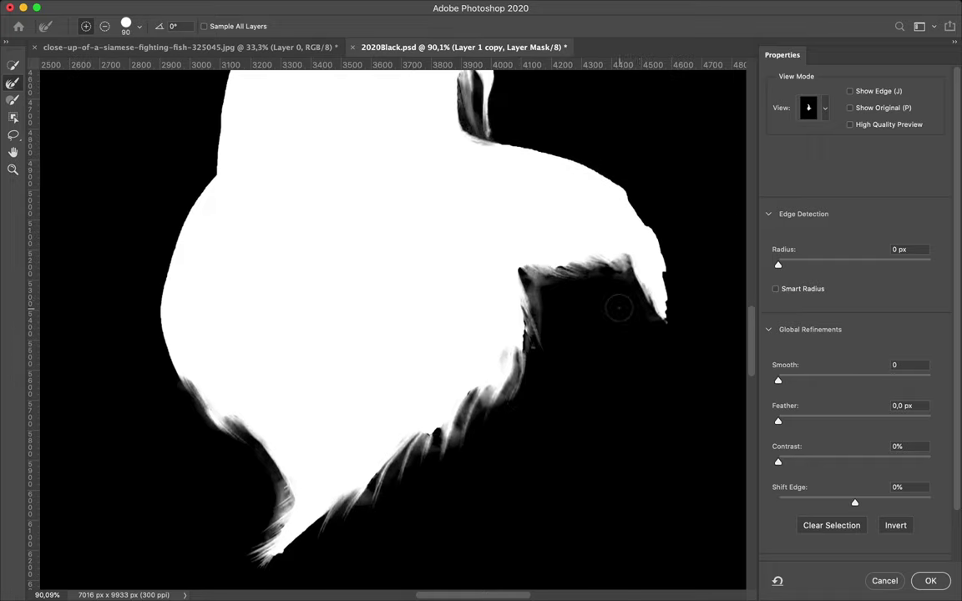
key(o)
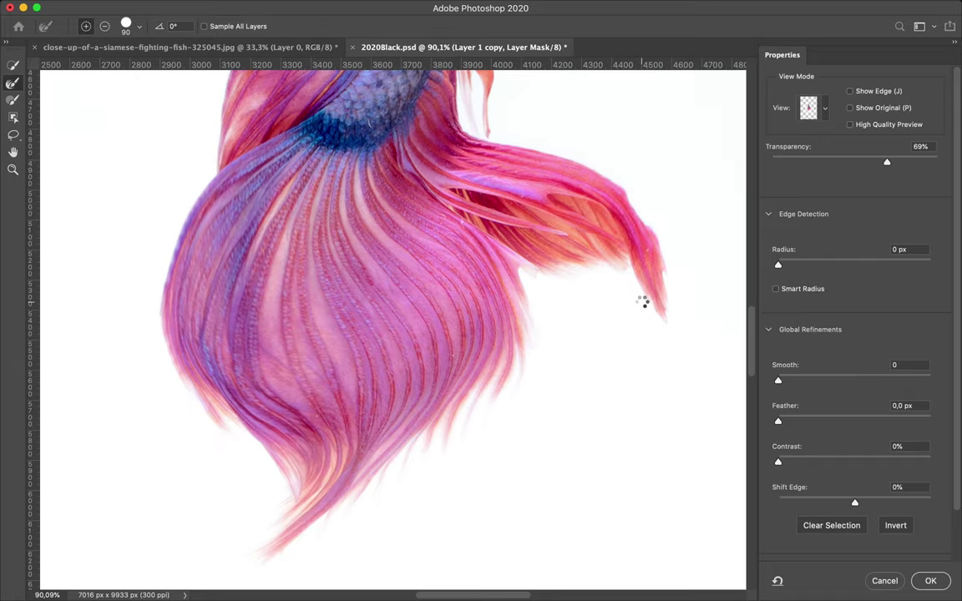
key(k)
key(o)
key(k)
key(o)
key(k)
key(o)
key(k)
key(o)
- Compare the mask views once more and apply the refined edges
scroll(644, 324, down, 2)
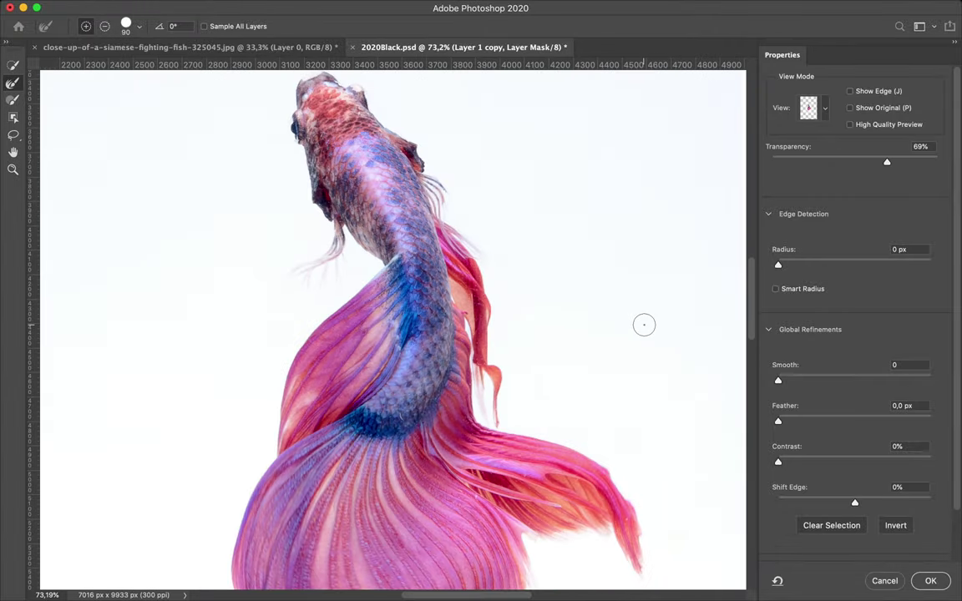
key(k)
scroll(643, 324, down, 2)
key(o)
key(k)
key(o)
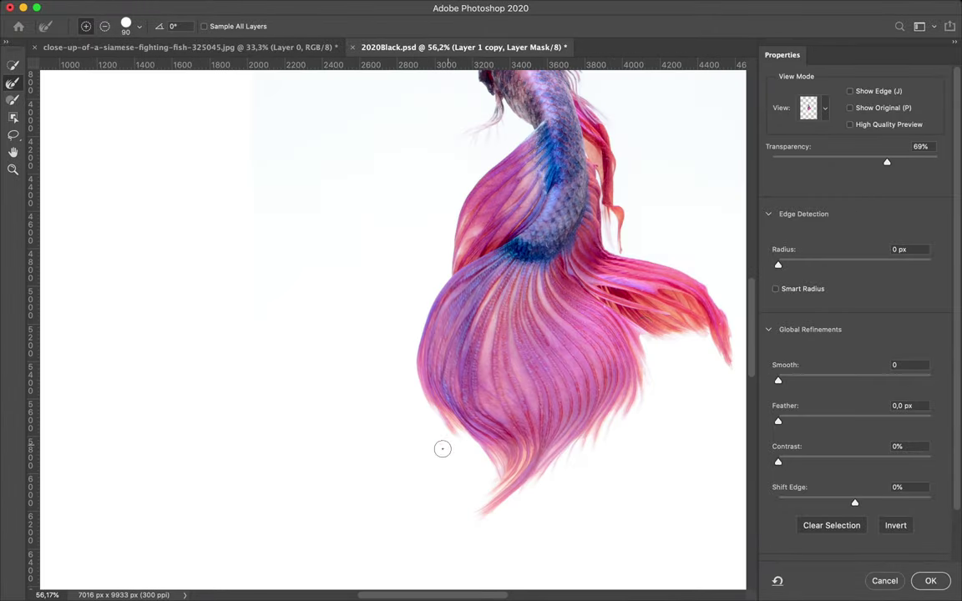
key(k)
key(o)
key(k)
key(o)
key(k)
key(o)
click(940, 583)
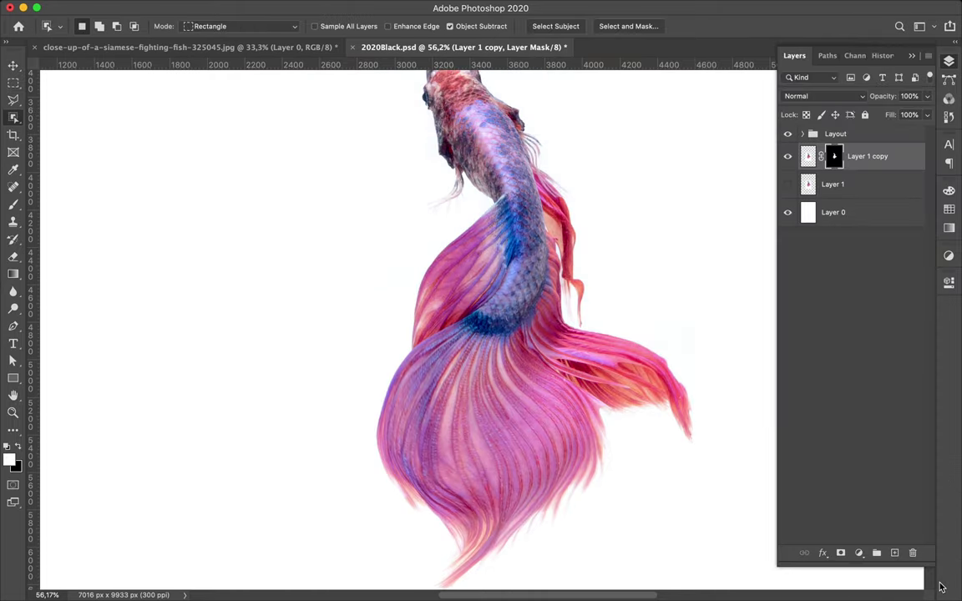
- Zoom in on the fish's head, select the Layer 1 copy mask and reopen Select and Mask
scroll(618, 275, up, 3)
scroll(507, 133, up, 3)
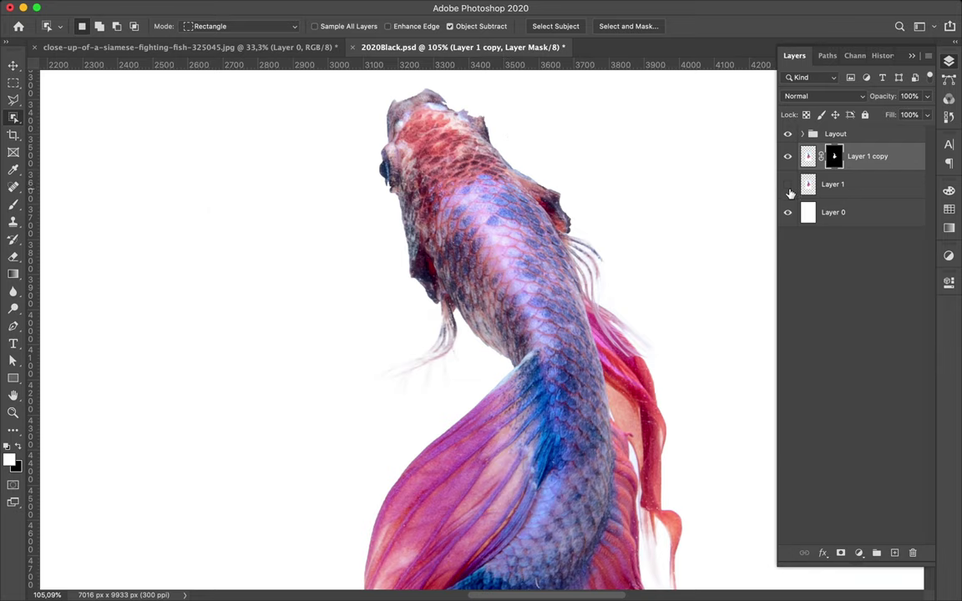
scroll(710, 167, down, 1)
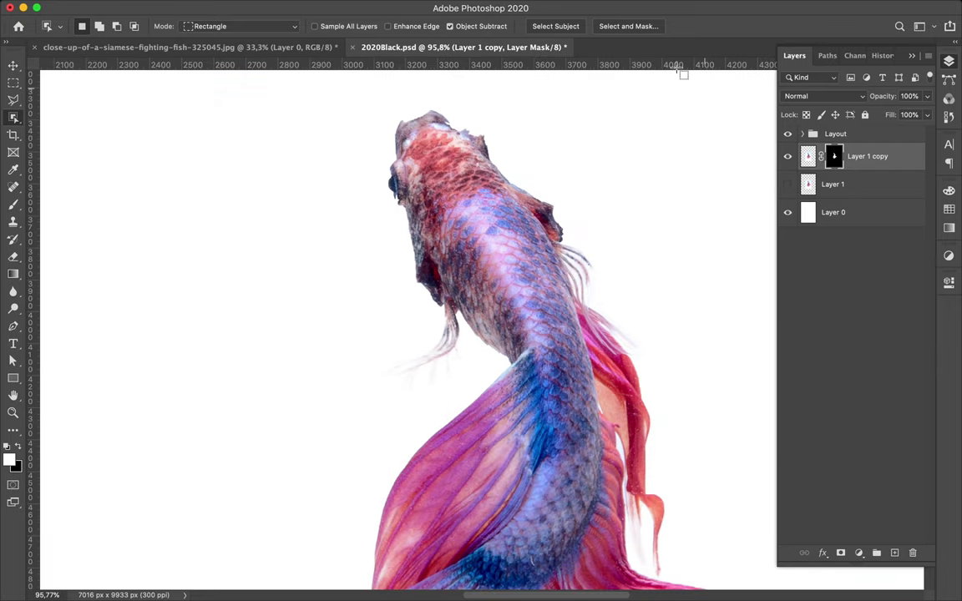
click(633, 26)
click(712, 7)
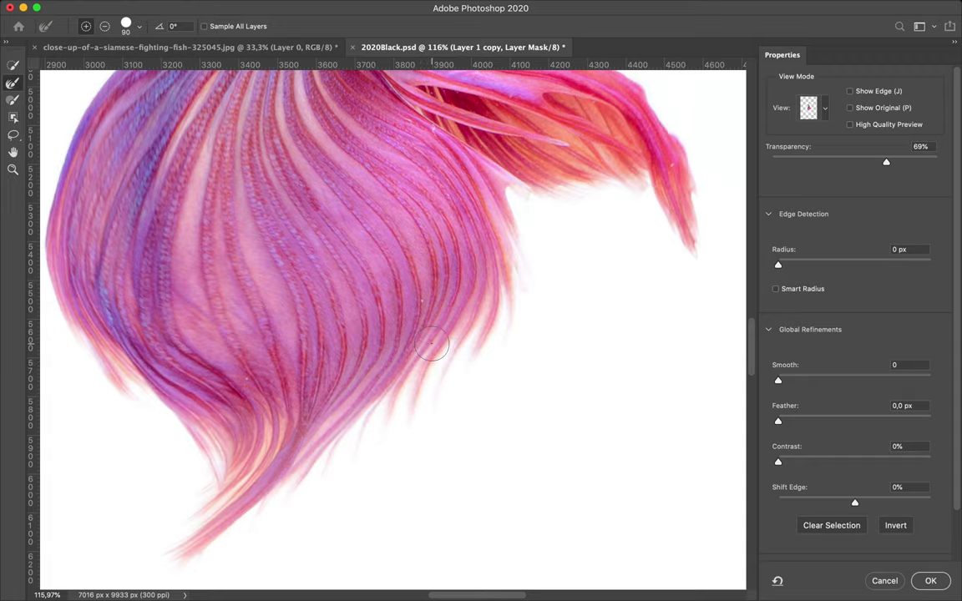
- Refine the tail's left edge into fine strands, checking it in Black & White view
key(k)
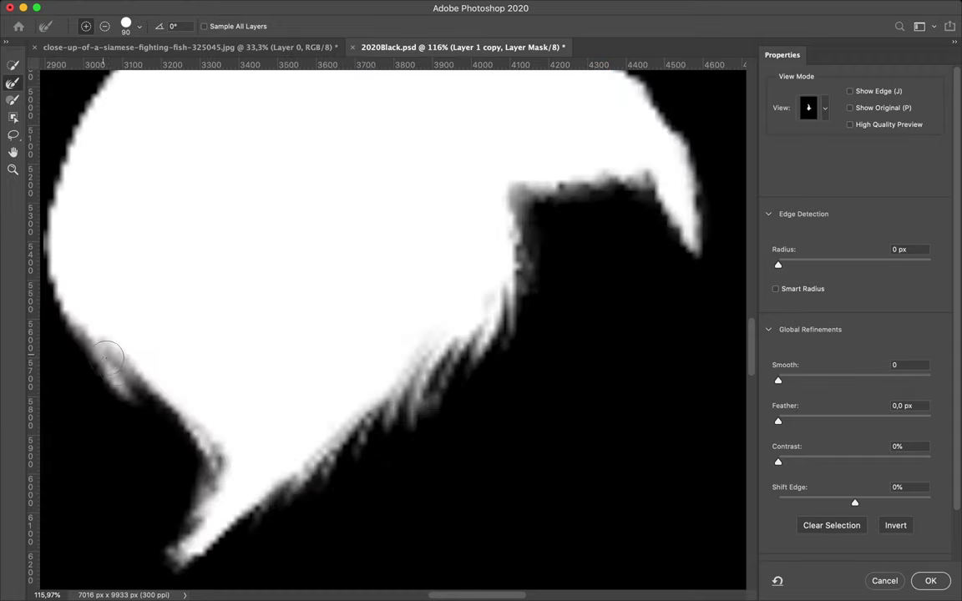
drag(106, 358, 137, 433)
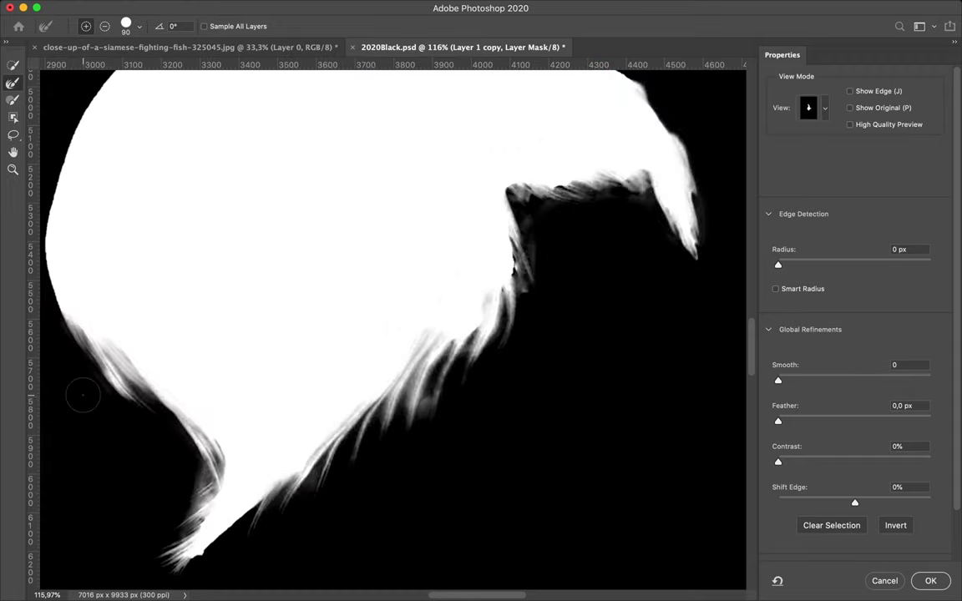
key(o)
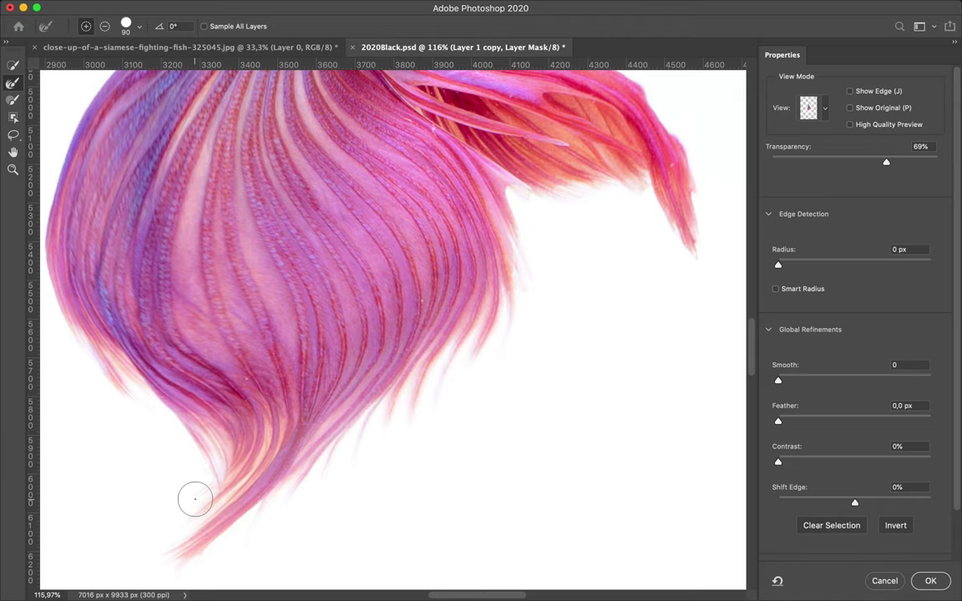
key(k)
key(o)
- Recover the fine hair strands at the tail tip and verify them in the mask
mouse_move(192, 499)
mouse_down()
mouse_move(193, 517)
mouse_move(247, 466)
mouse_up()
key(k)
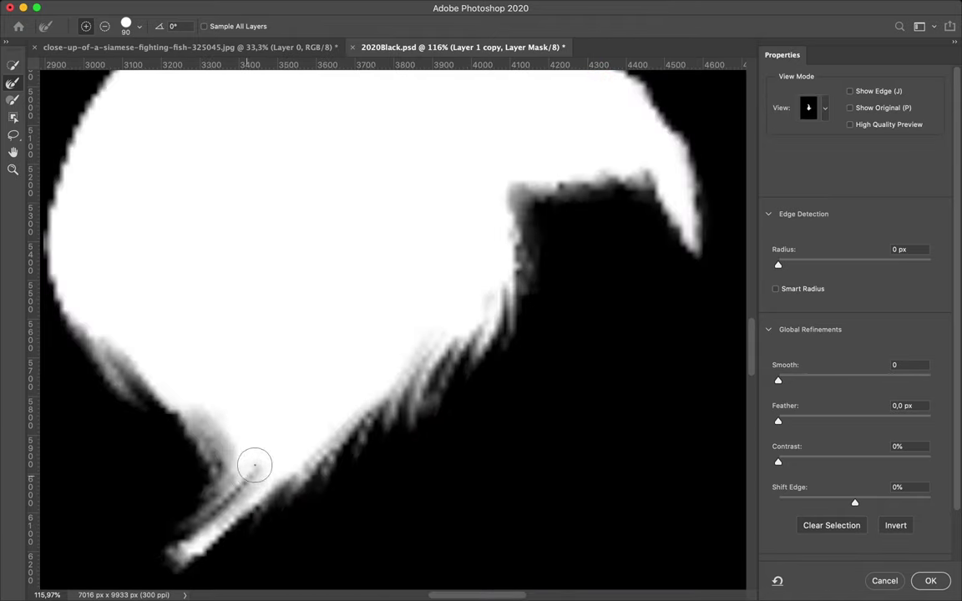
key(o)
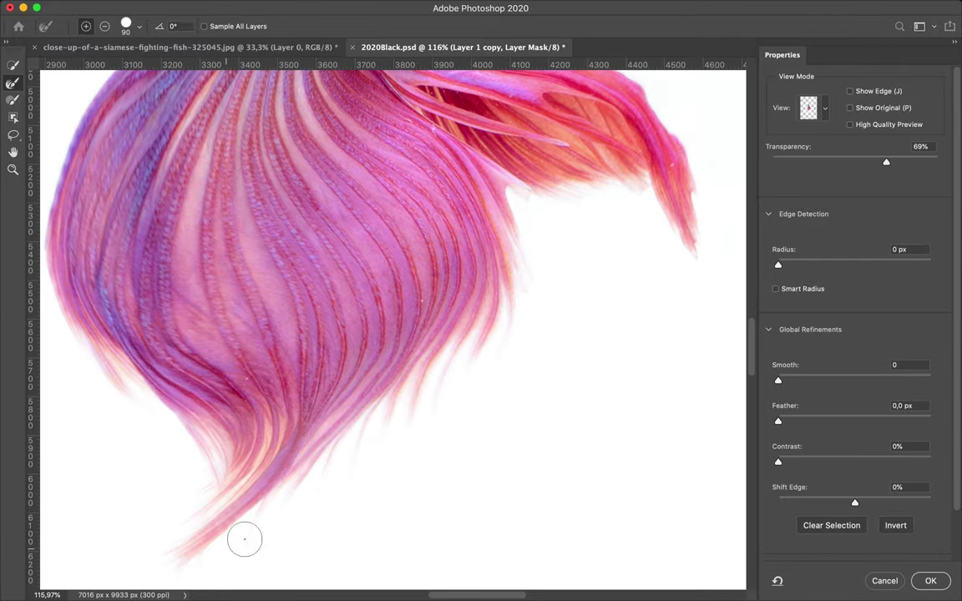
key(k)
key(o)
- Toggle Black & White and Onion Skin views to inspect the tail and fin edges
key(k)
key(o)
key(k)
key(o)
key(k)
key(o)
key(k)
key(o)
key(k)
key(o)
key(k)
key(o)
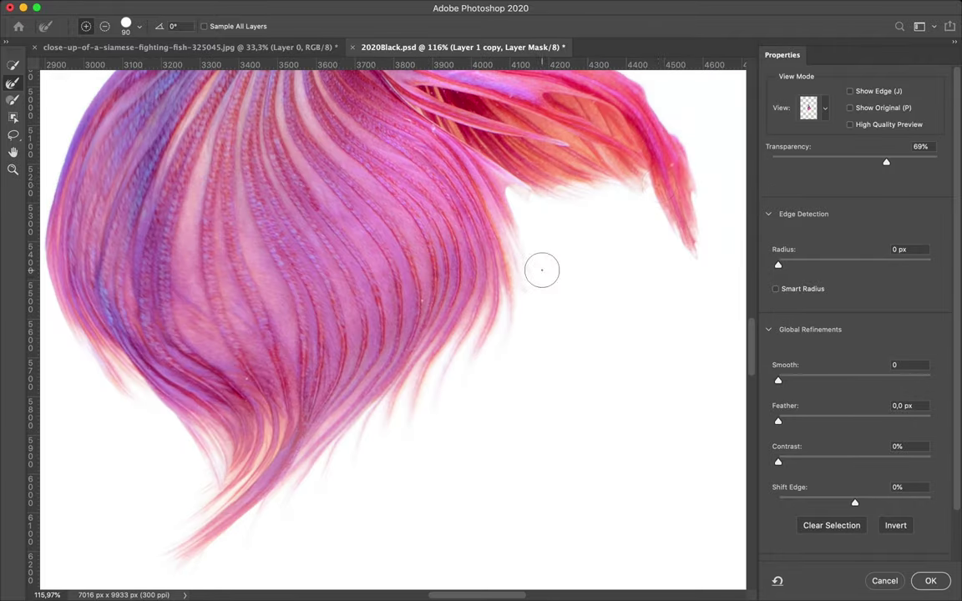
key(k)
key(o)
key(k)
- Inspect the upper fin edges and thin fin strand across both preview views
scroll(685, 242, up, 5)
scroll(685, 242, left, 3)
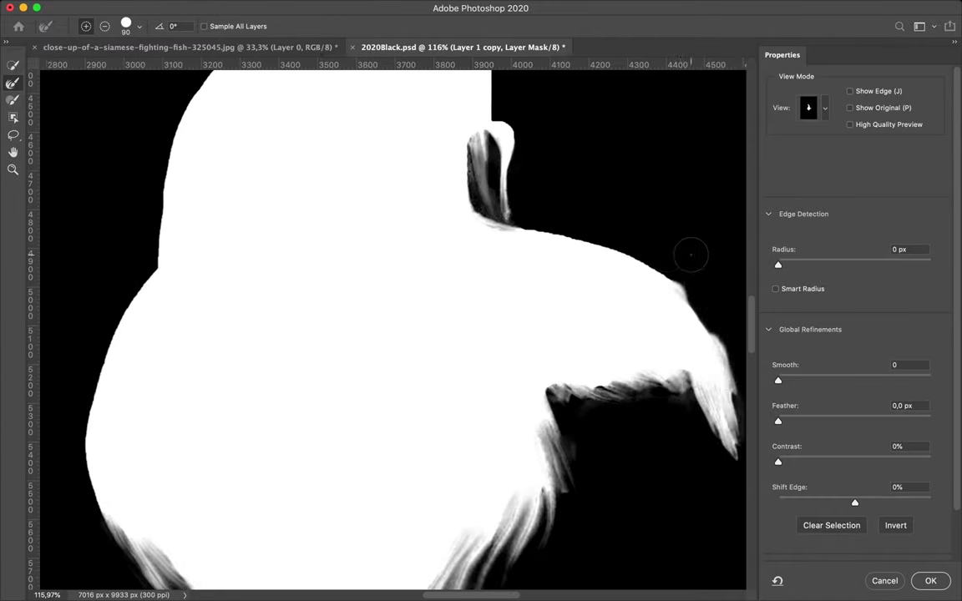
key(o)
key(k)
key(o)
key(k)
key(o)
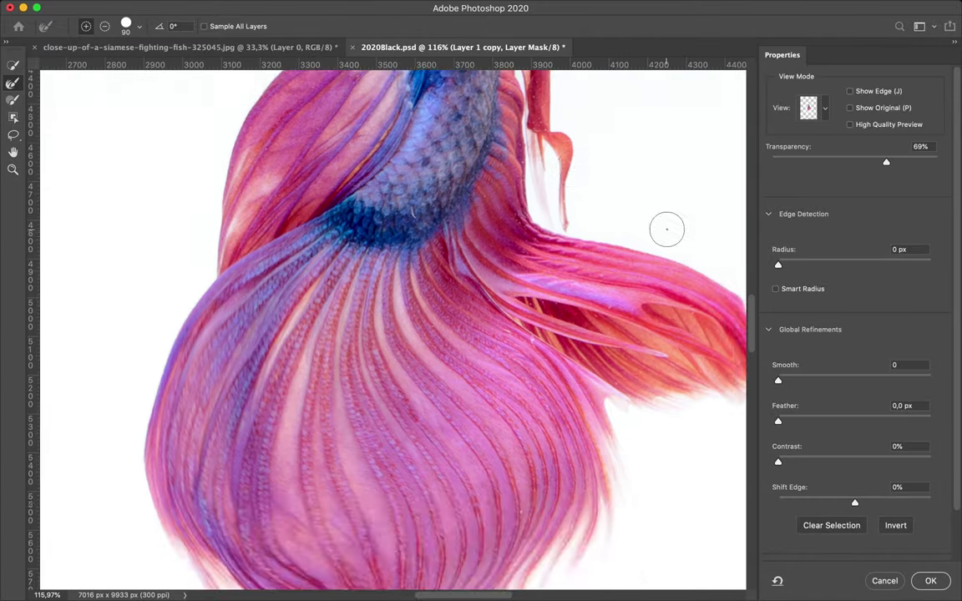
scroll(584, 234, up, 5)
scroll(585, 234, left, 1)
key(k)
key(o)
scroll(547, 271, up, 3)
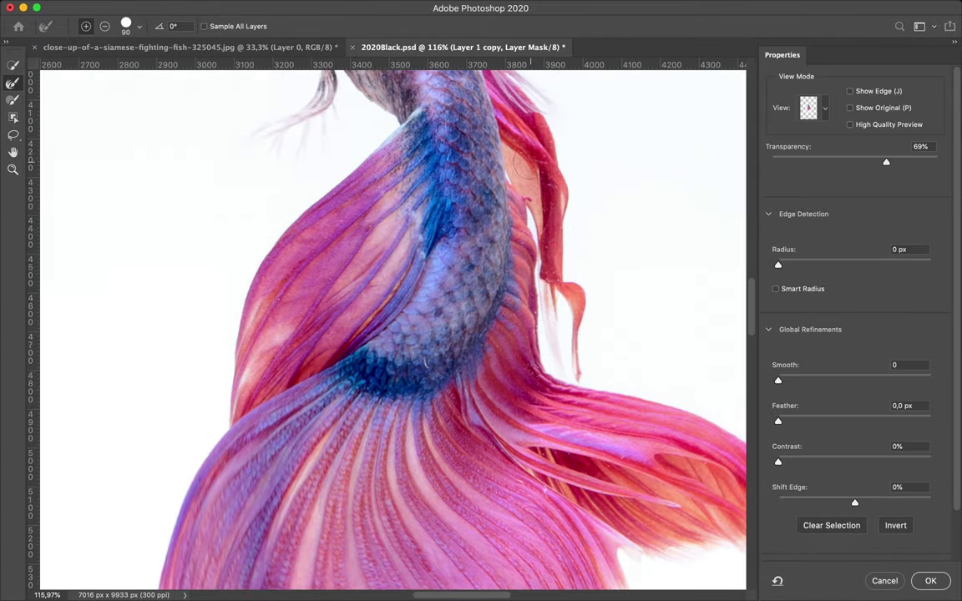
key(k)
key(o)
key(k)
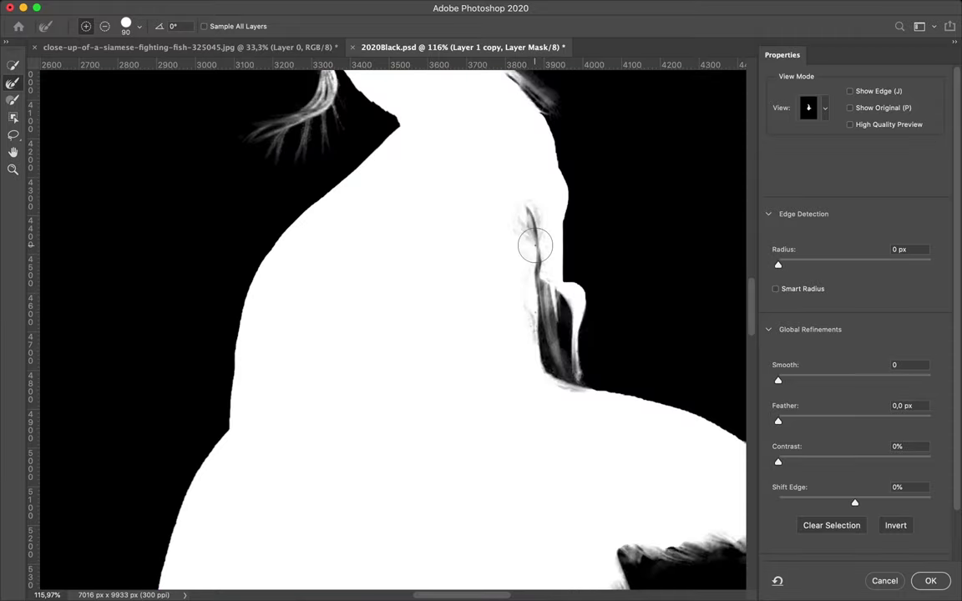
scroll(543, 307, up, 2)
scroll(590, 405, up, 2)
- Check the body and head edges, then apply the refined mask to Layer 1 copy
key(o)
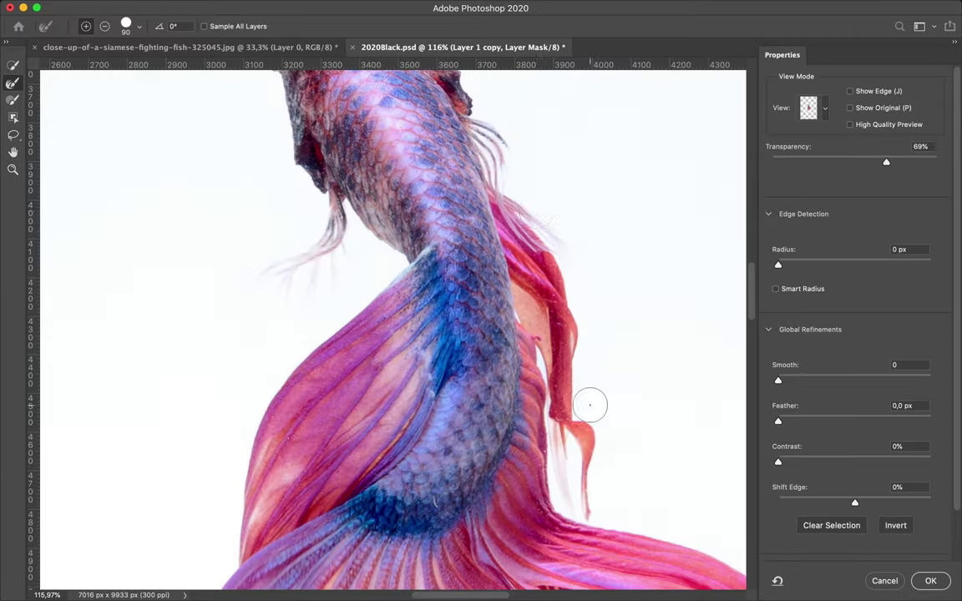
key(k)
key(o)
key(k)
key(o)
key(k)
key(o)
key(k)
key(o)
key(k)
key(o)
key(k)
key(o)
scroll(505, 157, up, 4)
scroll(505, 157, left, 1)
key(k)
key(o)
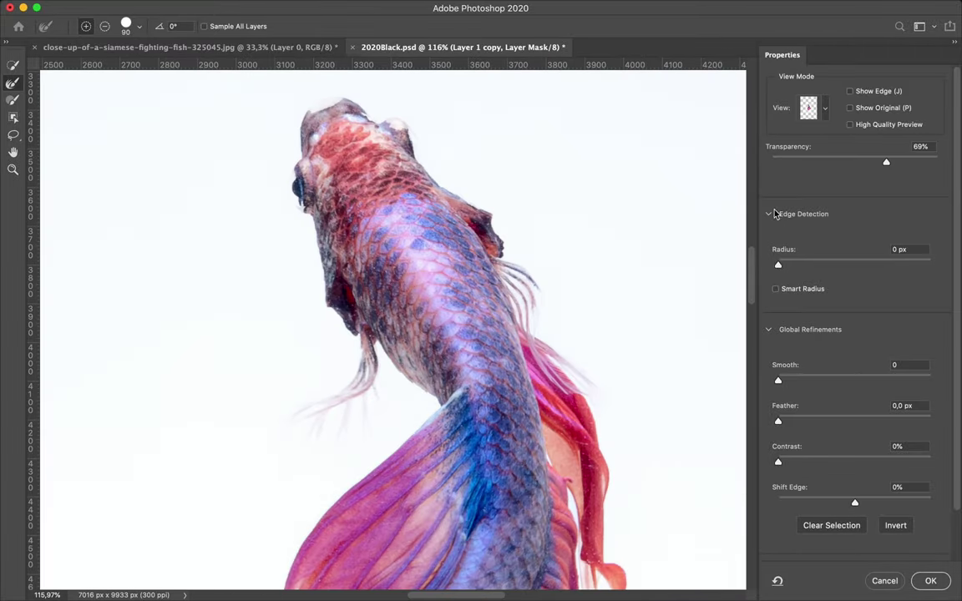
click(931, 581)
scroll(543, 161, up, 3)
scroll(544, 162, left, 1)
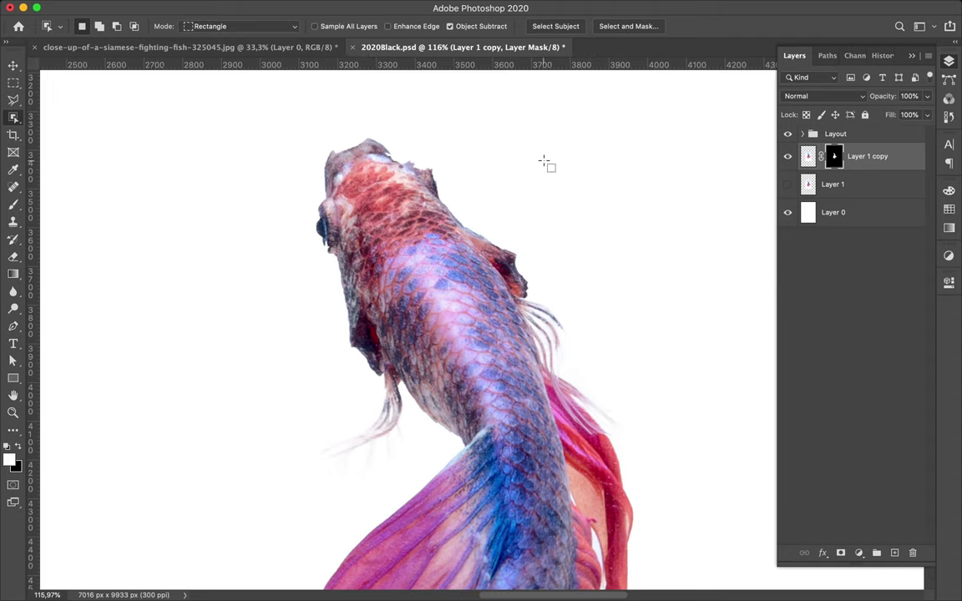
- Zoom on the fish's head and set the Pen tool to Path mode
scroll(467, 176, up, 5)
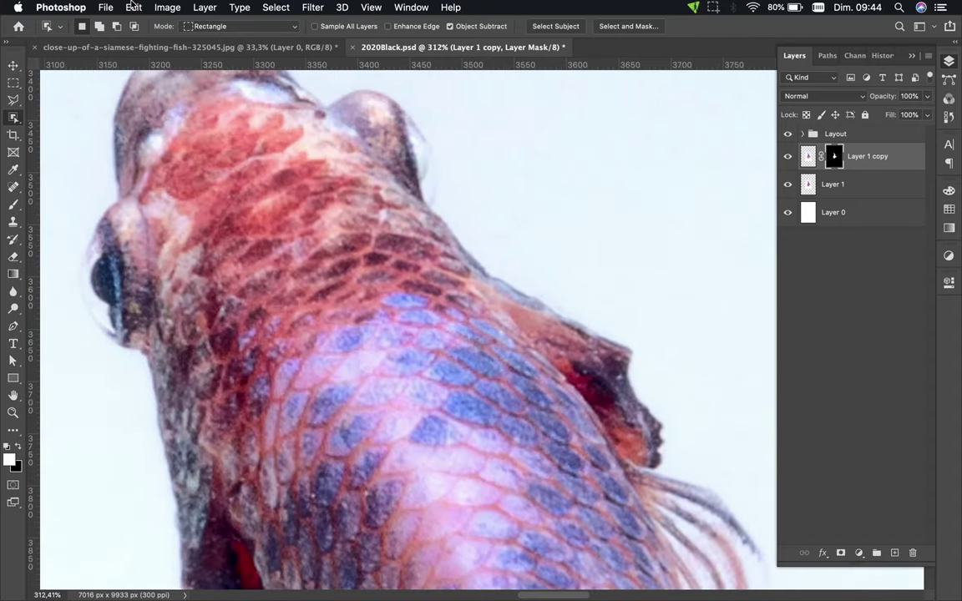
key(p)
click(88, 26)
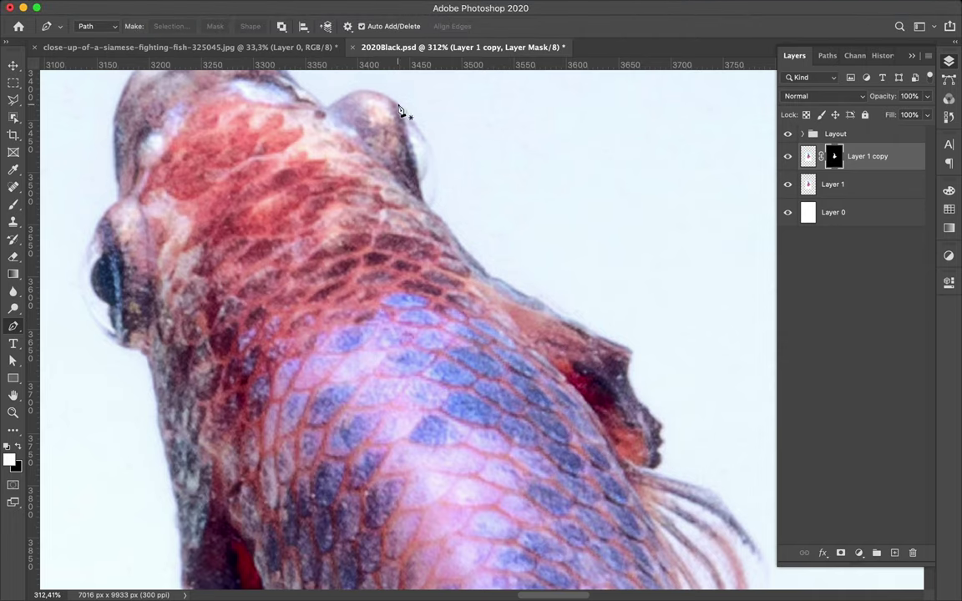
click(282, 26)
click(351, 45)
- Trace the eye bulge and make it a selection with 0 px feather
scroll(397, 109, up, 2)
scroll(398, 109, up, 3)
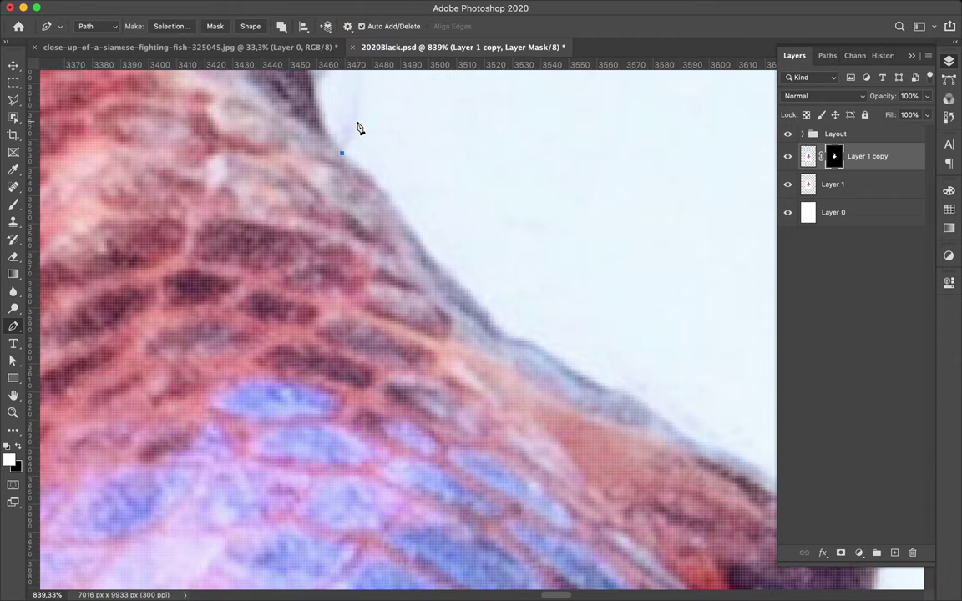
scroll(371, 239, up, 5)
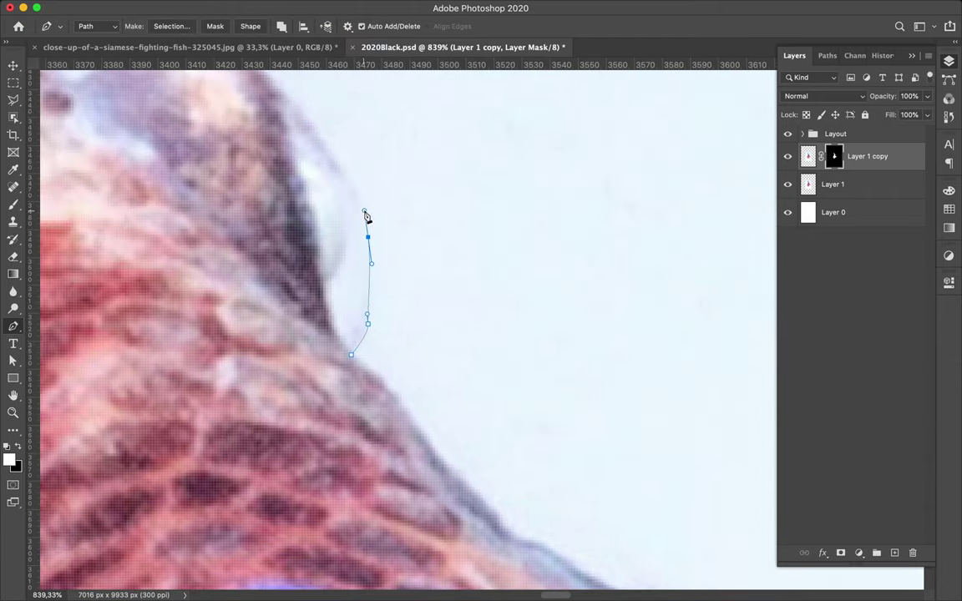
drag(319, 136, 303, 120)
scroll(306, 125, up, 2)
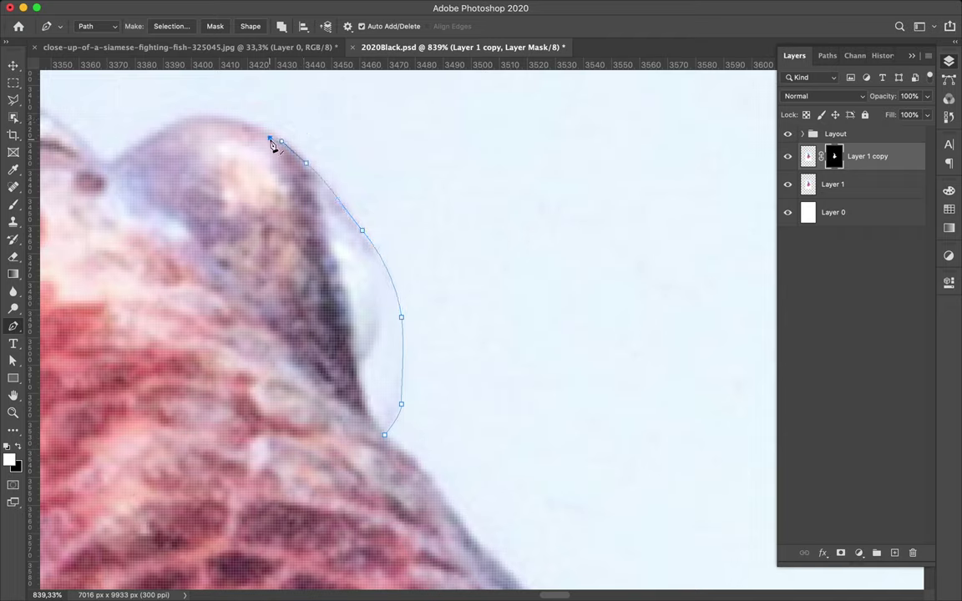
click(171, 28)
click(554, 242)
key(b)
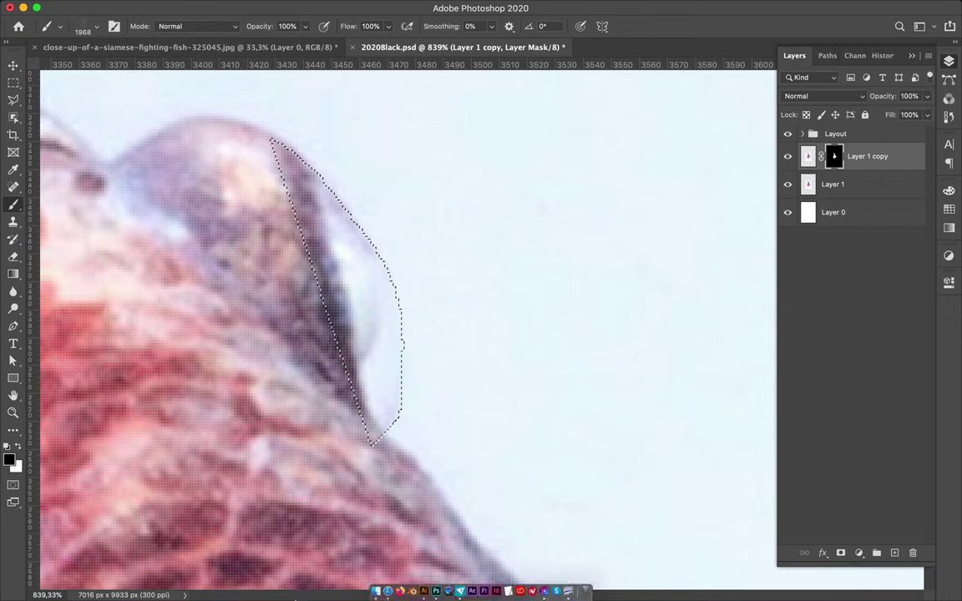
- Pick a general round brush, set white as the paint colour, and target Layer 1 copy's mask
click(96, 26)
scroll(118, 182, up, 10)
click(25, 152)
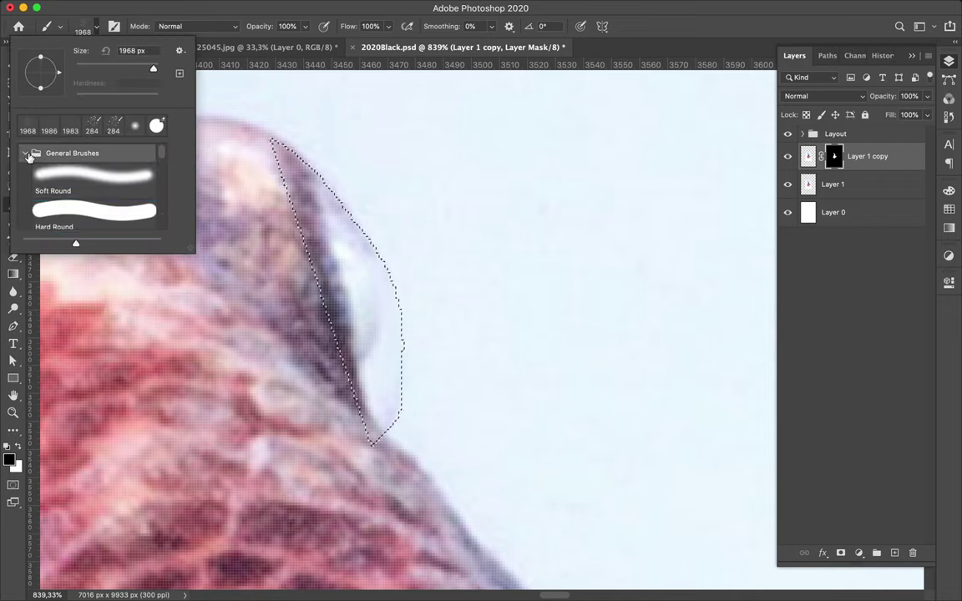
double_click(75, 167)
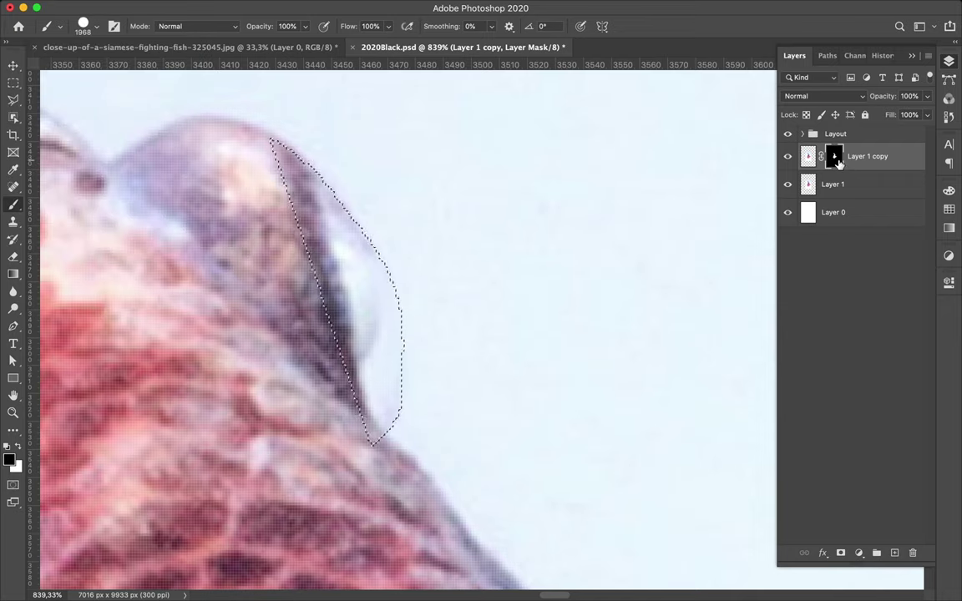
key(x)
click(391, 326)
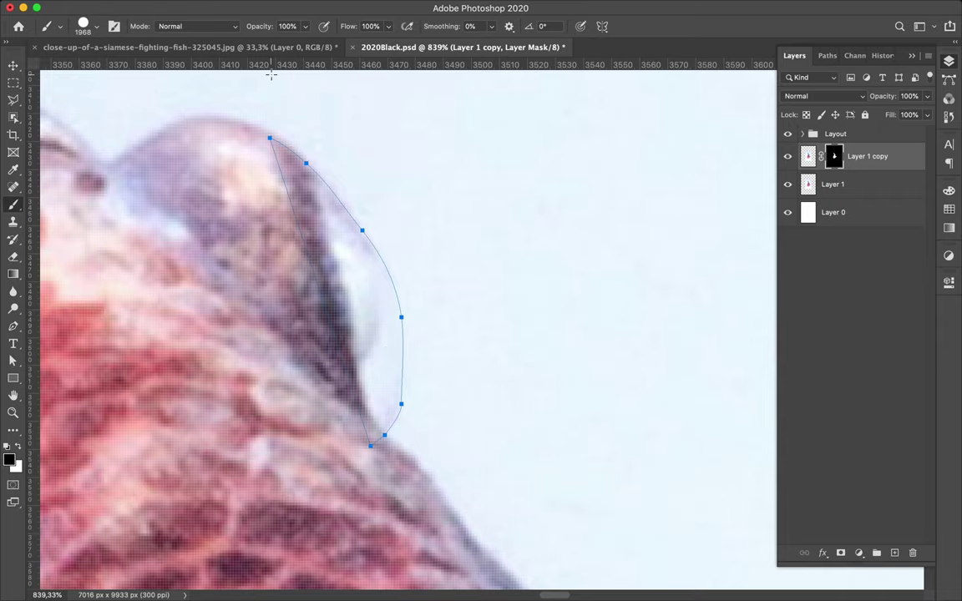
- Turn the existing pen outline back into a selection and return to the Brush
key(p)
click(171, 26)
click(551, 241)
scroll(547, 247, down, 5)
scroll(547, 247, down, 5)
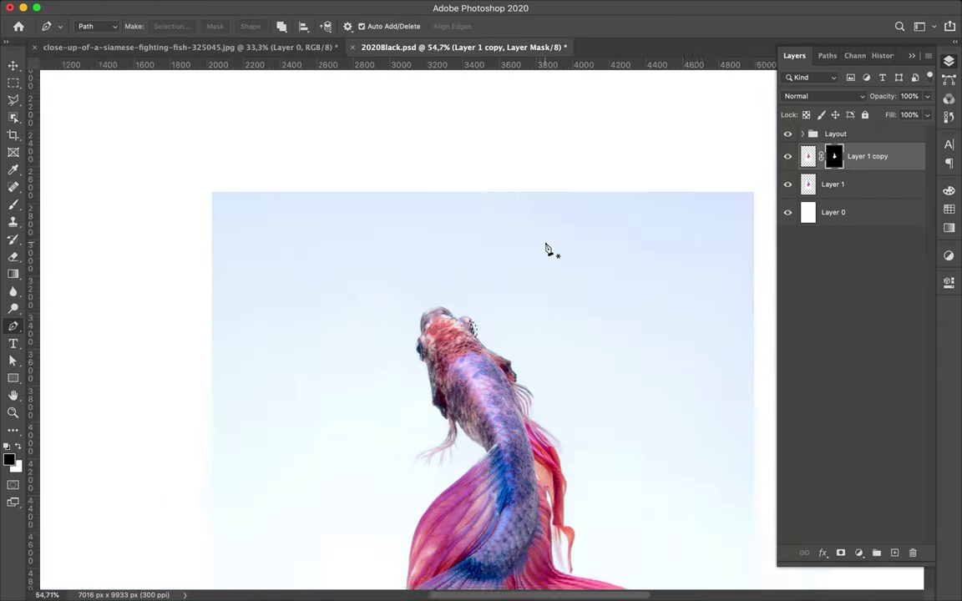
scroll(543, 254, up, 5)
key(b)
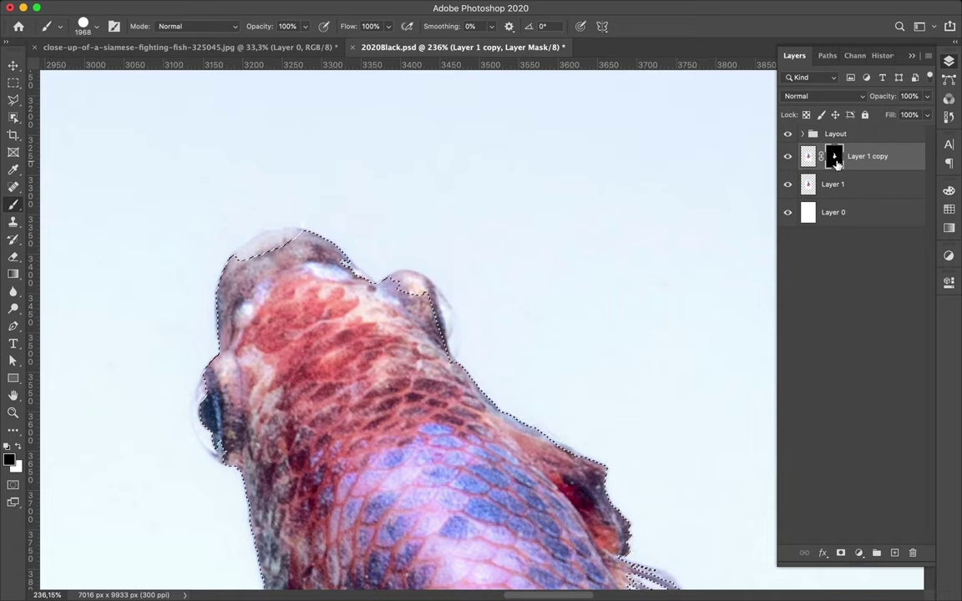
scroll(520, 372, up, 5)
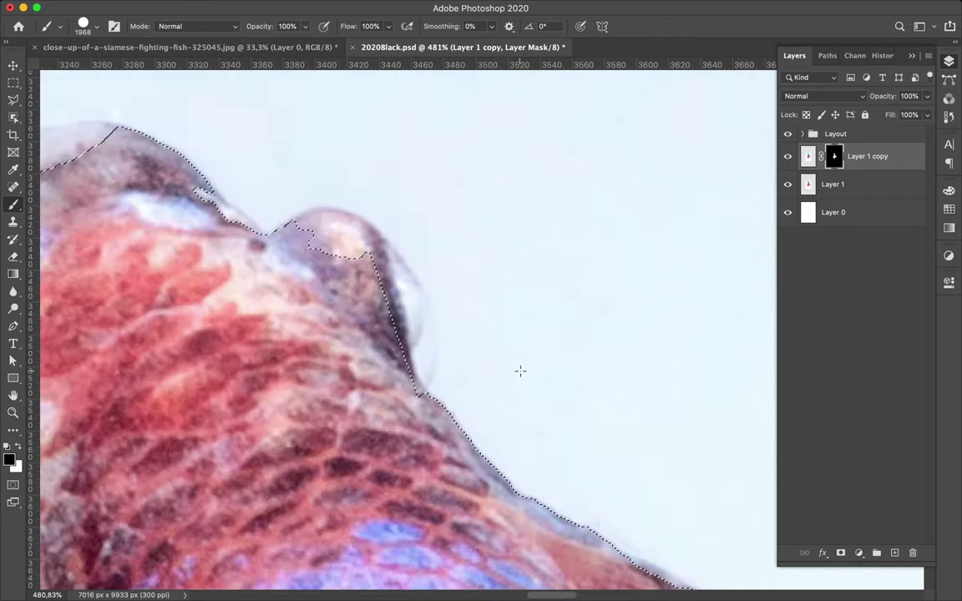
- Start a pen outline where the eye meets the body, curving around the eye bulge
key(p)
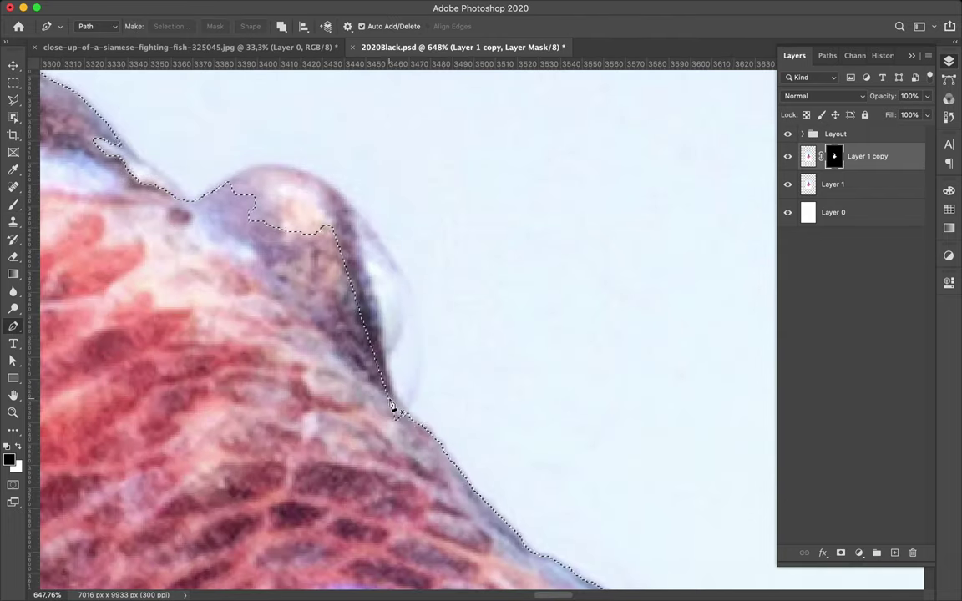
scroll(401, 413, up, 3)
scroll(410, 423, up, 2)
click(316, 381)
scroll(322, 380, up, 1)
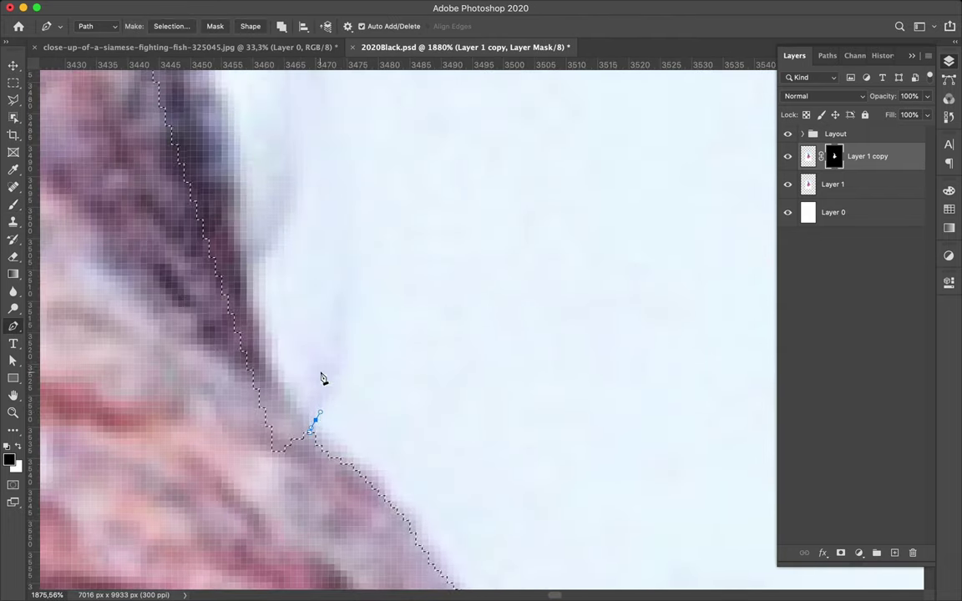
scroll(342, 334, up, 4)
mouse_move(342, 352)
mouse_down()
mouse_move(350, 274)
mouse_move(209, 162)
mouse_up()
scroll(326, 269, up, 5)
scroll(241, 184, down, 2)
drag(122, 164, 112, 172)
- Close the eye-bulge outline and add it to the existing selection
click(51, 209)
click(191, 446)
scroll(193, 451, down, 3)
click(363, 443)
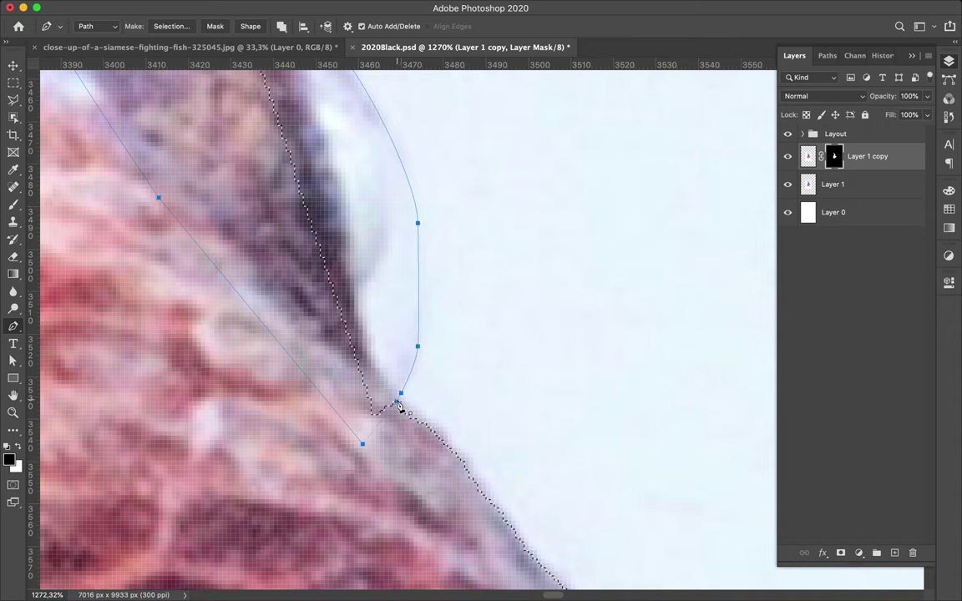
click(400, 392)
right_click(400, 392)
click(399, 326)
key(Return)
- Switch to the Brush for painting on the fish mask
key(b)
scroll(322, 283, down, 2)
scroll(336, 269, down, 3)
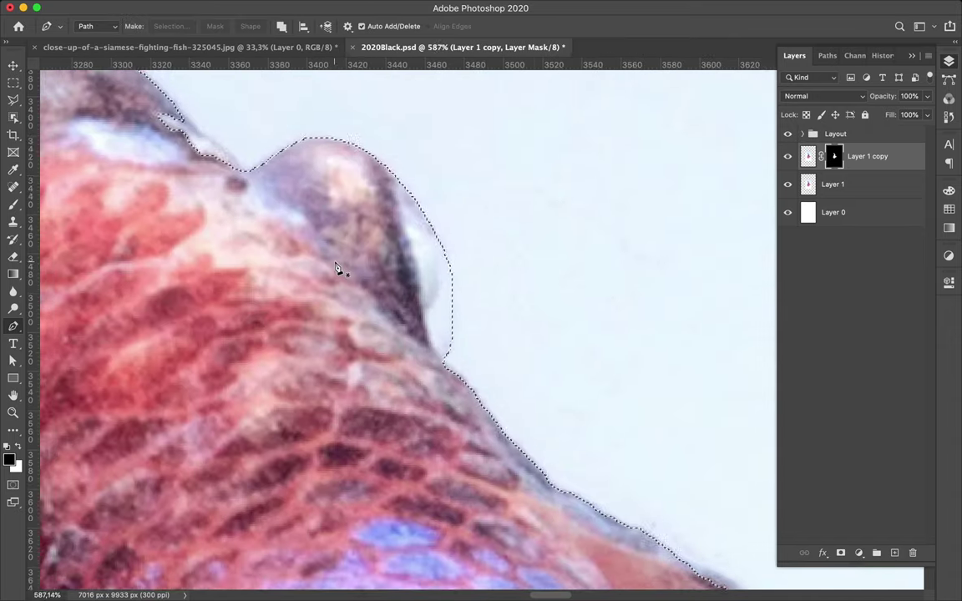
scroll(381, 207, down, 3)
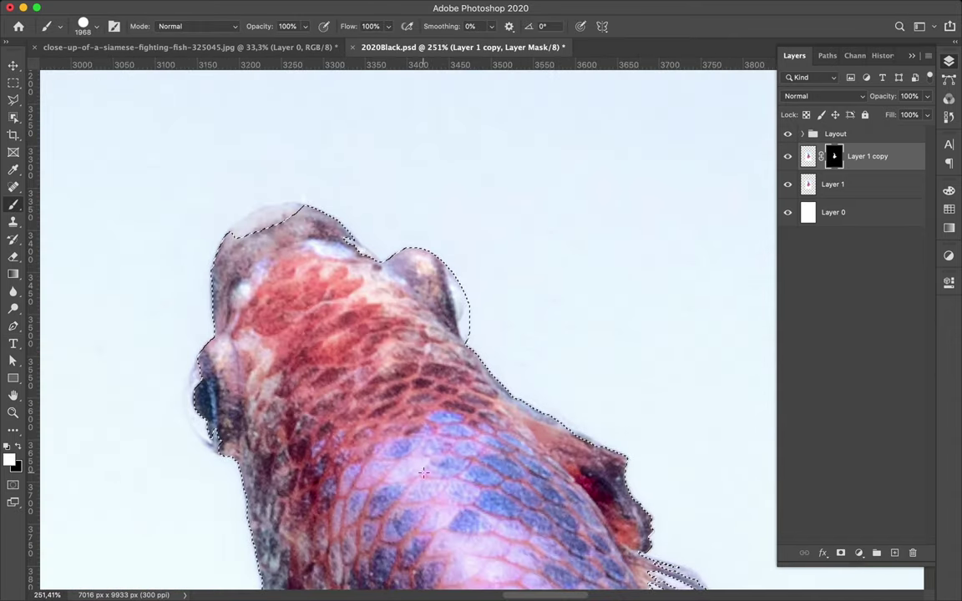
click(714, 8)
scroll(417, 293, up, 3)
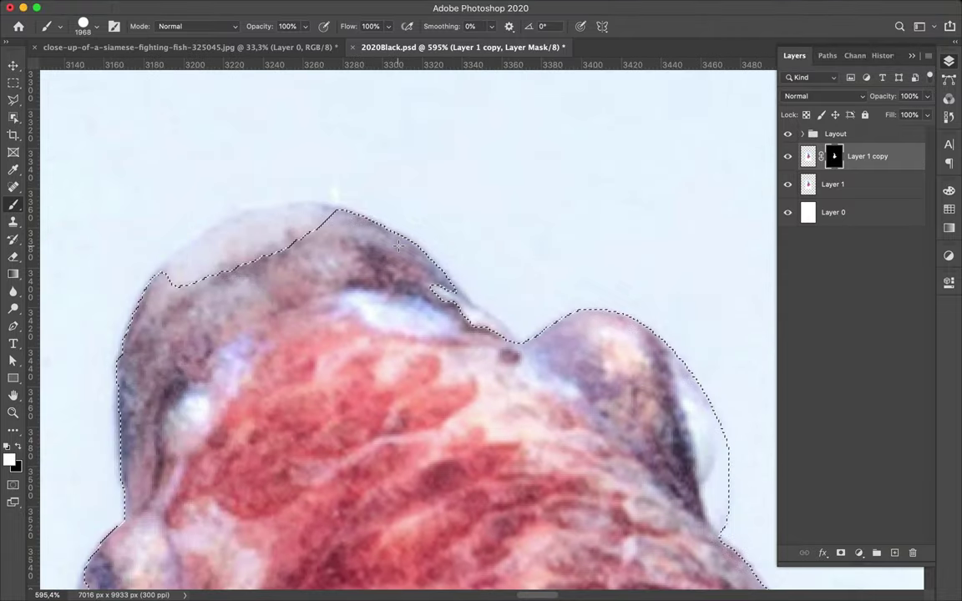
- Begin a pen outline along the head's edge, curving up over the top of the head
key(p)
scroll(553, 355, up, 2)
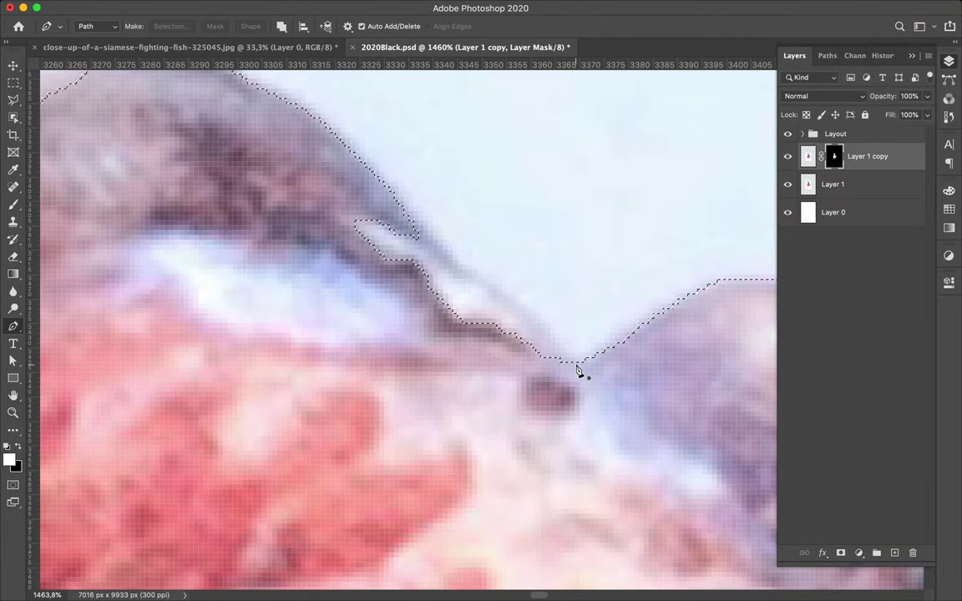
click(707, 288)
mouse_move(593, 353)
mouse_down()
mouse_move(572, 374)
mouse_move(559, 340)
mouse_up()
drag(511, 298, 498, 294)
click(446, 253)
drag(343, 143, 323, 122)
scroll(323, 123, up, 3)
scroll(322, 122, left, 4)
drag(243, 111, 155, 89)
scroll(155, 90, left, 5)
- Continue the head outline around the crown and down the head's left side
drag(275, 105, 258, 111)
drag(197, 119, 161, 136)
scroll(209, 176, left, 5)
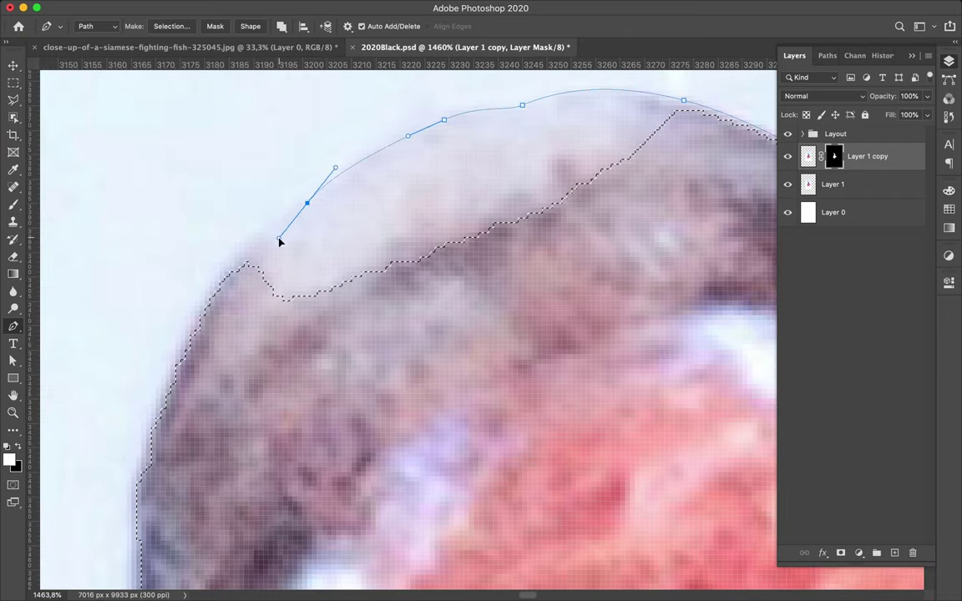
drag(356, 163, 334, 178)
mouse_move(220, 286)
mouse_down()
mouse_move(195, 327)
mouse_move(197, 395)
mouse_up()
scroll(199, 338, down, 3)
scroll(198, 338, left, 1)
scroll(199, 398, down, 3)
scroll(198, 397, right, 1)
- Close the head-top outline and turn it into a new selection
click(171, 289)
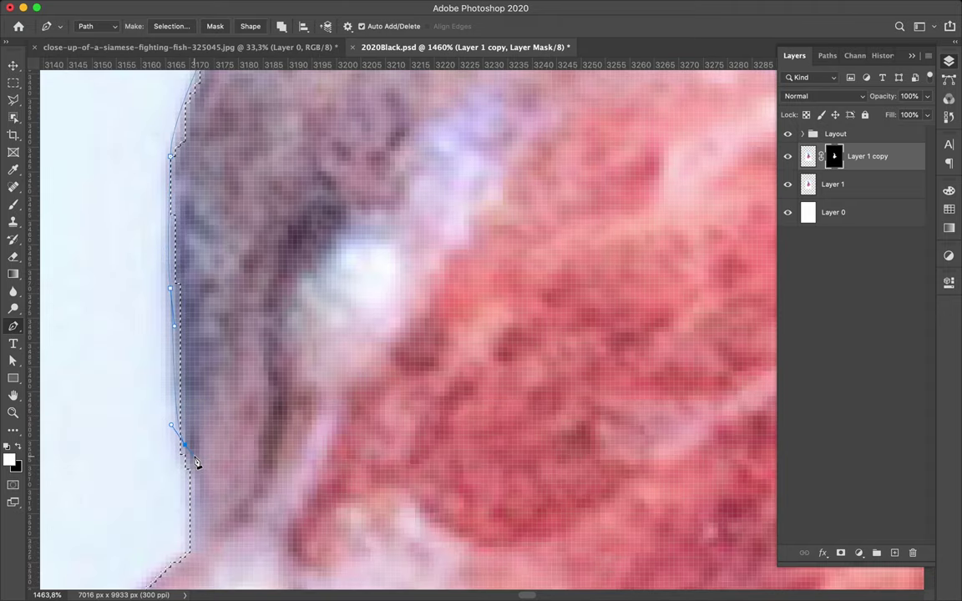
scroll(250, 466, up, 10)
scroll(459, 472, right, 10)
click(585, 387)
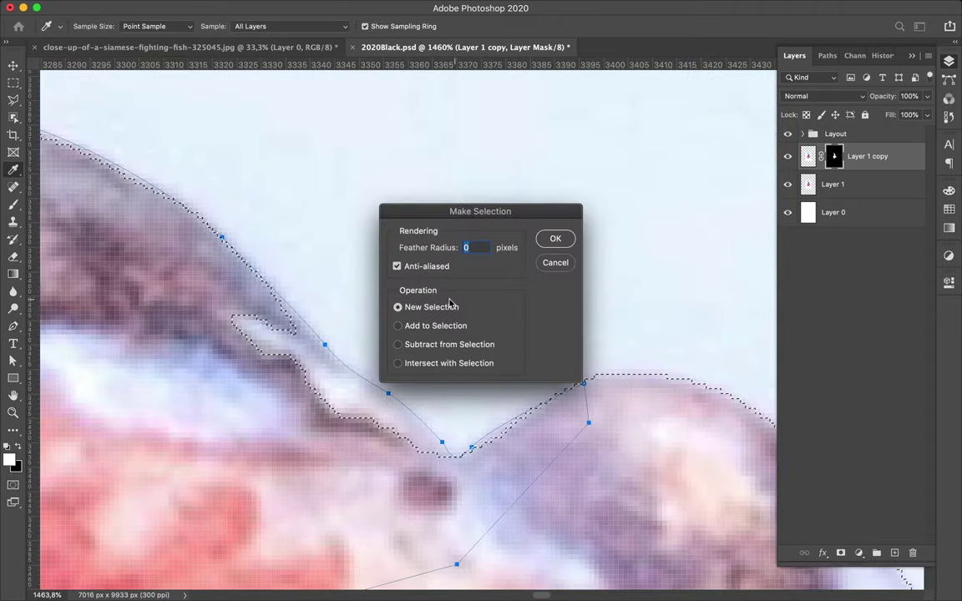
click(554, 238)
- Switch to the Brush with black as the painting colour for masking the head top
scroll(245, 347, down, 3)
key(b)
scroll(245, 347, down, 3)
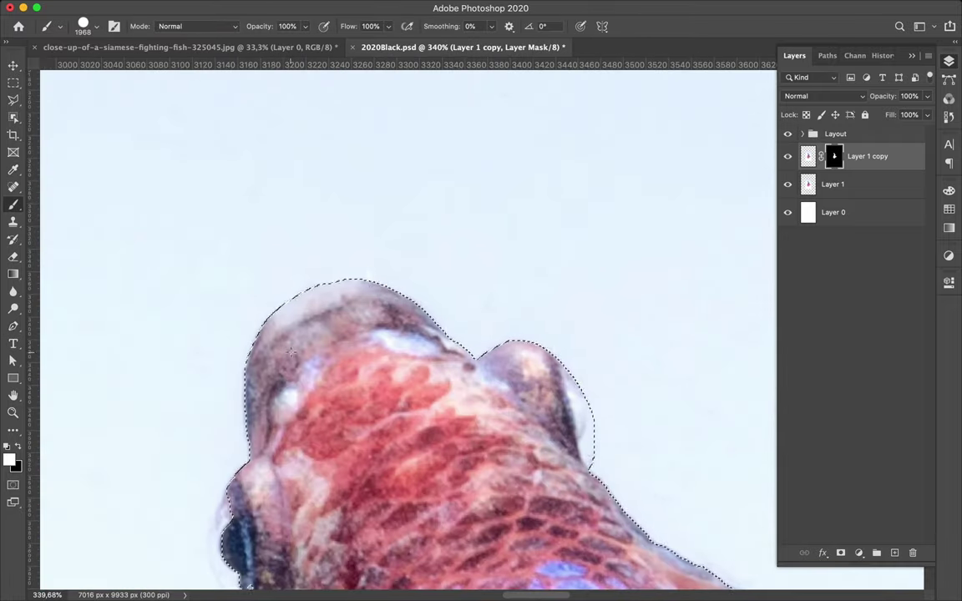
scroll(245, 347, down, 2)
scroll(425, 361, down, 3)
scroll(425, 361, down, 1)
key(x)
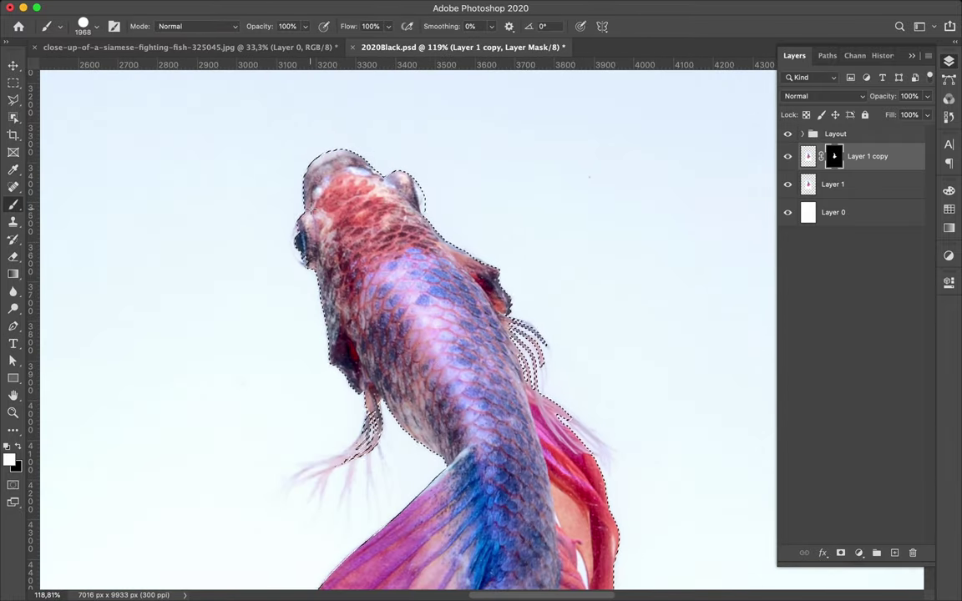
scroll(334, 276, down, 2)
scroll(334, 276, right, 2)
scroll(221, 168, up, 3)
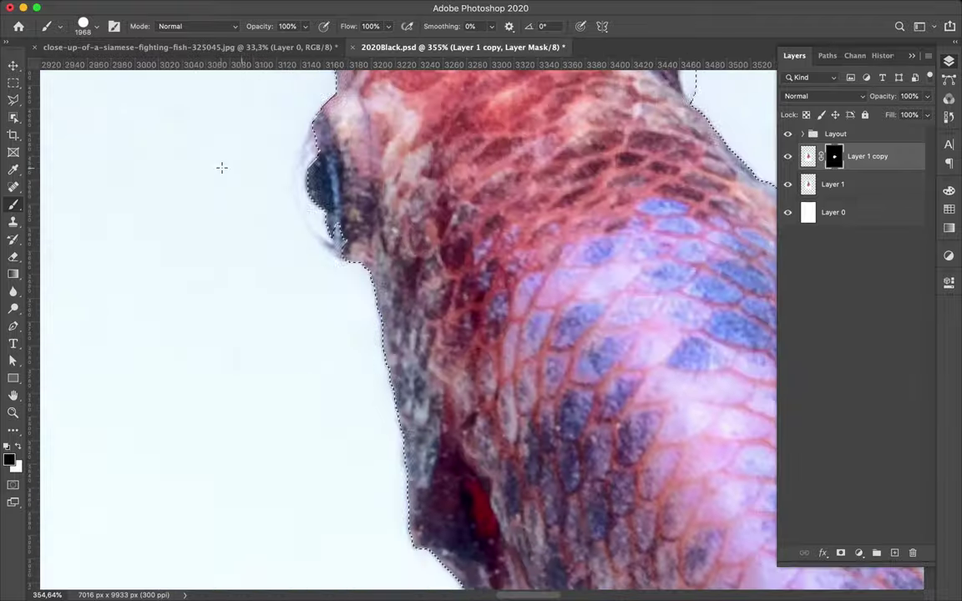
scroll(222, 168, up, 2)
key(p)
scroll(223, 171, up, 2)
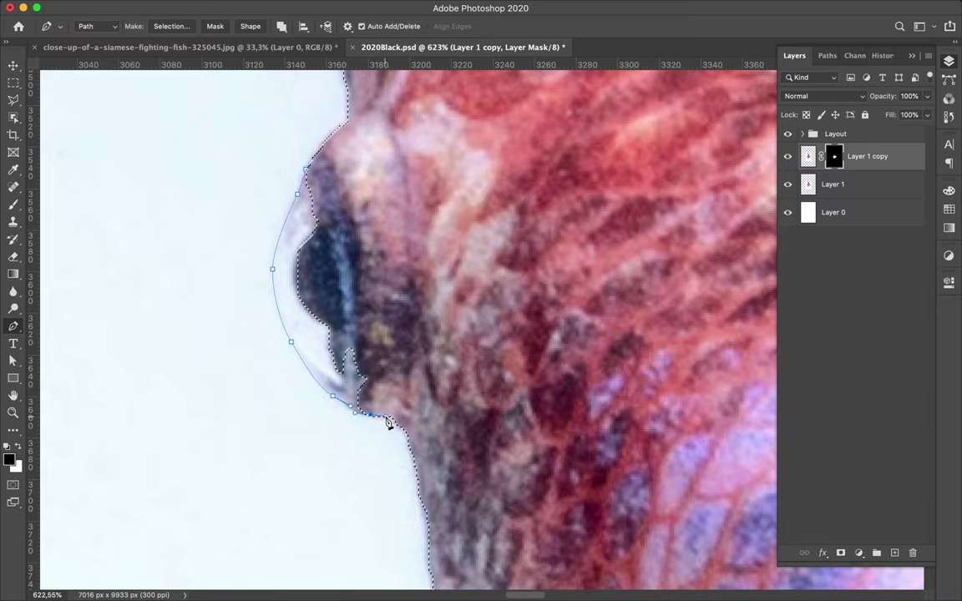
- Turn the eye outline and a small fin-gap outline into selections
right_click(307, 171)
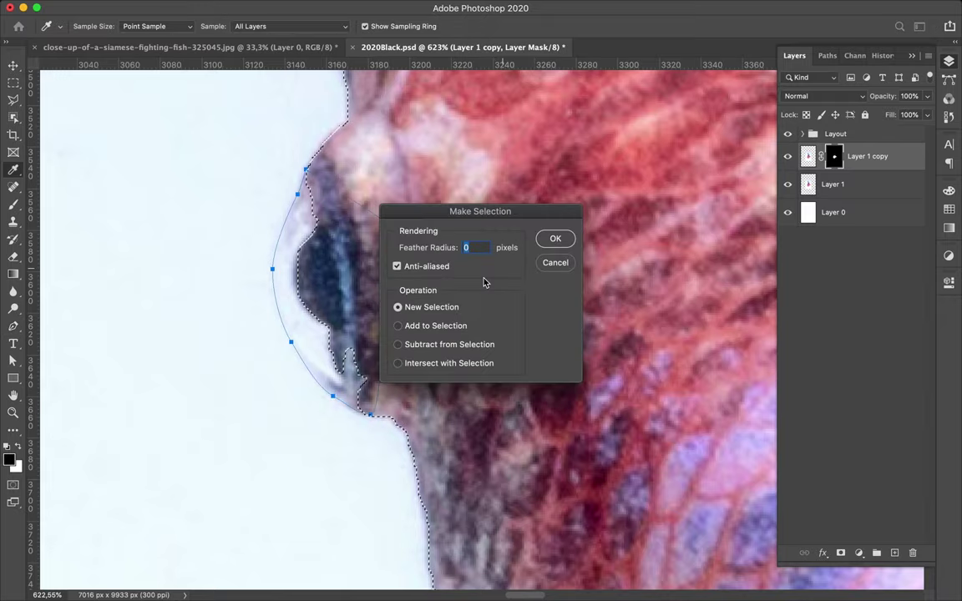
key(Return)
scroll(481, 338, right, 10)
scroll(481, 338, right, 10)
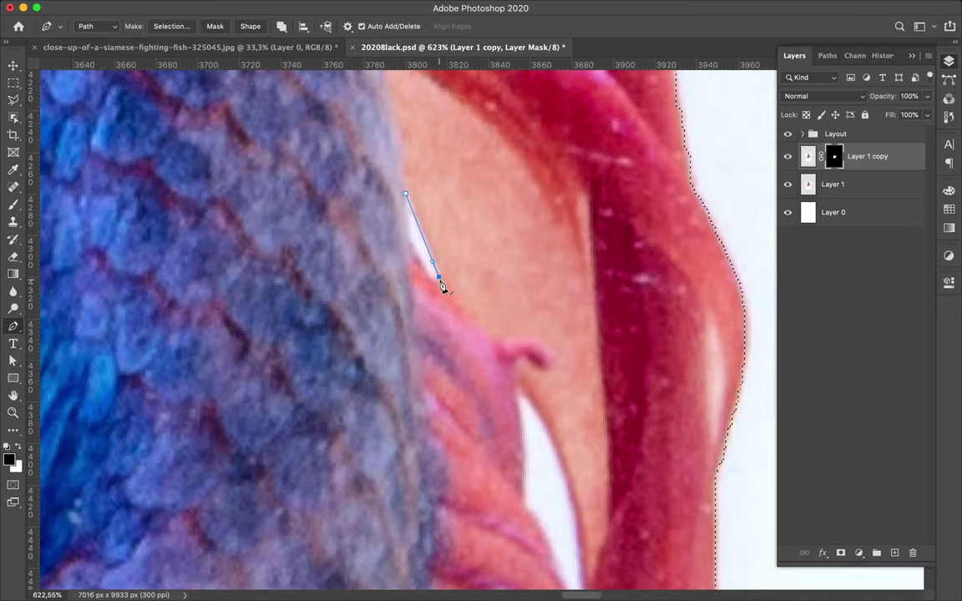
click(405, 194)
right_click(405, 194)
click(465, 238)
click(398, 345)
click(556, 239)
scroll(526, 307, up, 5)
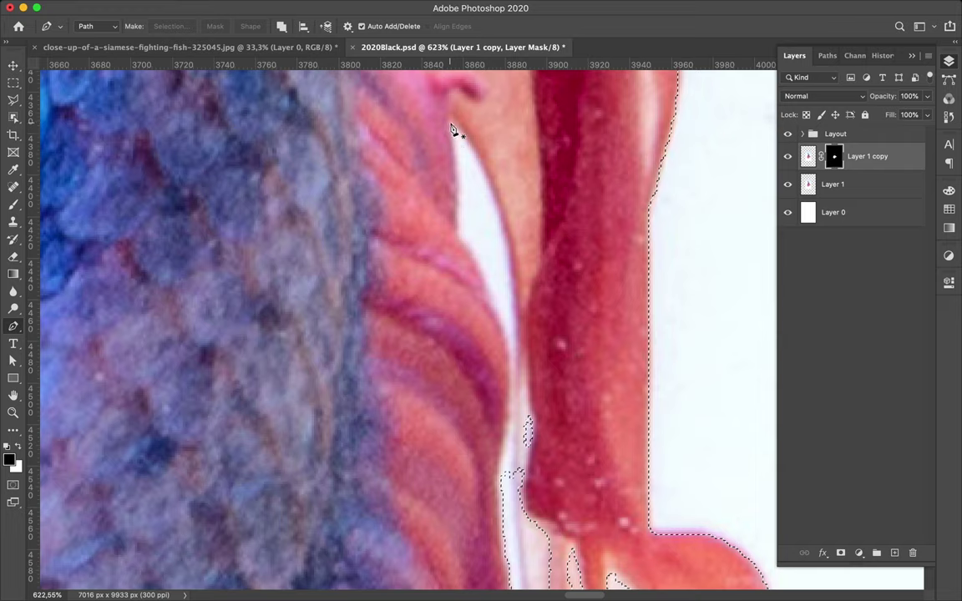
- Trace a pen outline around the white gap between the fins
click(511, 266)
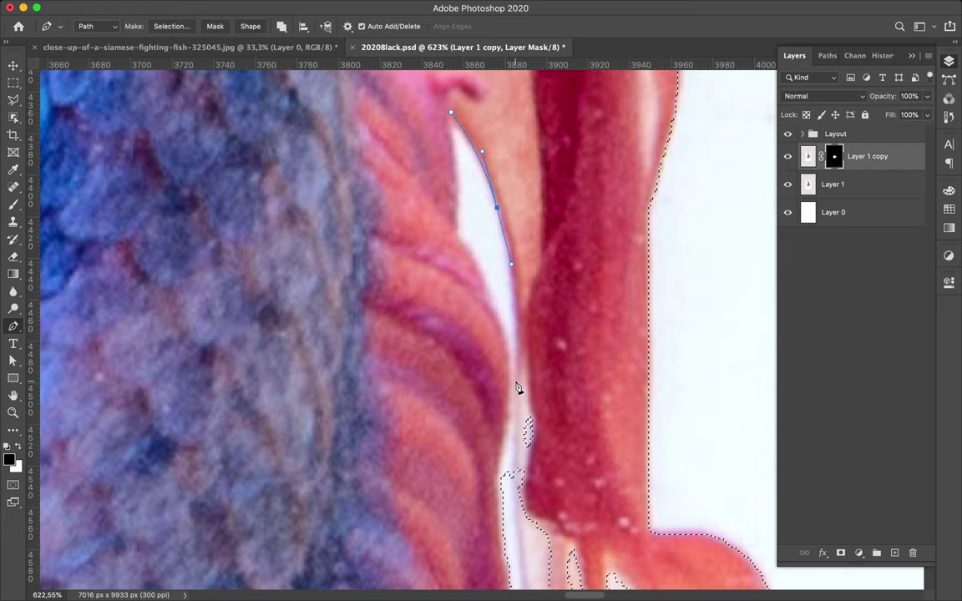
click(515, 380)
click(511, 436)
scroll(511, 440, down, 3)
drag(512, 378, 513, 404)
click(506, 429)
drag(501, 342, 507, 310)
click(507, 224)
click(486, 172)
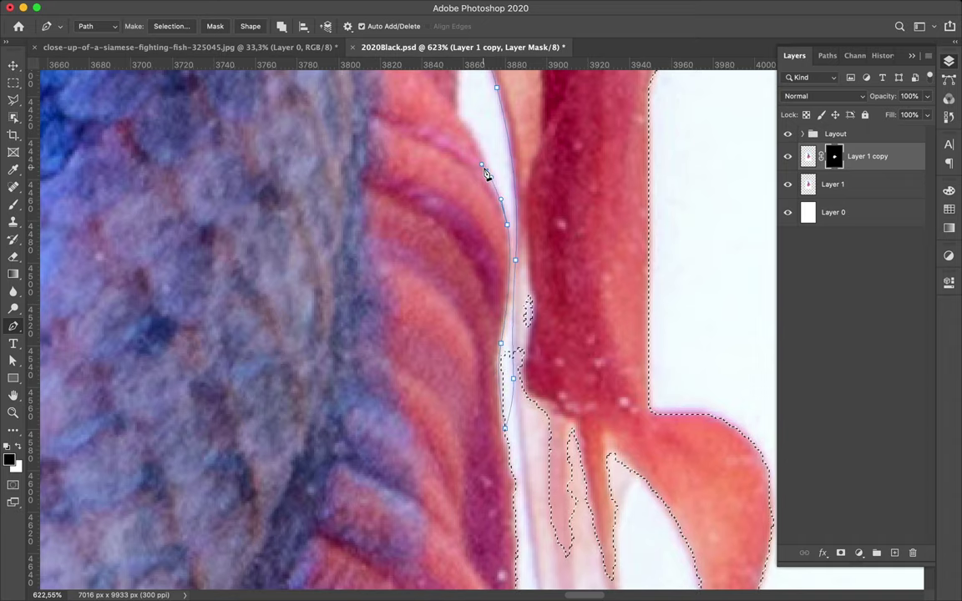
scroll(462, 118, up, 2)
click(458, 177)
scroll(445, 81, down, 2)
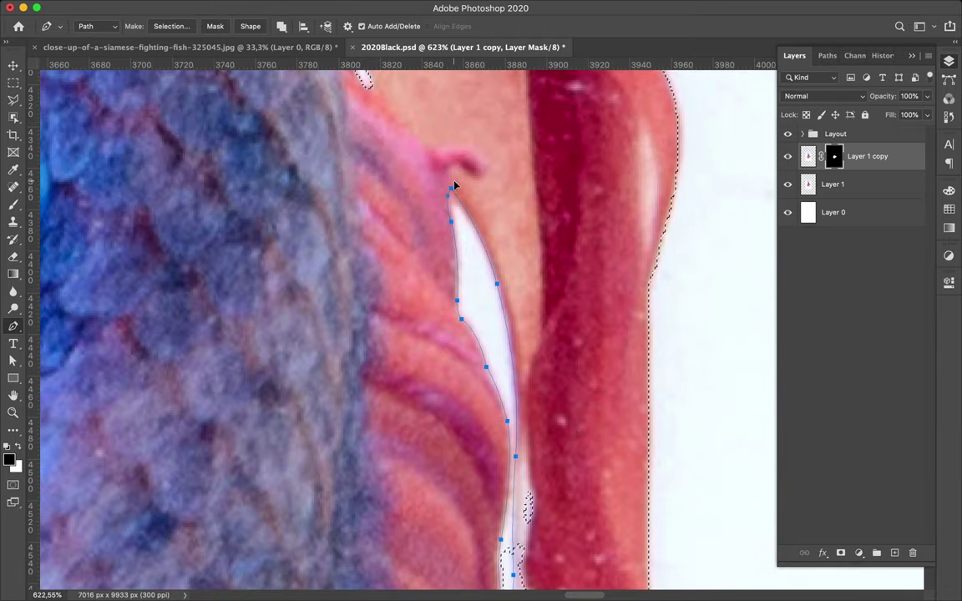
scroll(487, 251, down, 2)
- Subtract the white fin-gap outline from the fish selection
right_click(488, 252)
click(386, 328)
click(397, 344)
click(555, 239)
scroll(580, 266, down, 3)
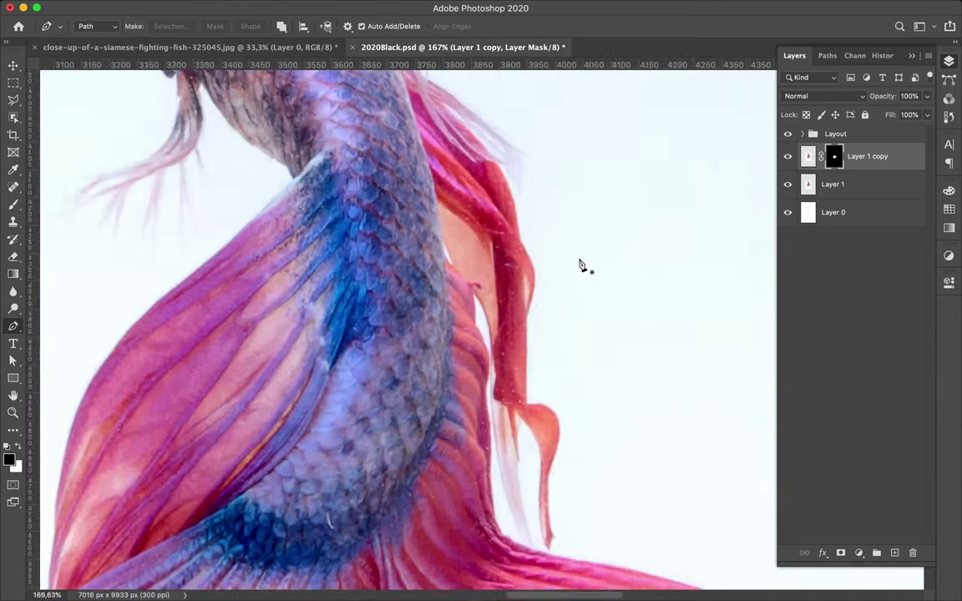
scroll(579, 267, down, 3)
- Copy the fish from Layer 1 onto Layer 2, move it to the top, and hide the older layers
click(863, 185)
key(ctrl+j)
key(v)
drag(861, 186, 849, 152)
drag(787, 184, 794, 213)
scroll(451, 347, down, 2)
scroll(447, 343, up, 2)
- Sample dark, salmon, pink and tail-purple colours from the fish with the Eyedropper
key(i)
mouse_move(323, 243)
mouse_down()
mouse_move(359, 238)
mouse_move(416, 208)
mouse_up()
click(428, 262)
scroll(412, 196, up, 3)
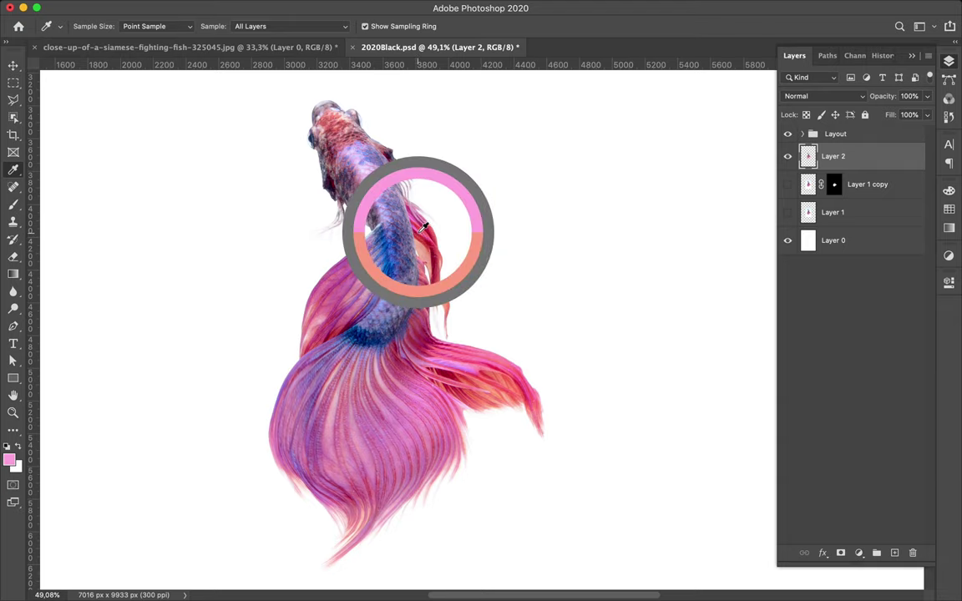
click(401, 209)
click(322, 364)
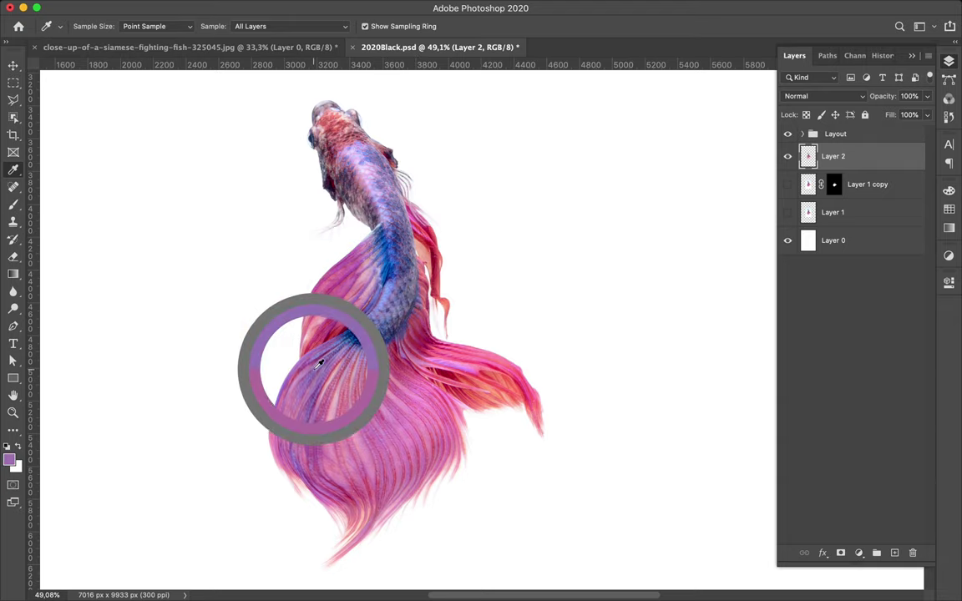
scroll(274, 448, down, 2)
- Fit the poster to the window, group the old fish layers into Group 1, and add blank Layer 3
key(ctrl+0)
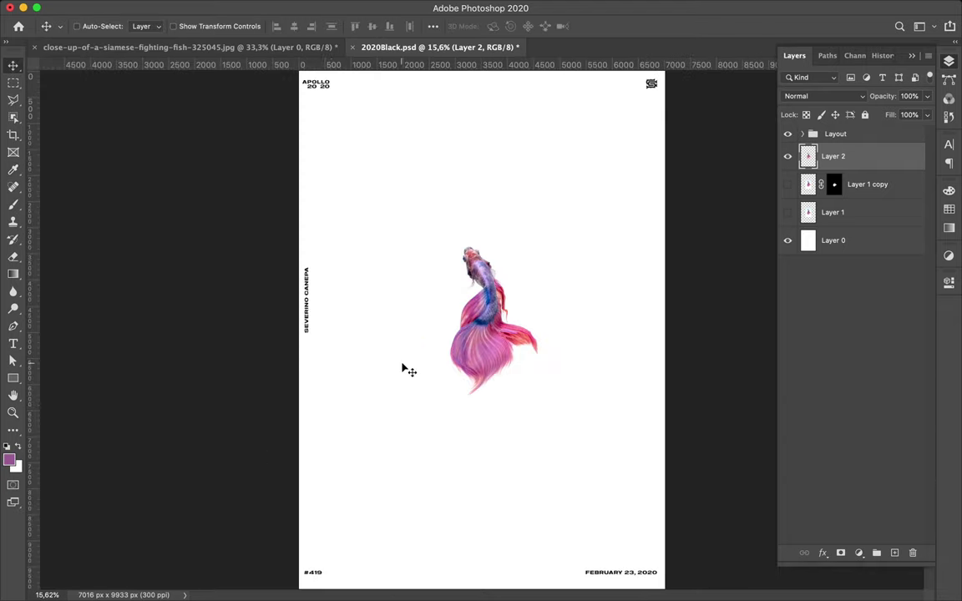
key(b)
scroll(515, 369, down, 1)
click(854, 241)
click(867, 184)
shift+click(867, 212)
click(877, 553)
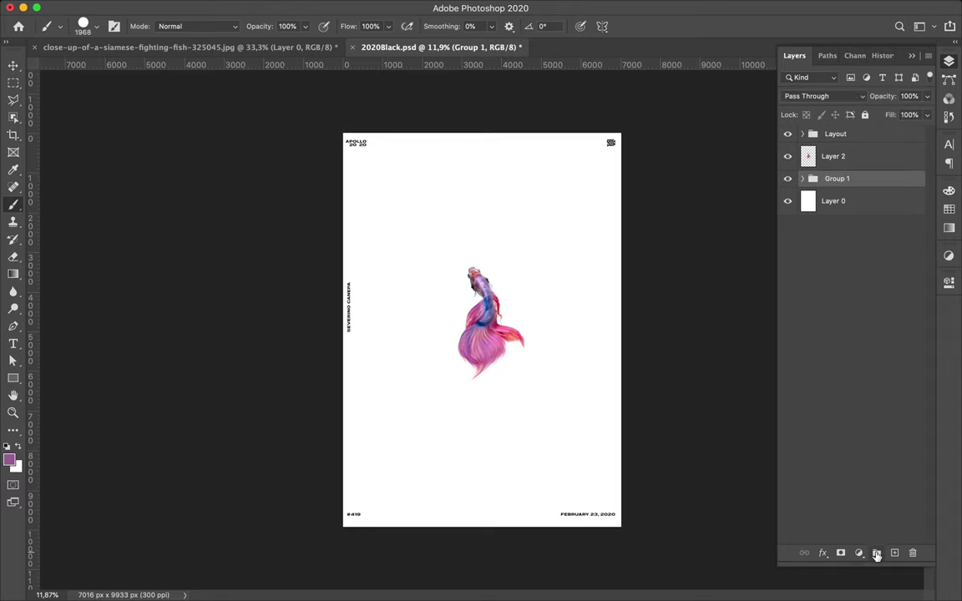
click(948, 210)
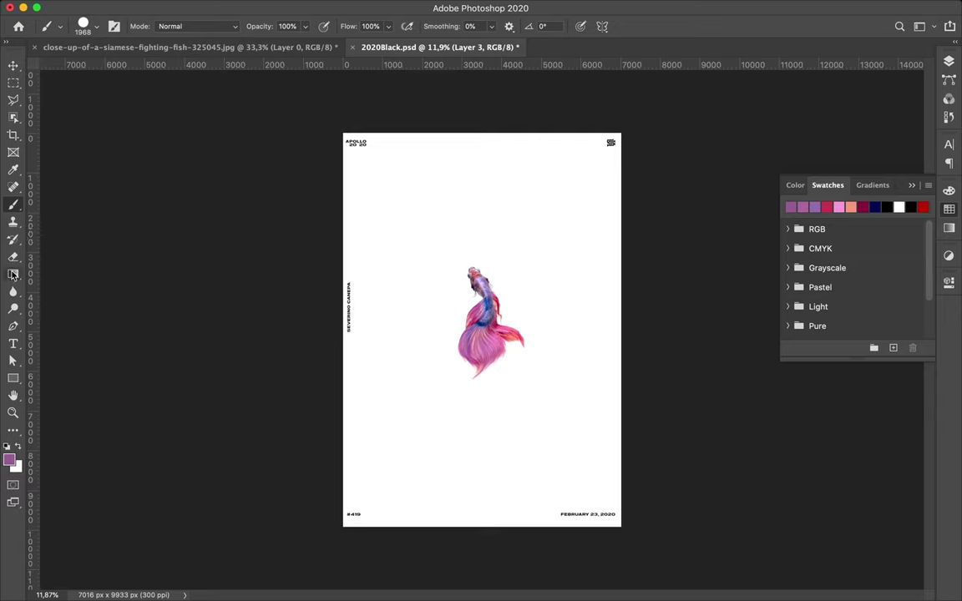
- Build a navy-to-crimson gradient using stop colours from the swatches
click(13, 274)
click(115, 26)
click(351, 359)
click(351, 328)
double_click(351, 360)
click(791, 207)
click(699, 157)
double_click(608, 360)
click(839, 207)
click(699, 157)
click(590, 165)
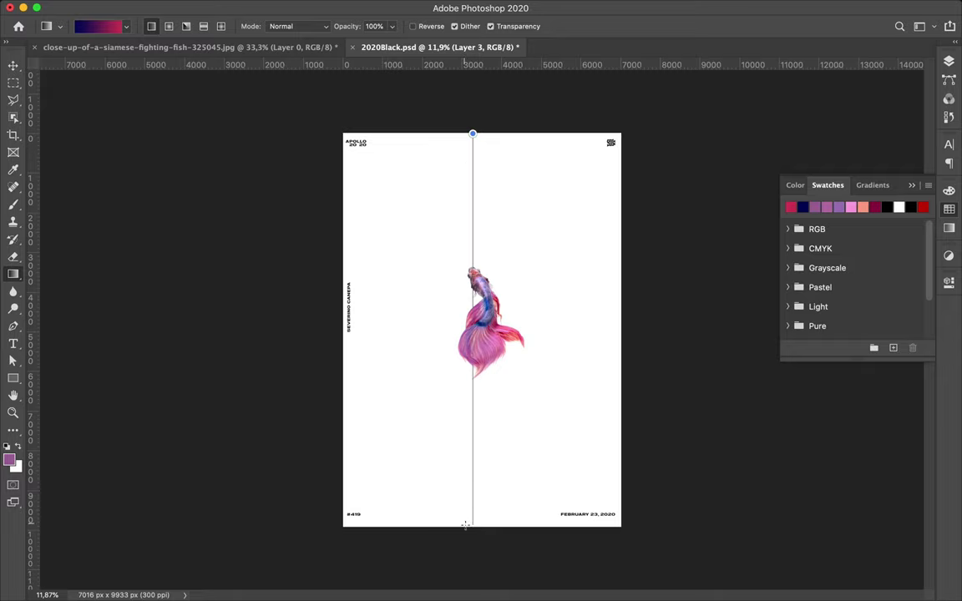
- Drag a trial gradient across the poster, rotate it with Ctrl+T, then remove it
drag(464, 524, 464, 524)
scroll(493, 326, up, 5)
scroll(492, 326, down, 5)
key(v)
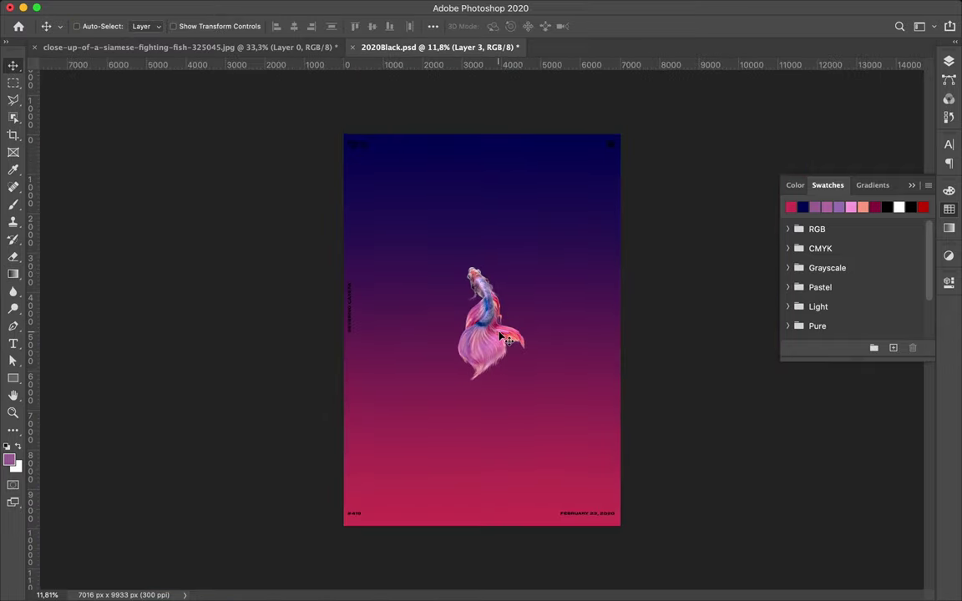
key(ctrl+t)
drag(715, 367, 584, 457)
key(Delete)
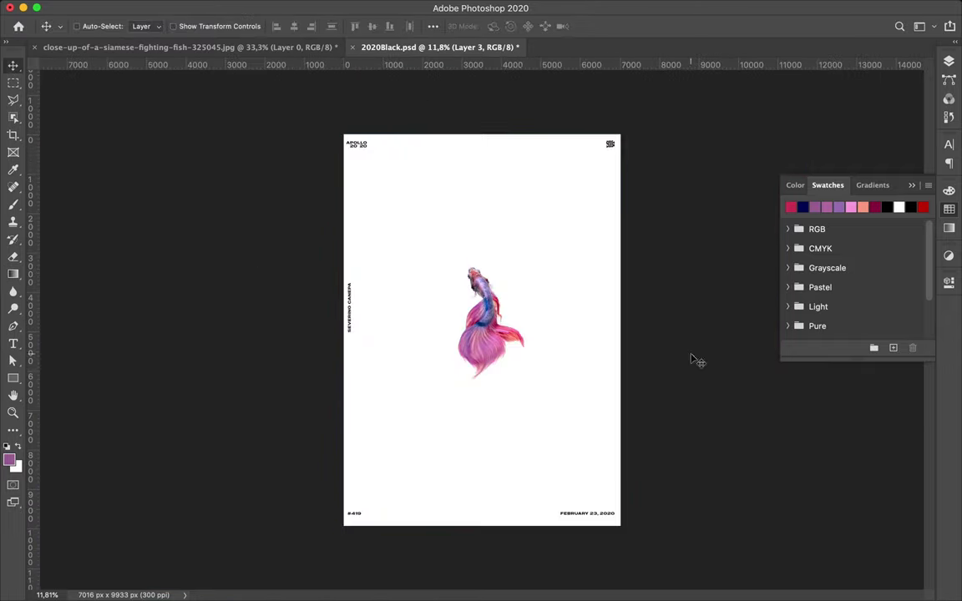
- Recolour the gradient's left stop purple, undo a trial fill, and brush a purple dab by the head
click(13, 276)
click(93, 26)
double_click(352, 363)
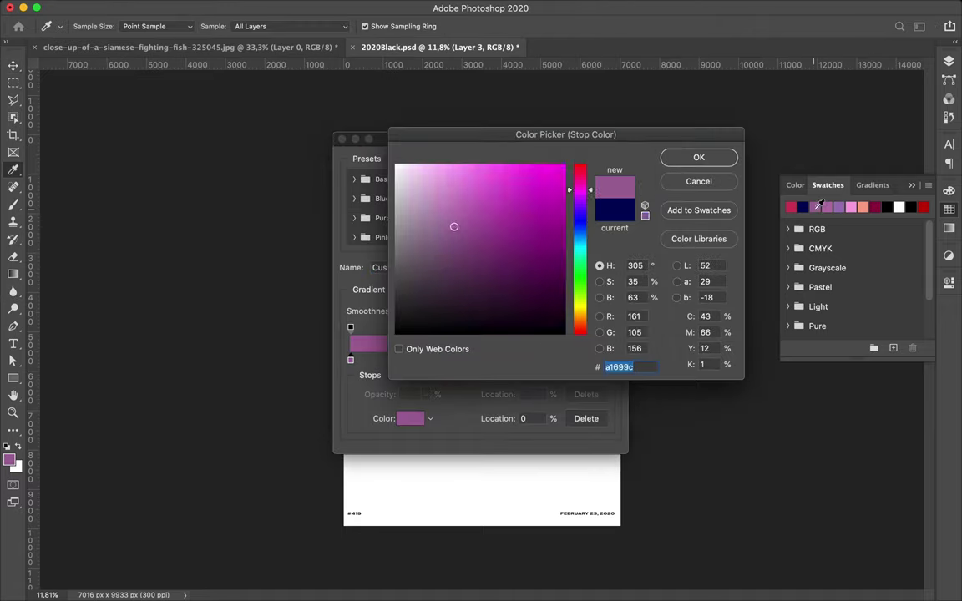
click(698, 157)
click(593, 166)
drag(481, 523, 481, 523)
key(ctrl+z)
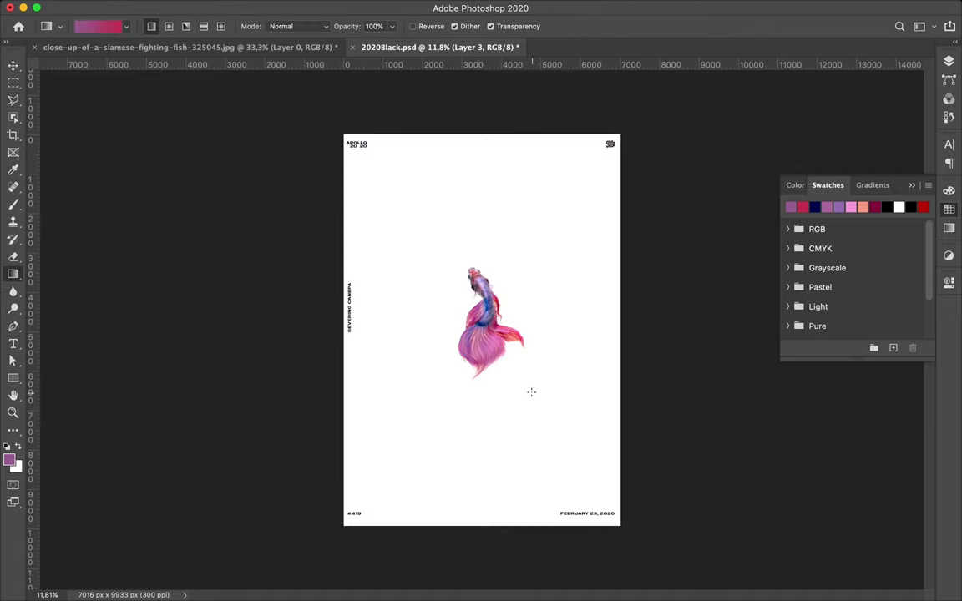
key(b)
click(466, 278)
- With a soft round brush, paint a purple and pink-red glow around the fish and navy at the edges
right_click(466, 279)
double_click(518, 409)
key(ctrl+z)
click(418, 269)
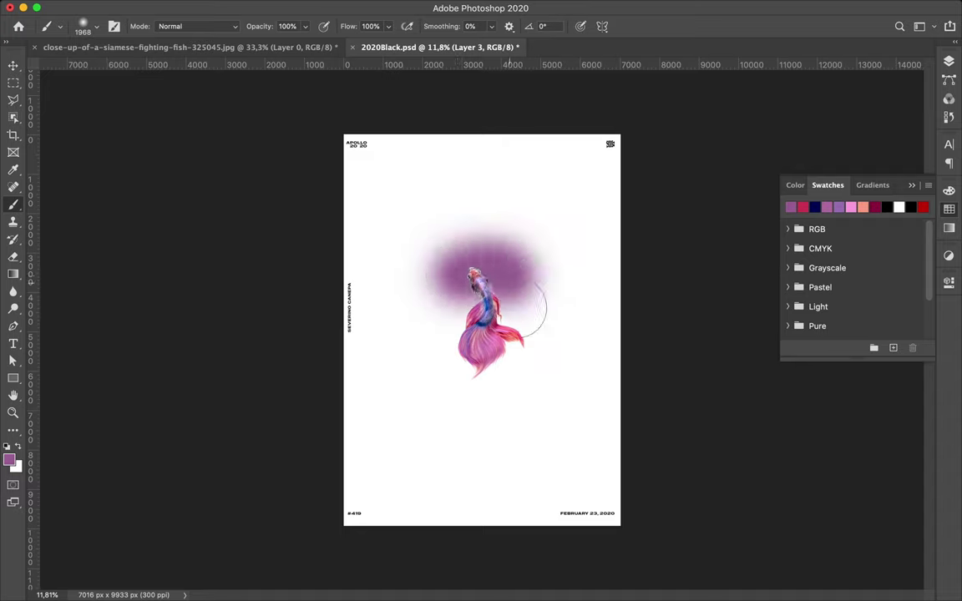
click(480, 305)
mouse_move(401, 325)
mouse_down()
mouse_move(562, 321)
mouse_move(359, 334)
mouse_move(408, 403)
mouse_move(542, 351)
mouse_up()
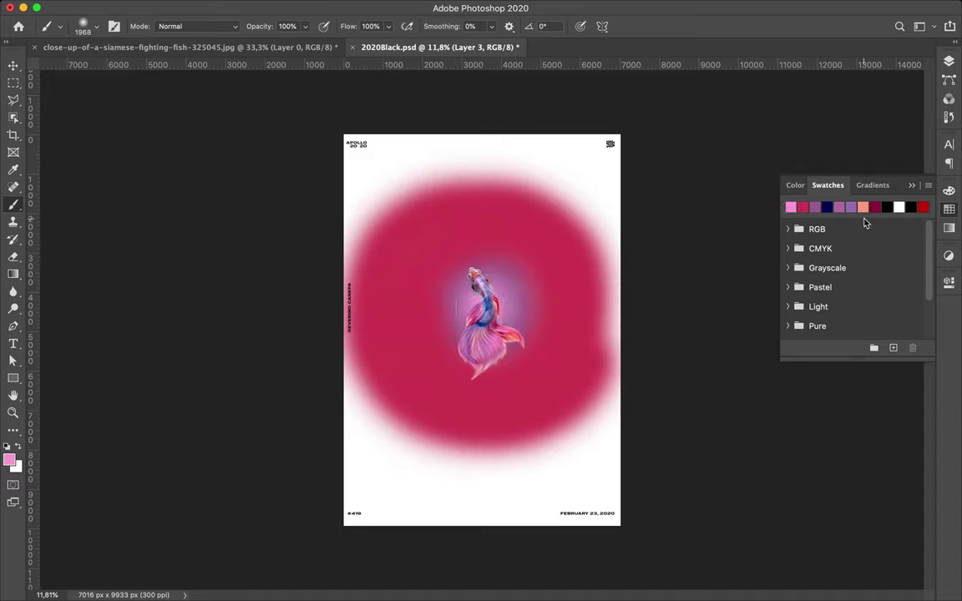
mouse_move(325, 261)
mouse_down()
mouse_move(568, 429)
mouse_move(619, 161)
mouse_move(587, 472)
mouse_move(644, 522)
mouse_move(399, 208)
mouse_move(558, 247)
mouse_up()
click(802, 207)
mouse_move(466, 288)
mouse_down()
mouse_move(434, 276)
mouse_move(505, 333)
mouse_move(434, 359)
mouse_up()
- Enlarge the brush to 1400 px and paint a soft red ring around the pink centre
right_click(519, 219)
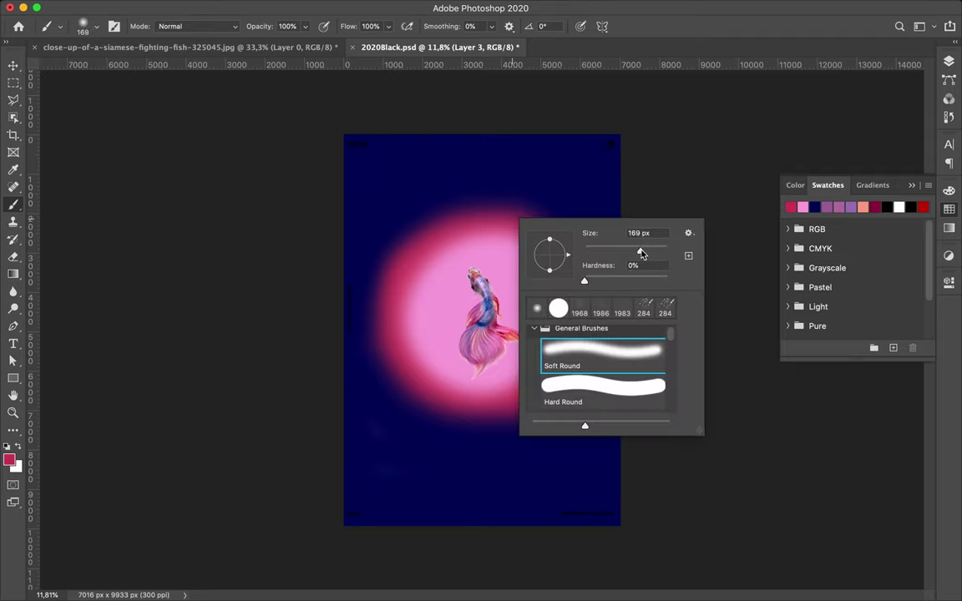
drag(659, 256, 669, 256)
key(Return)
mouse_move(486, 209)
mouse_down()
mouse_move(376, 368)
mouse_move(502, 200)
mouse_move(382, 332)
mouse_move(517, 209)
mouse_up()
- Duplicate Layer 3 and give the copy a Gaussian Blur of about 976 px
key(v)
key(F7)
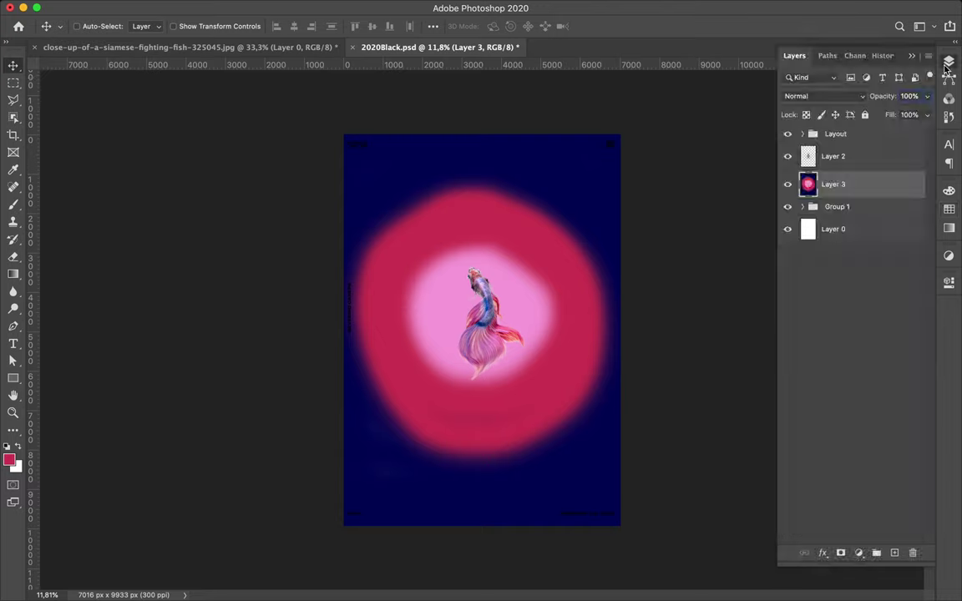
key(super+j)
click(312, 7)
click(558, 210)
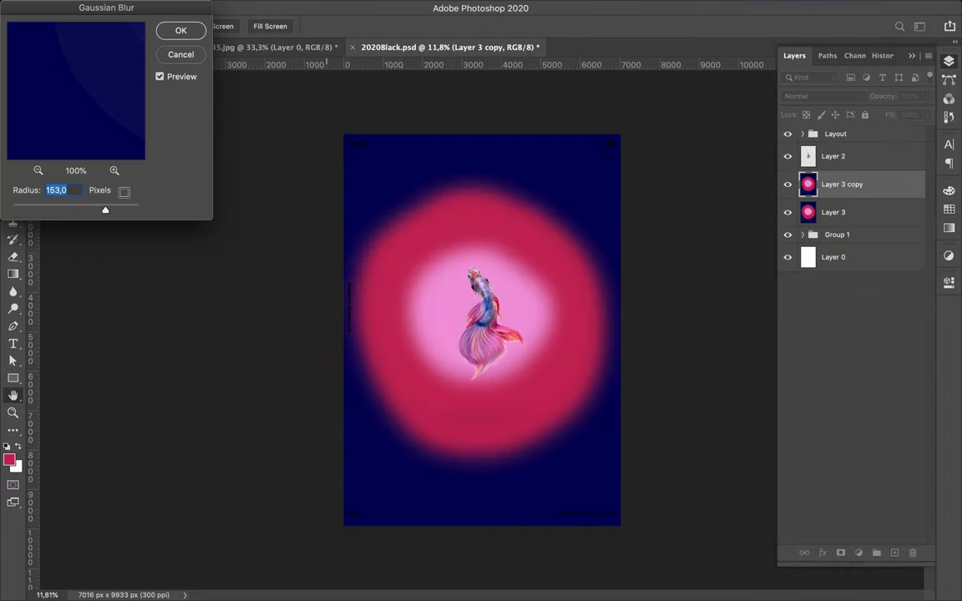
drag(103, 207, 130, 214)
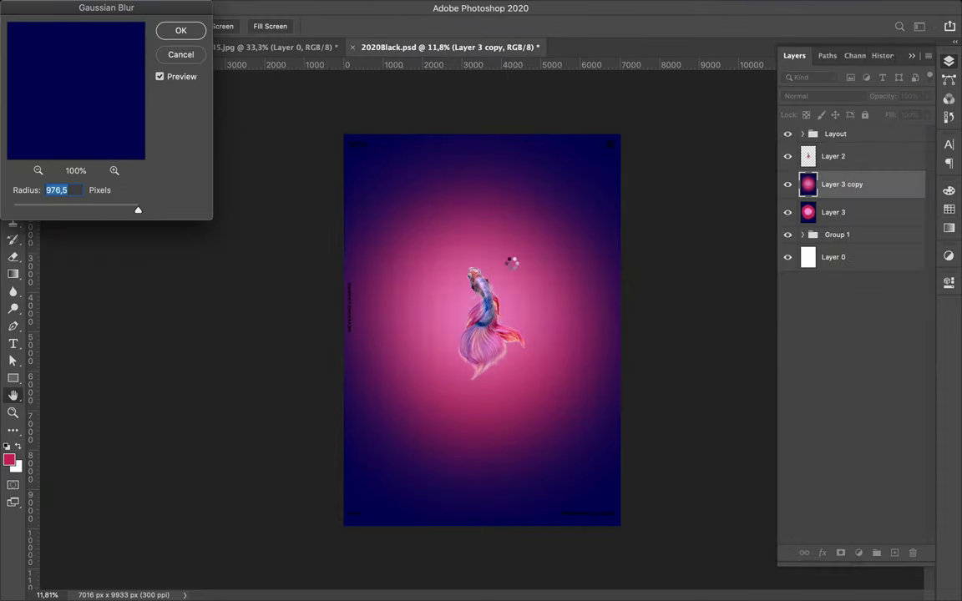
key(Return)
scroll(487, 336, up, 3)
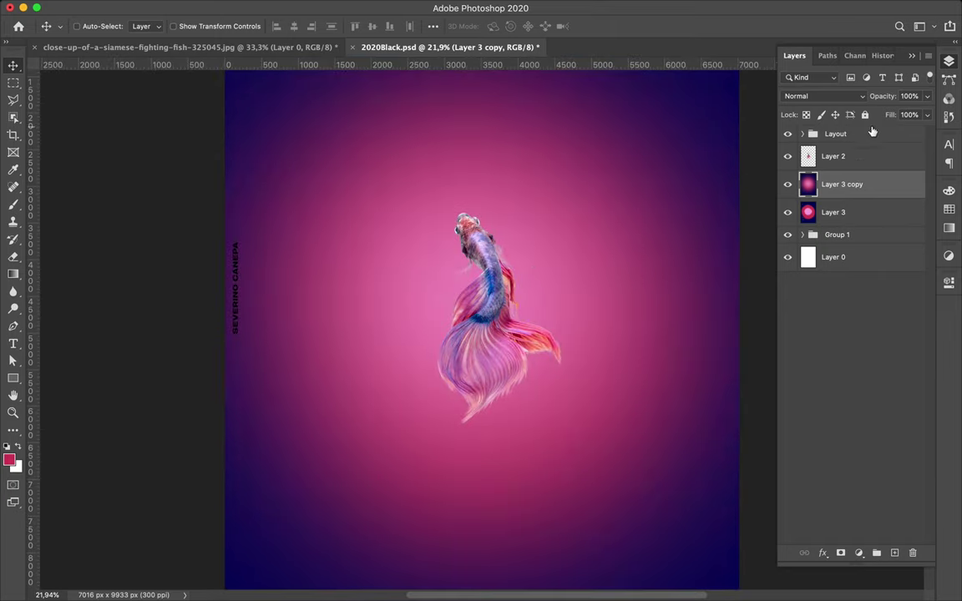
double_click(832, 155)
key(Escape)
- Load the fish outline on a new Layer 4 and fill it with dark navy
click(895, 553)
super+click(808, 157)
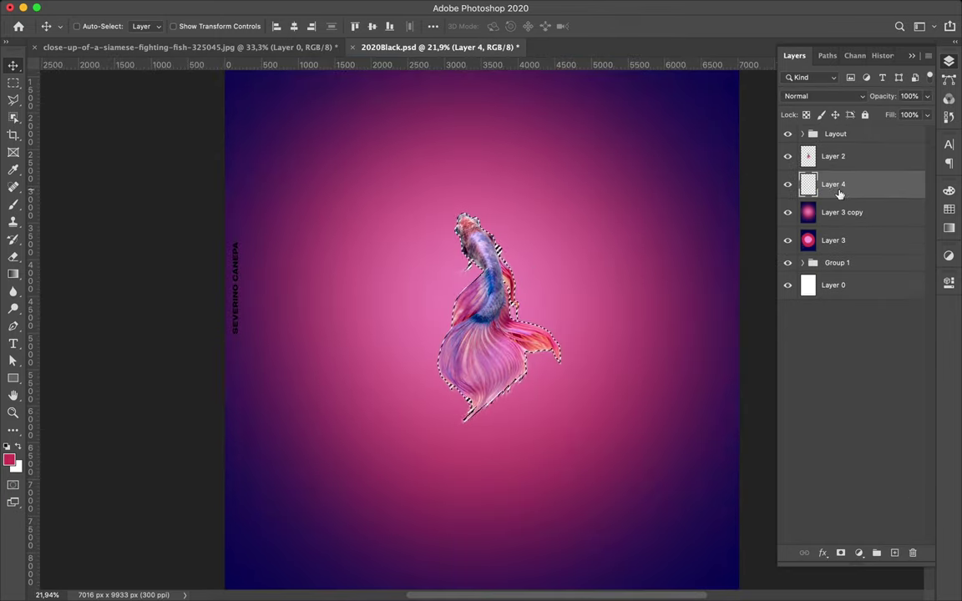
key(b)
click(948, 209)
click(791, 207)
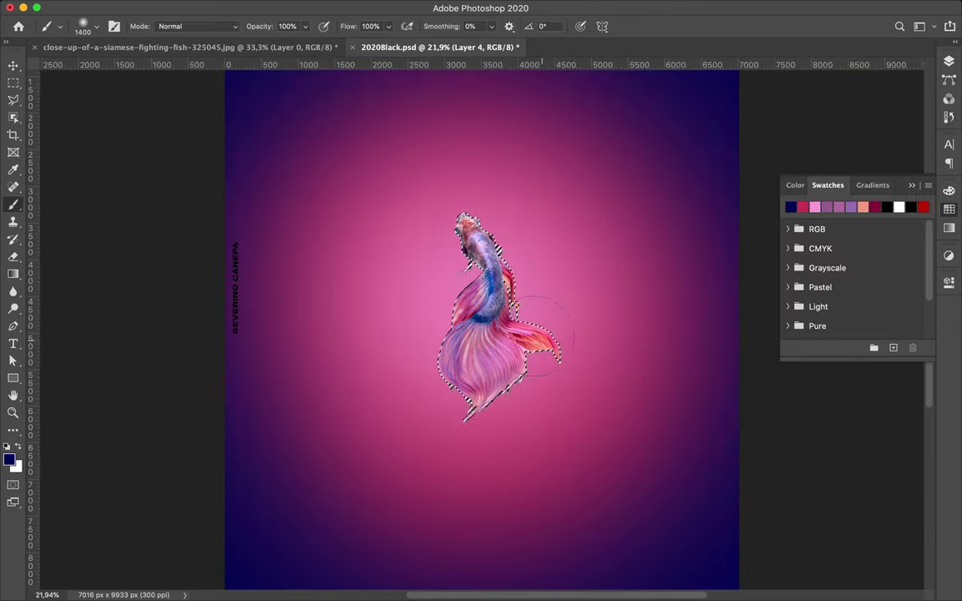
key(m)
- Blur the shadow with an 85 px Gaussian Blur and shift it down-left of the fish
click(341, 7)
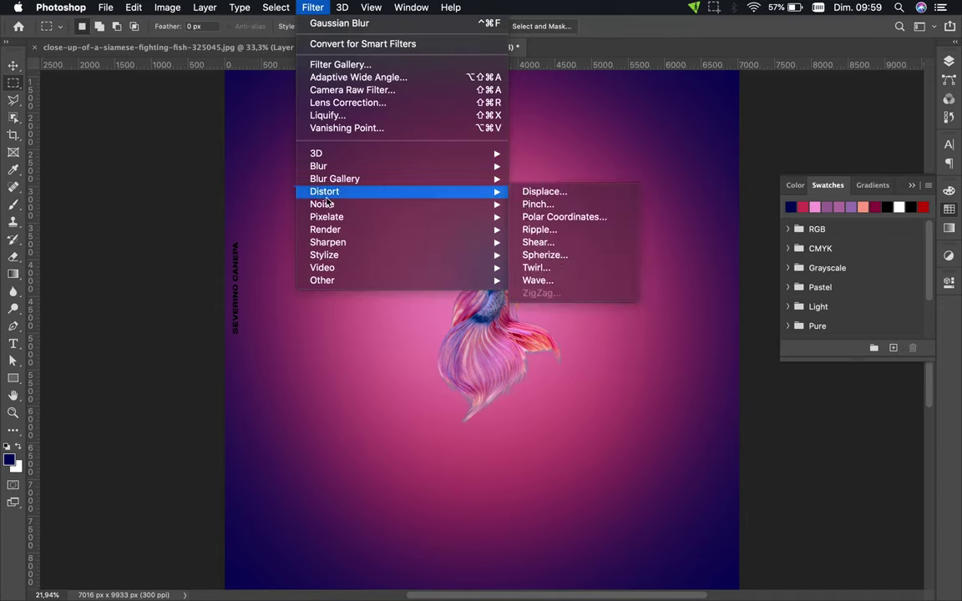
click(561, 214)
drag(133, 208, 92, 210)
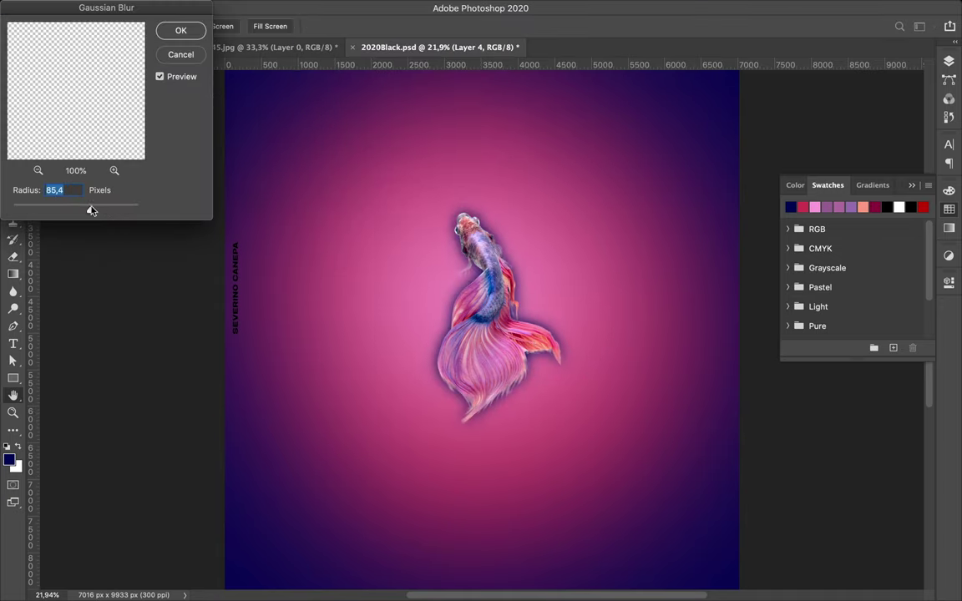
key(Return)
key(v)
drag(501, 251, 547, 320)
- Preview blend modes on the shadow, keep Normal, and lower its fill to 70%
scroll(547, 319, down, 2)
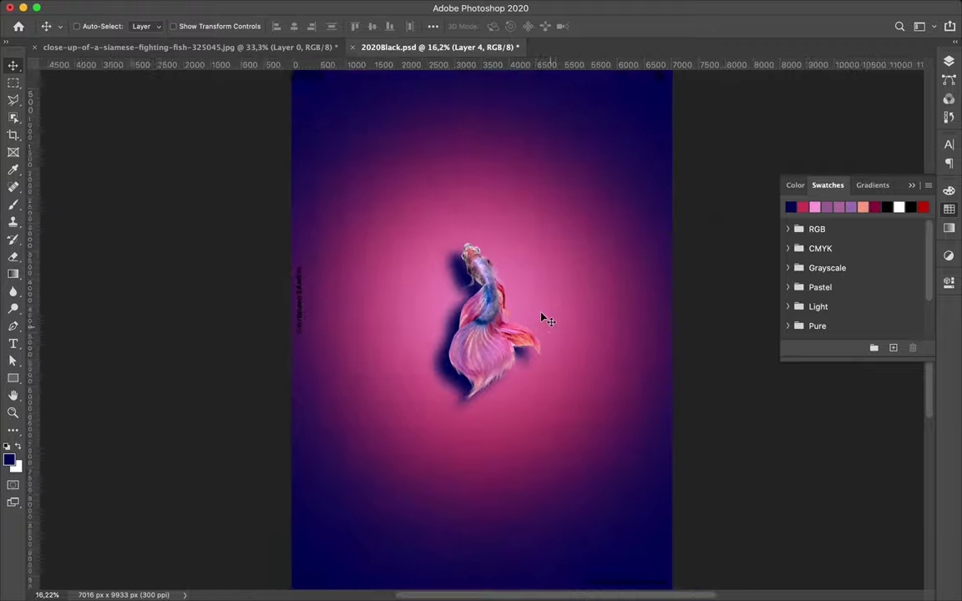
scroll(547, 320, down, 2)
click(949, 61)
click(826, 96)
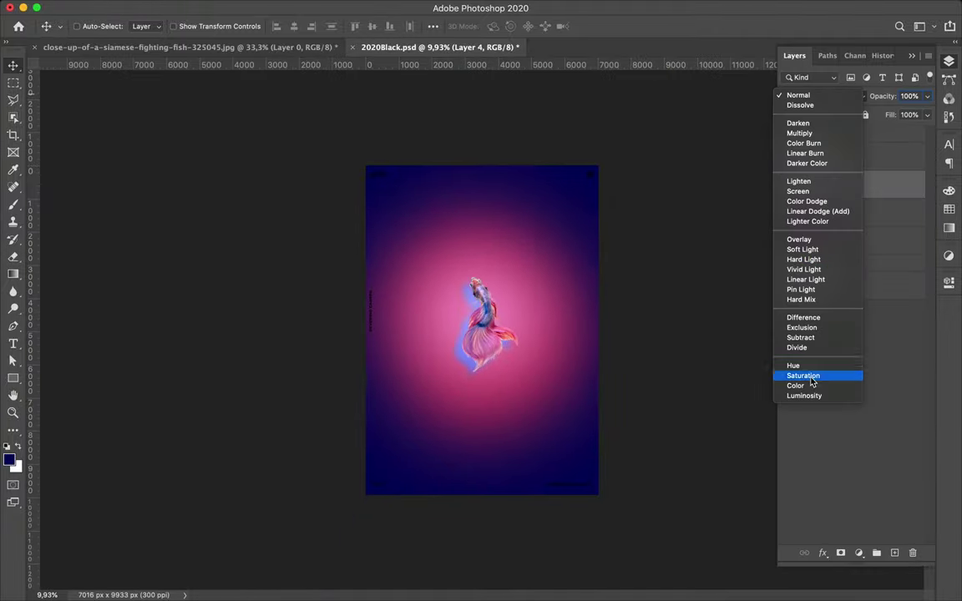
click(691, 108)
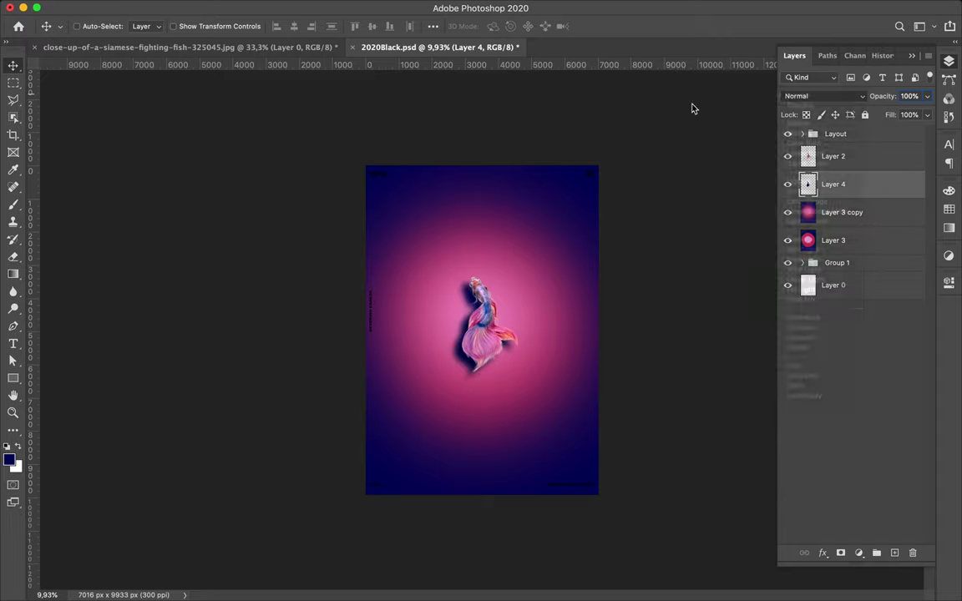
drag(891, 115, 869, 114)
scroll(418, 334, up, 3)
- Nudge the shadow 85 px left, then duplicate the fish layer Layer 2
drag(440, 381, 424, 382)
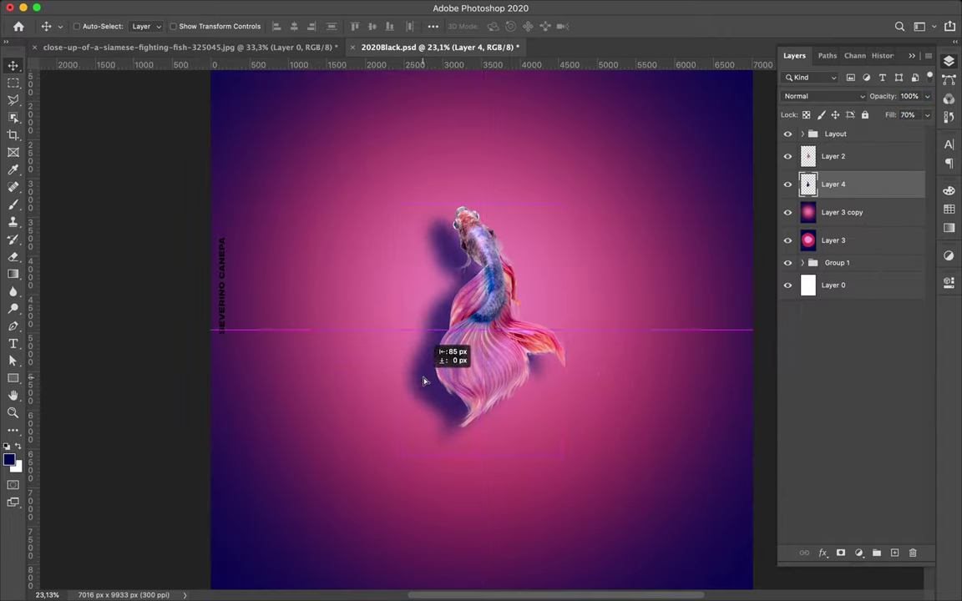
scroll(384, 339, down, 2)
scroll(384, 338, up, 2)
scroll(384, 339, right, 5)
click(835, 156)
key(ctrl+j)
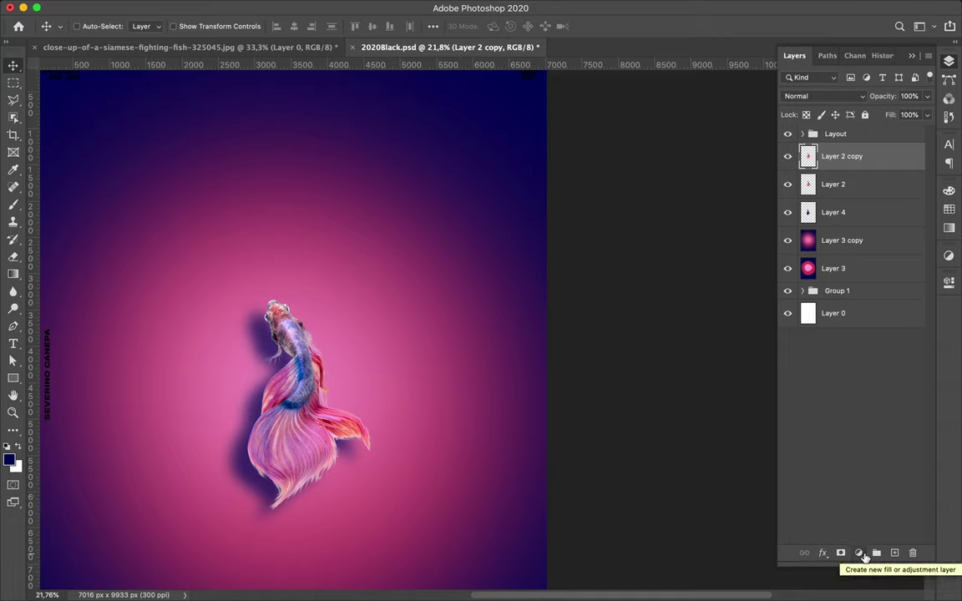
- Add a Levels adjustment with tighter black/white points and brighter midtones, clipped to Layer 2 copy
click(860, 553)
click(823, 374)
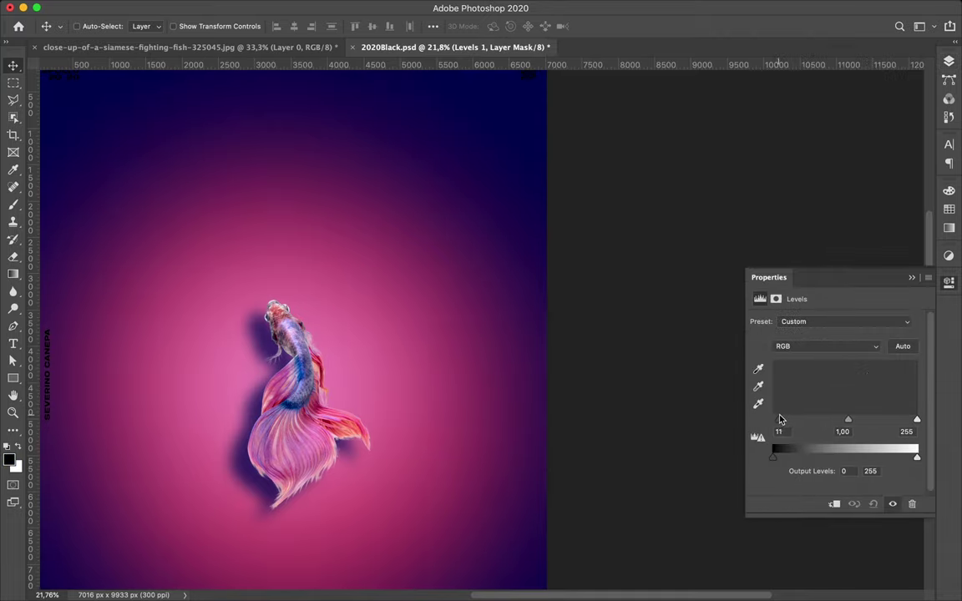
drag(909, 426, 917, 423)
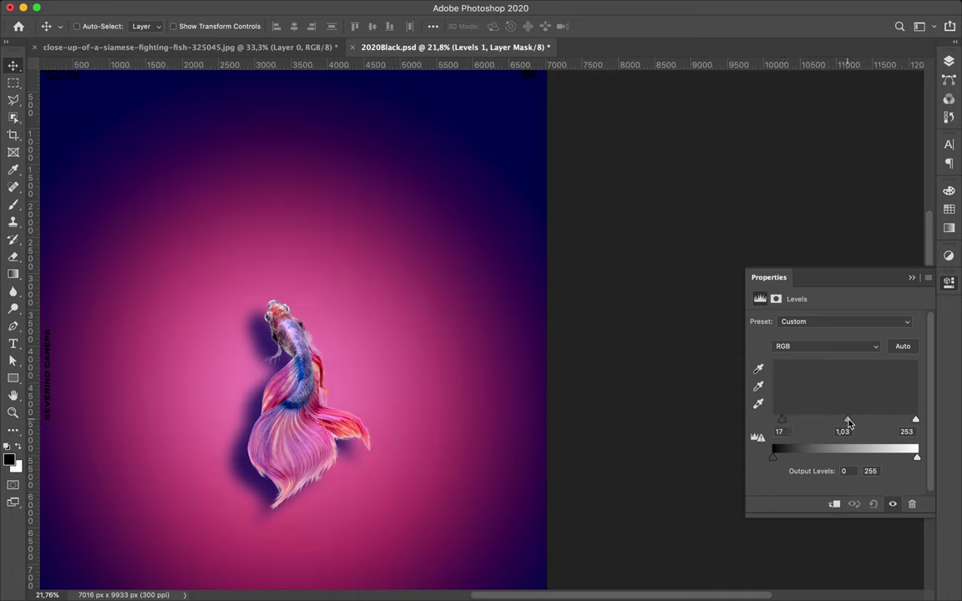
drag(848, 424, 857, 423)
key(F7)
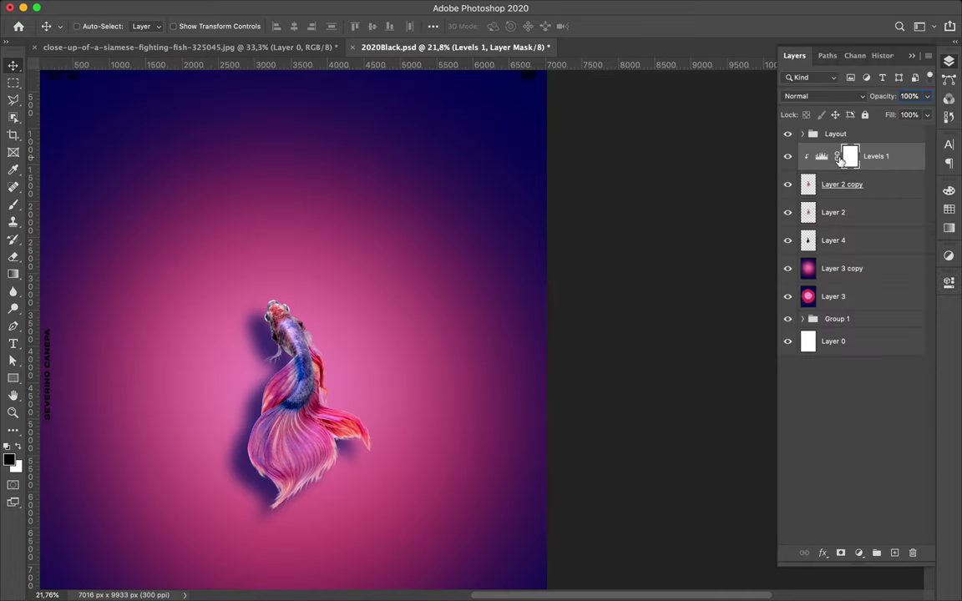
- Merge the fish copy with its Levels layer and apply a 10 px High Pass filter
click(859, 553)
click(861, 185)
drag(867, 185, 868, 146)
key(ctrl+e)
click(311, 8)
click(527, 298)
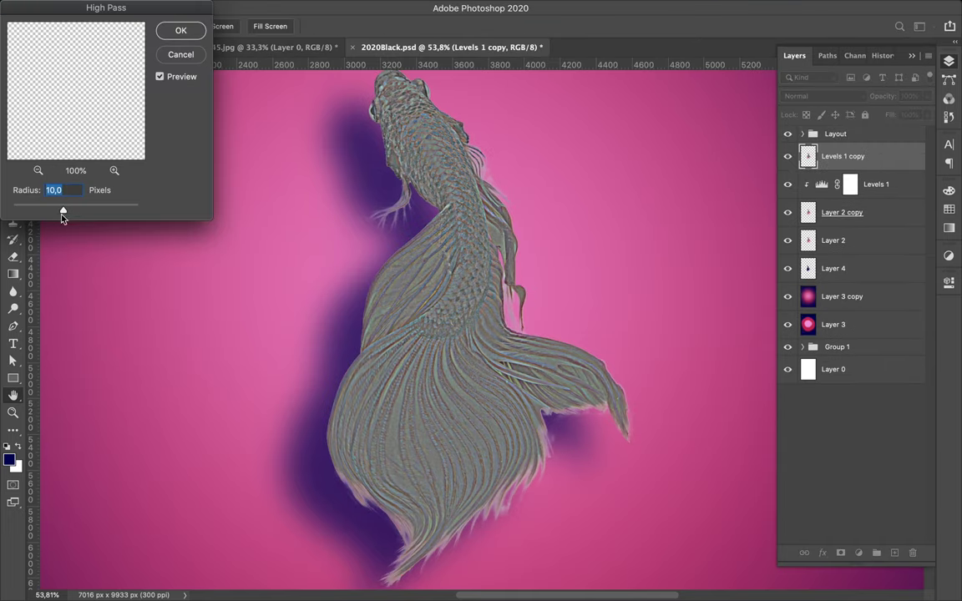
drag(76, 213, 58, 208)
click(181, 30)
- Blend the sharpening layer in Overlay at 10% fill, then reselect Layer 2 copy
click(822, 96)
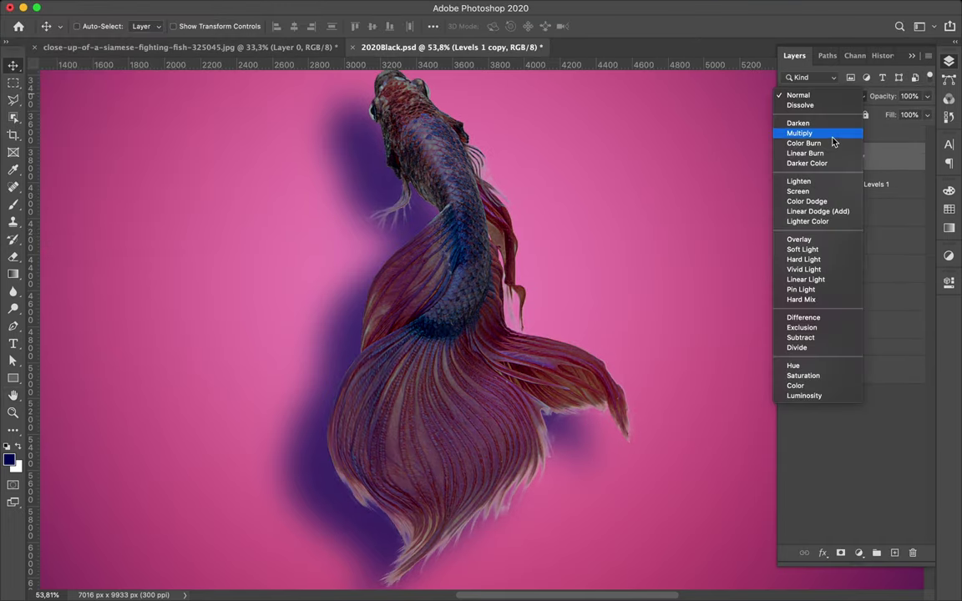
click(819, 241)
click(927, 114)
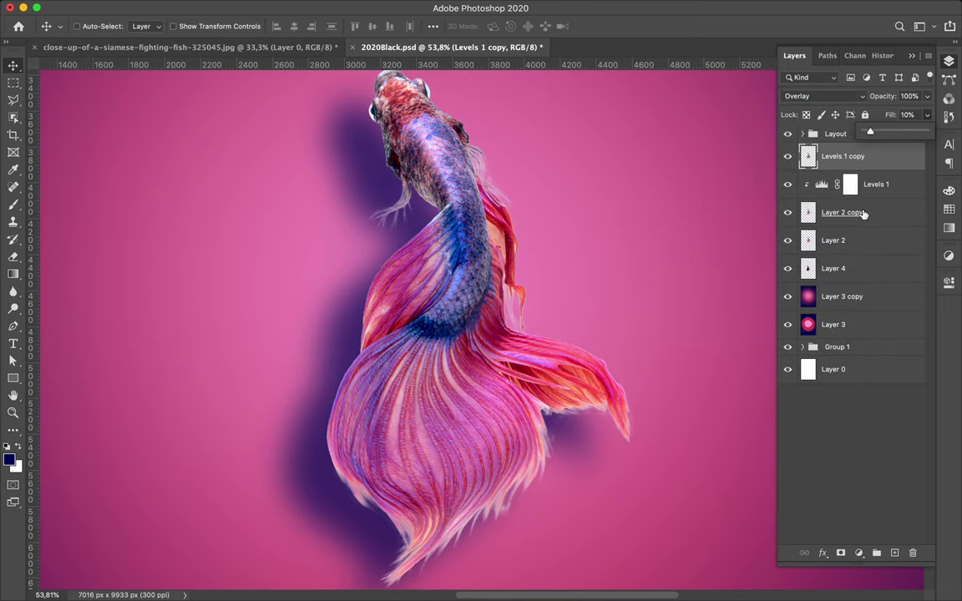
click(870, 213)
scroll(589, 468, up, 5)
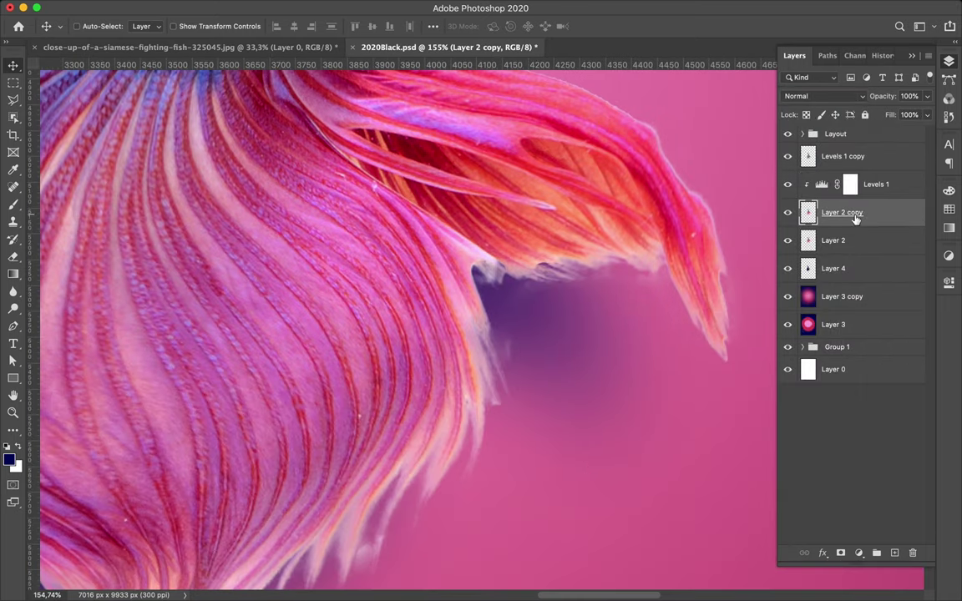
- Select the fish Layer 2 and set up a 15 px Eraser
click(865, 240)
key(e)
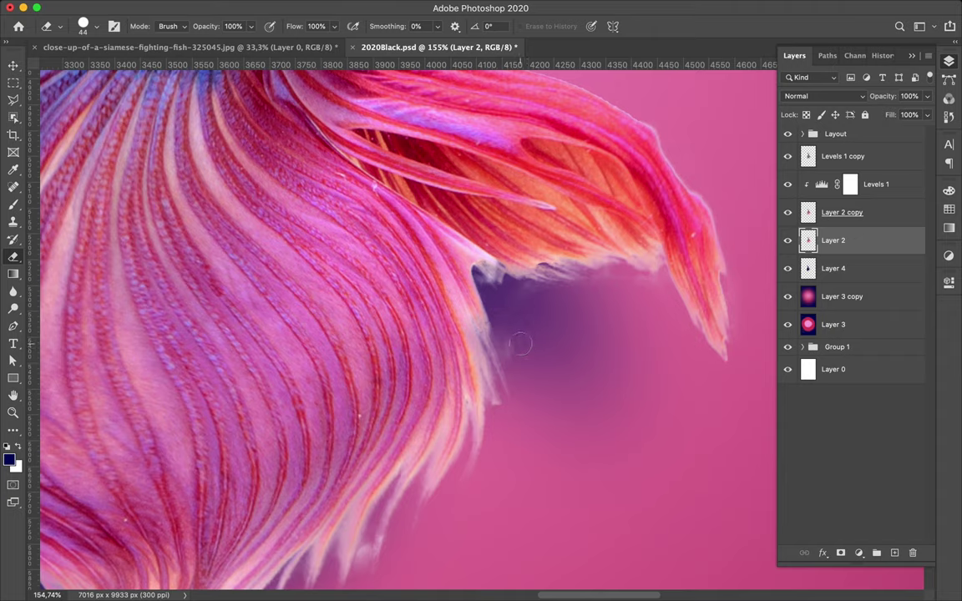
scroll(507, 343, down, 5)
right_click(387, 375)
drag(470, 405, 465, 405)
key(Return)
right_click(386, 342)
key(Return)
scroll(386, 352, up, 3)
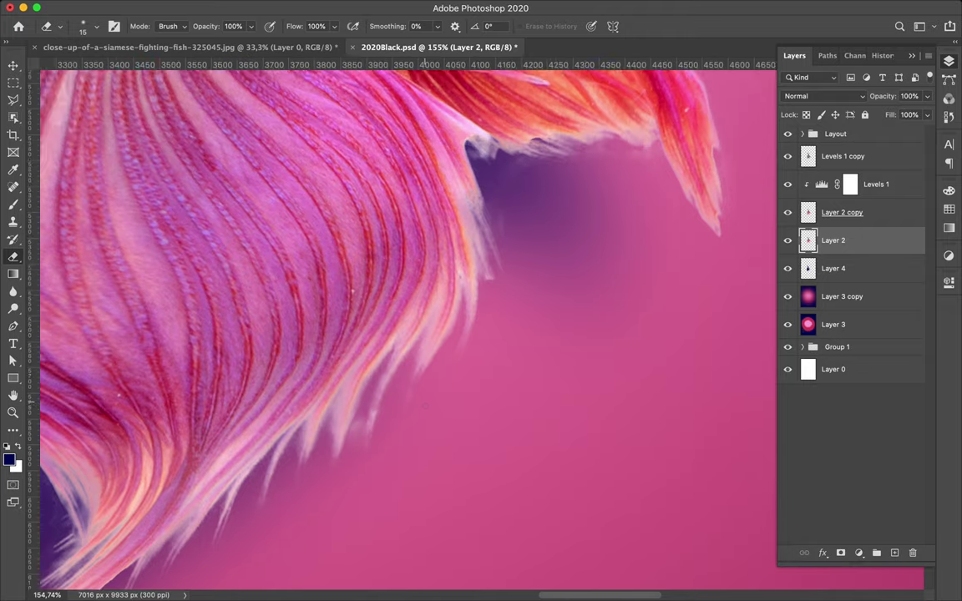
scroll(482, 248, up, 2)
- Hide Levels 1 copy, Levels 1 and Layer 2 copy, then enlarge the eraser to 43 px
drag(787, 156, 788, 212)
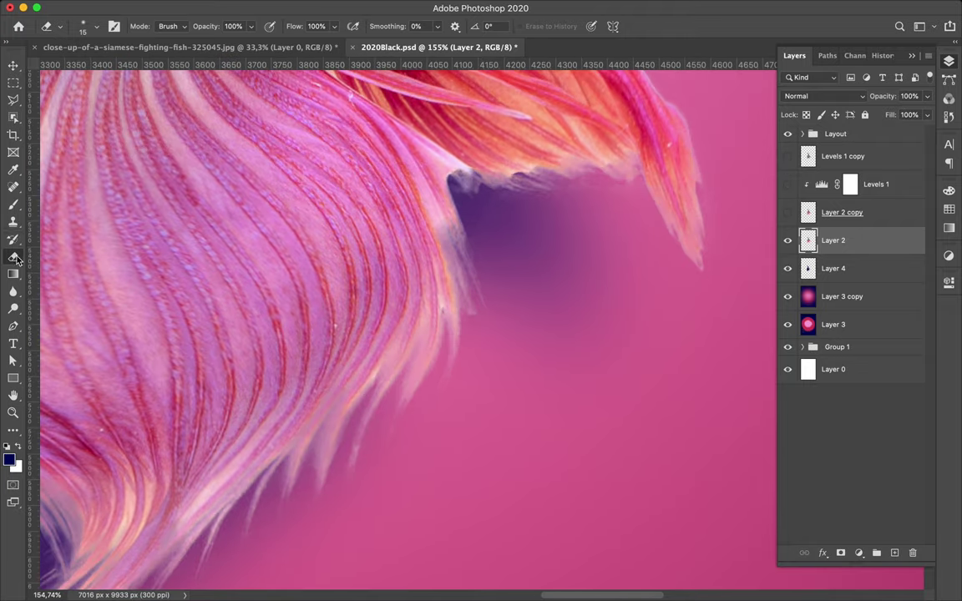
click(13, 205)
click(97, 26)
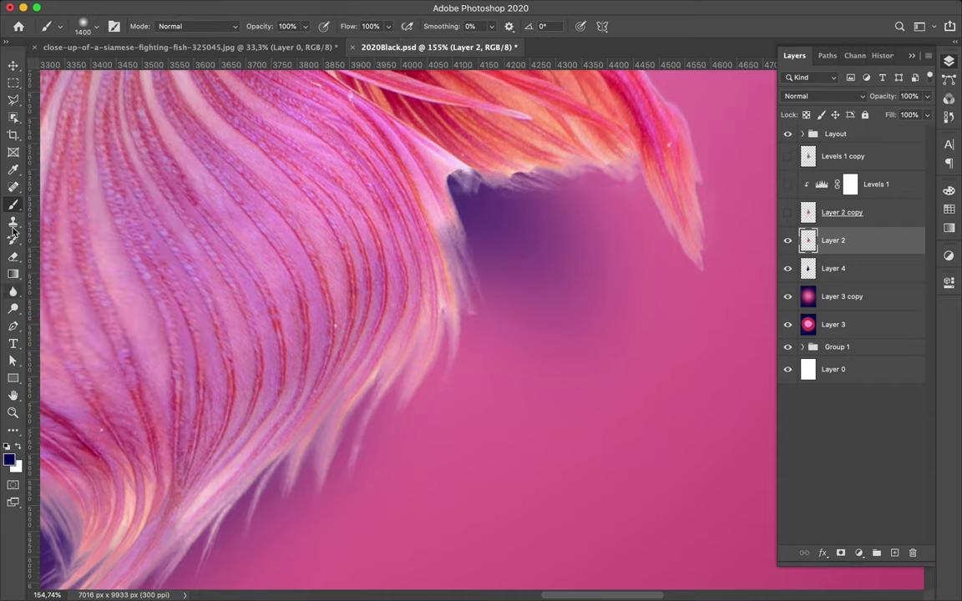
click(13, 256)
click(97, 27)
drag(86, 70, 90, 70)
click(138, 15)
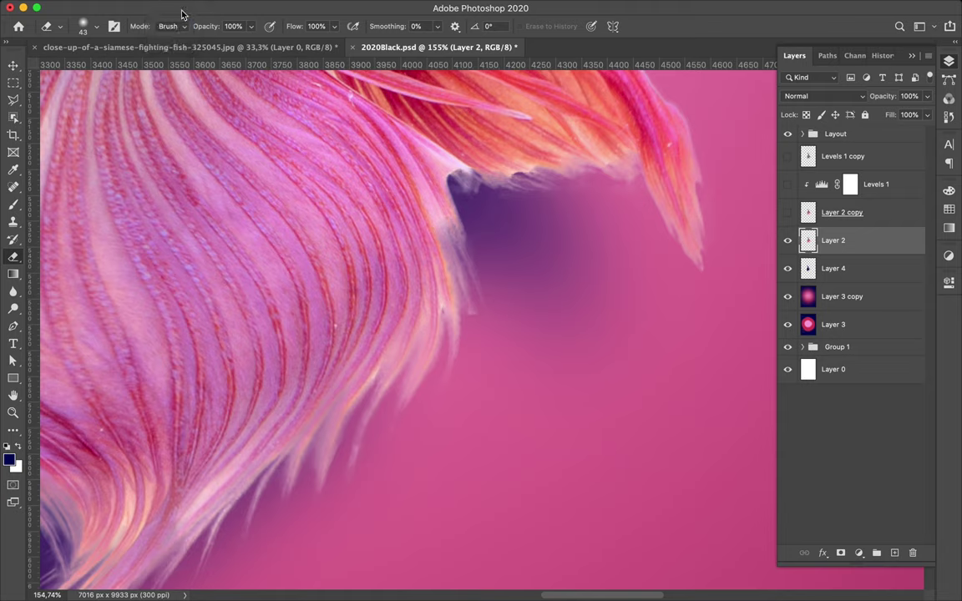
click(99, 28)
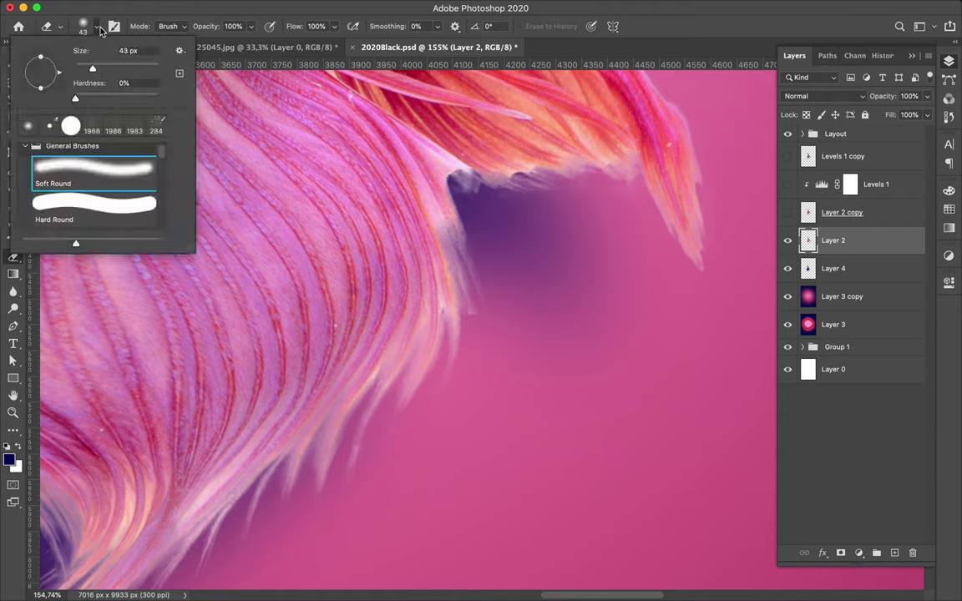
click(139, 14)
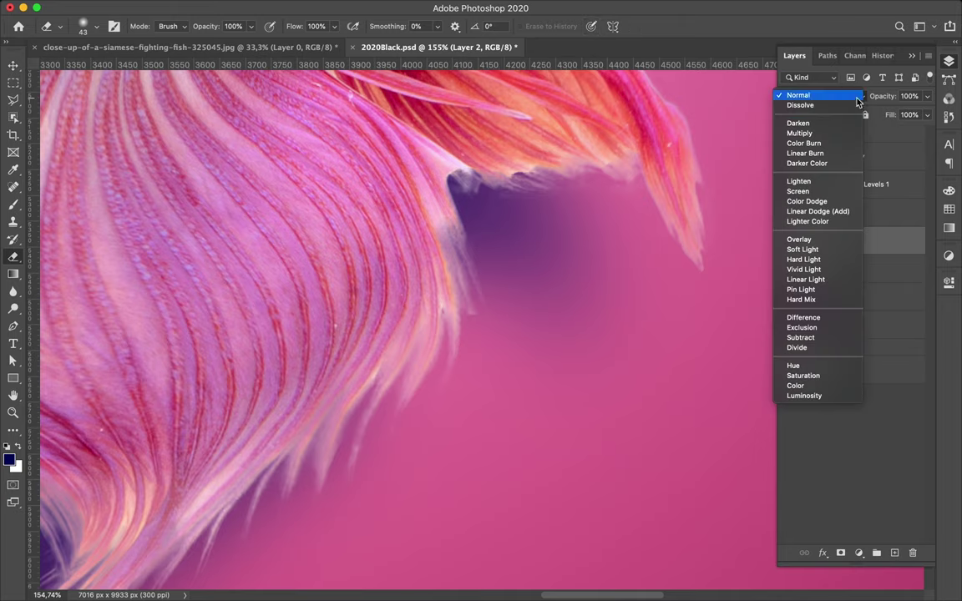
- Pan over the fish's body and scales, then fit the whole poster in view
scroll(491, 197, down, 5)
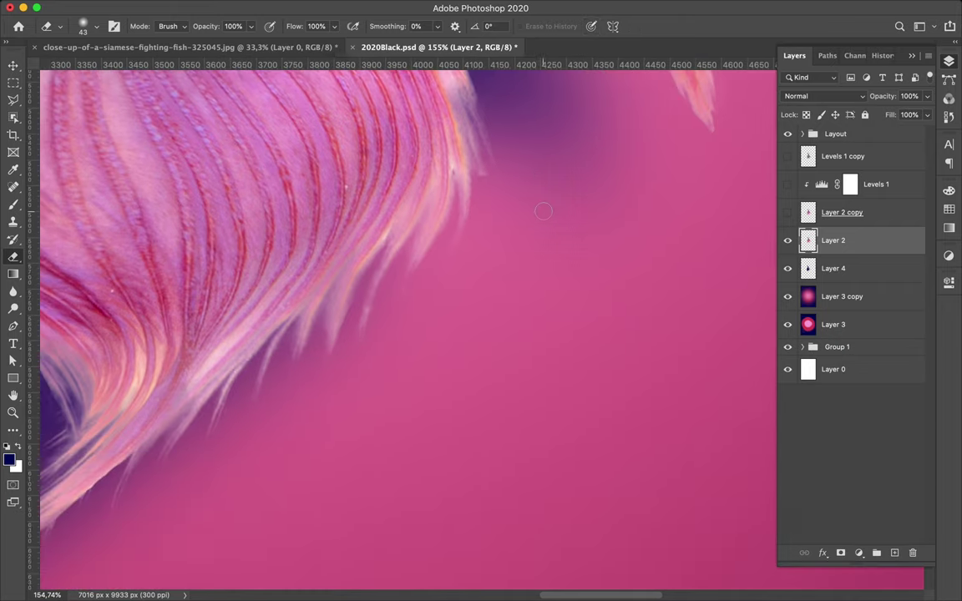
scroll(492, 198, left, 5)
scroll(501, 167, up, 5)
scroll(525, 113, up, 3)
drag(524, 112, 641, 271)
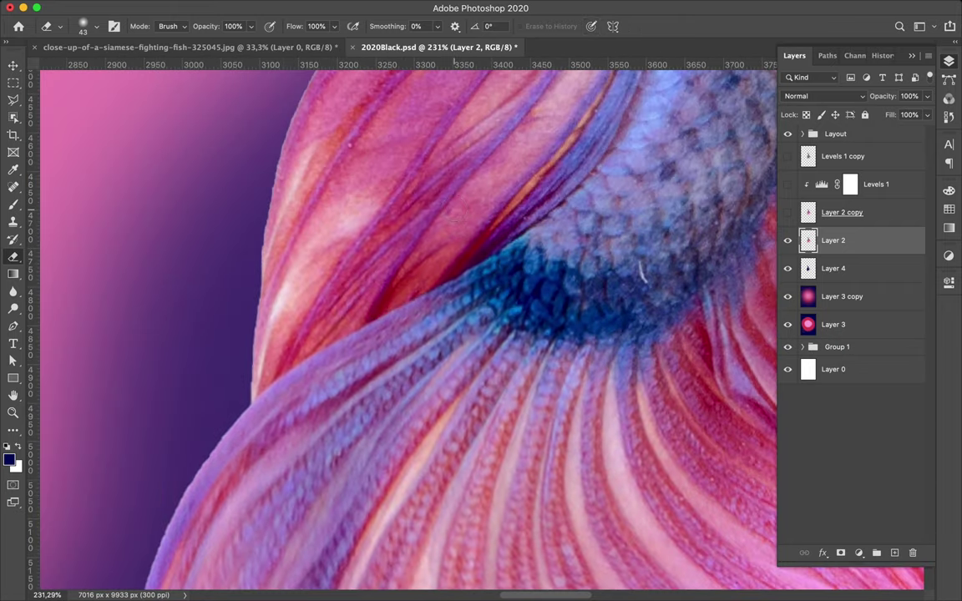
key(ctrl+0)
- Alt-drag a copy of Layer 4 over the fish and blend it in Overlay at 49% fill
key(v)
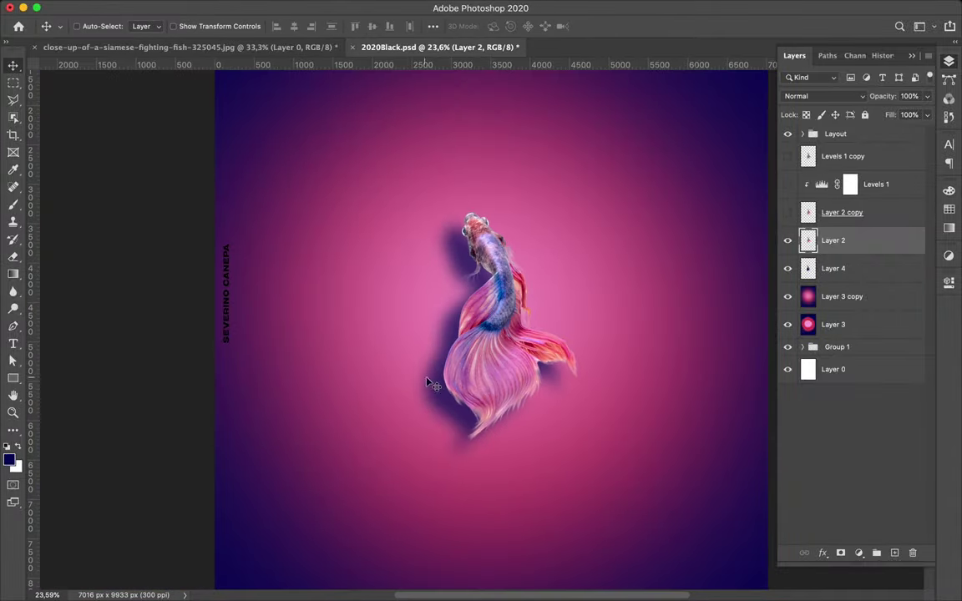
drag(834, 268, 847, 227)
drag(462, 303, 512, 331)
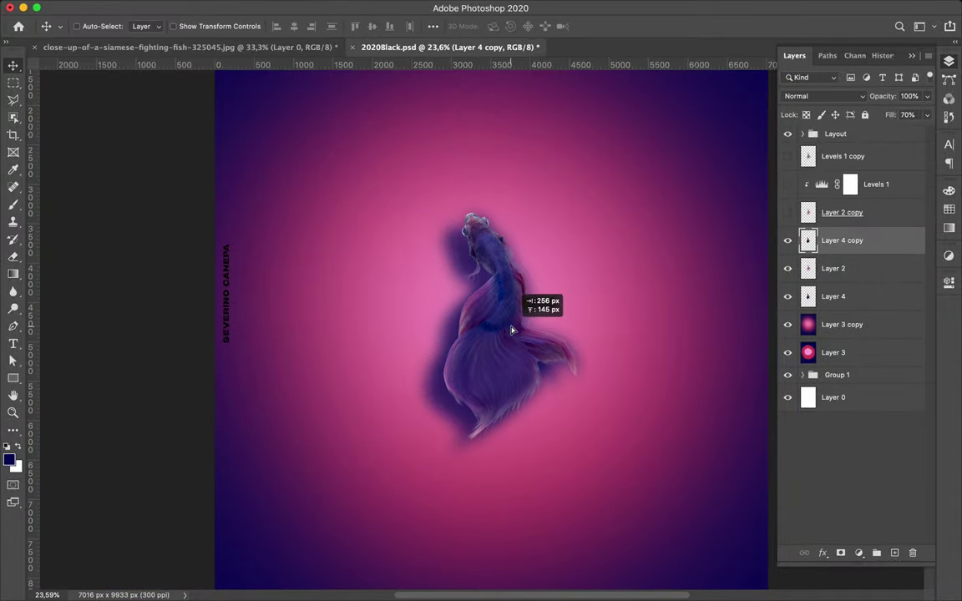
click(822, 96)
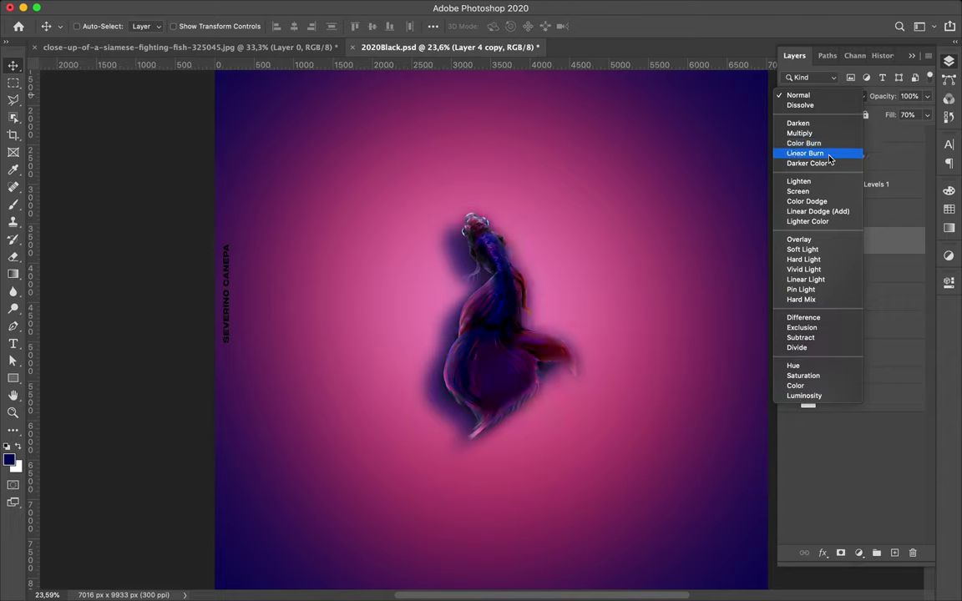
click(800, 239)
scroll(485, 334, up, 3)
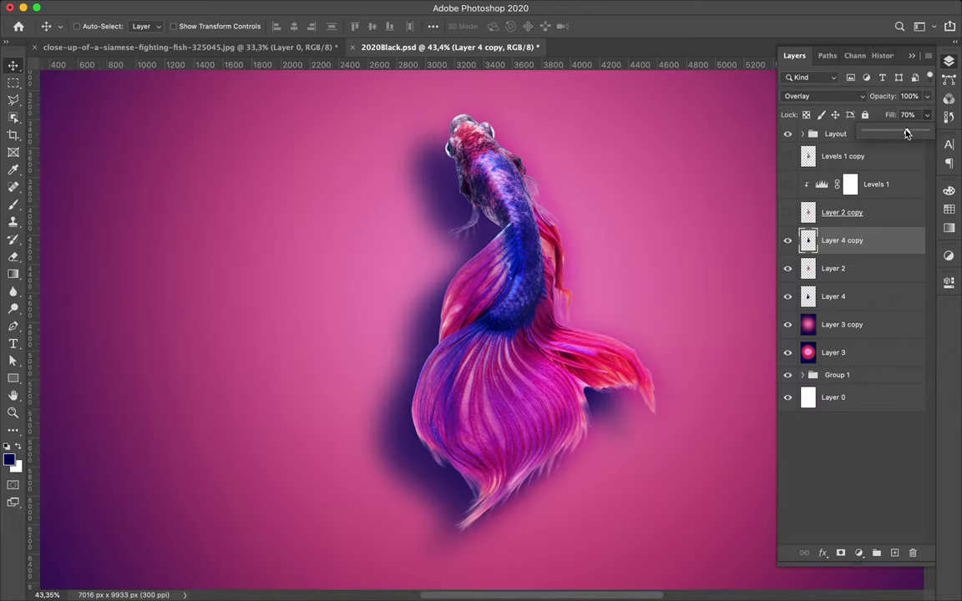
drag(907, 134, 895, 134)
- Set the Eraser to 3 px, select Layer 2, and reopen the eraser size settings
scroll(600, 315, up, 5)
scroll(608, 388, up, 5)
key(e)
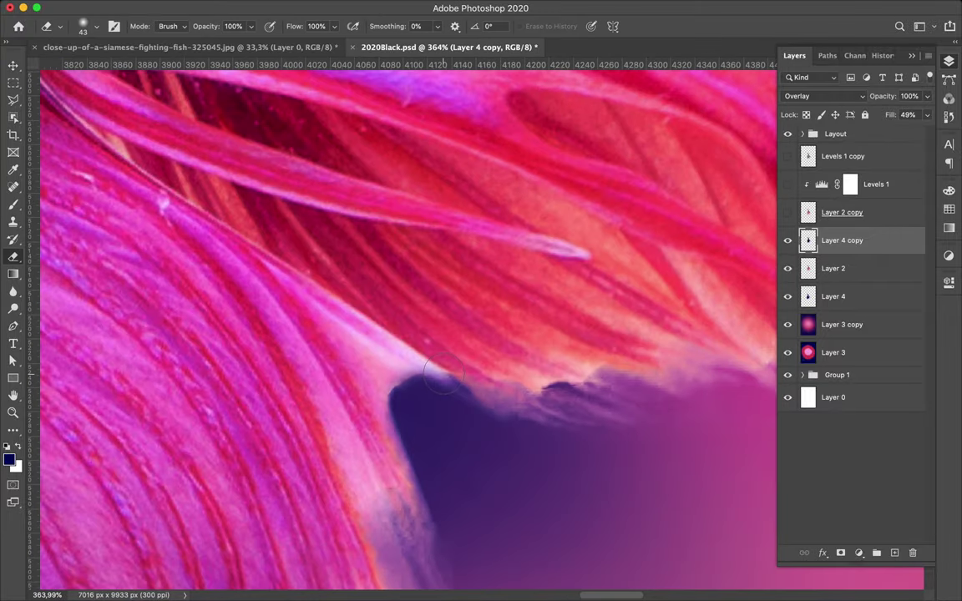
right_click(544, 471)
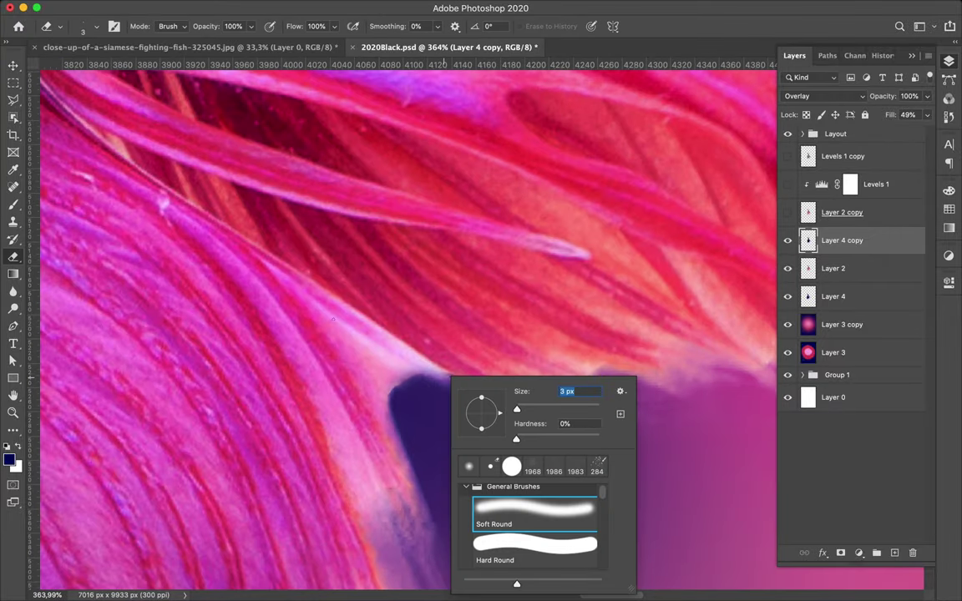
key(Return)
click(835, 268)
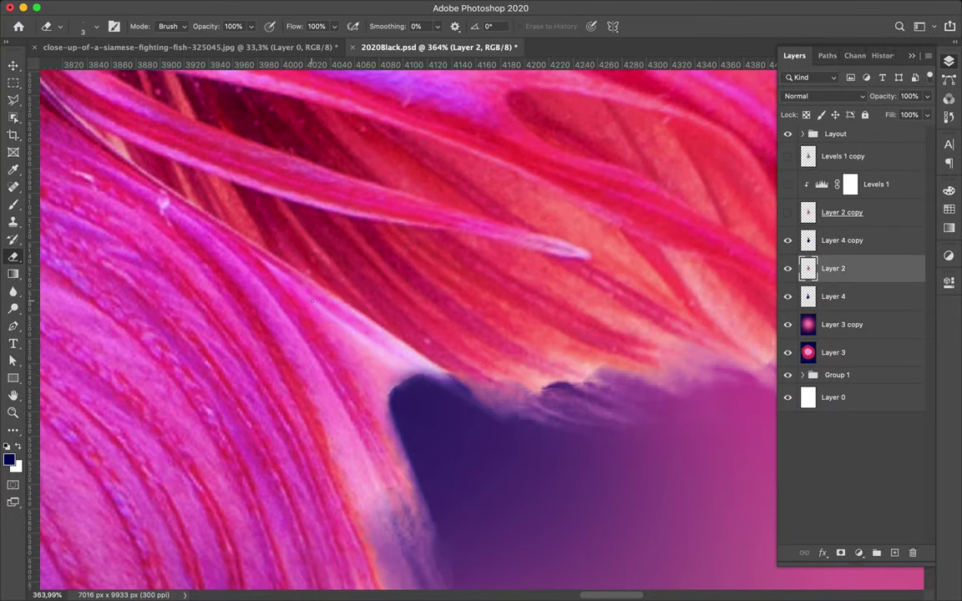
scroll(454, 393, down, 8)
scroll(507, 389, down, 1)
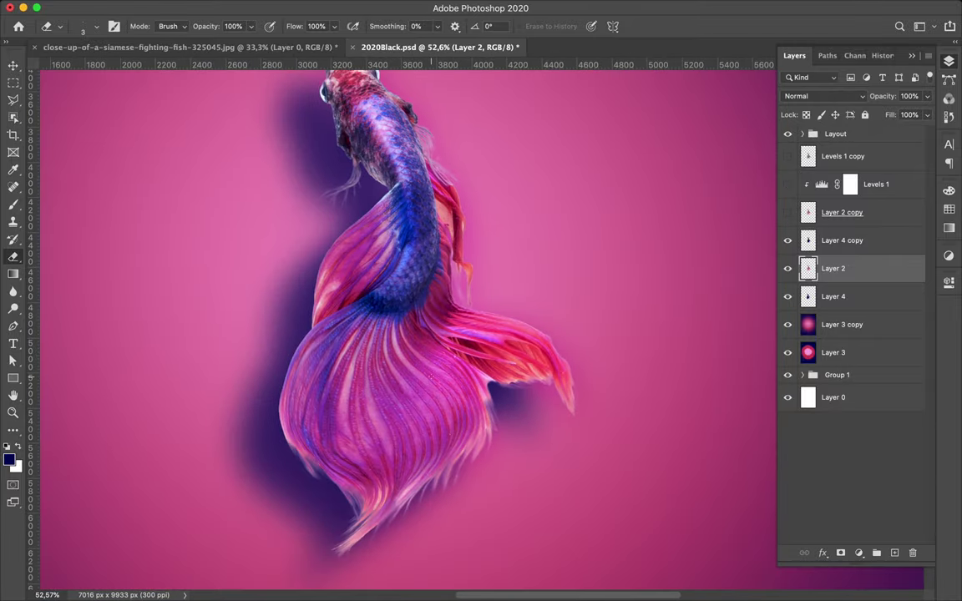
scroll(507, 388, up, 8)
right_click(526, 407)
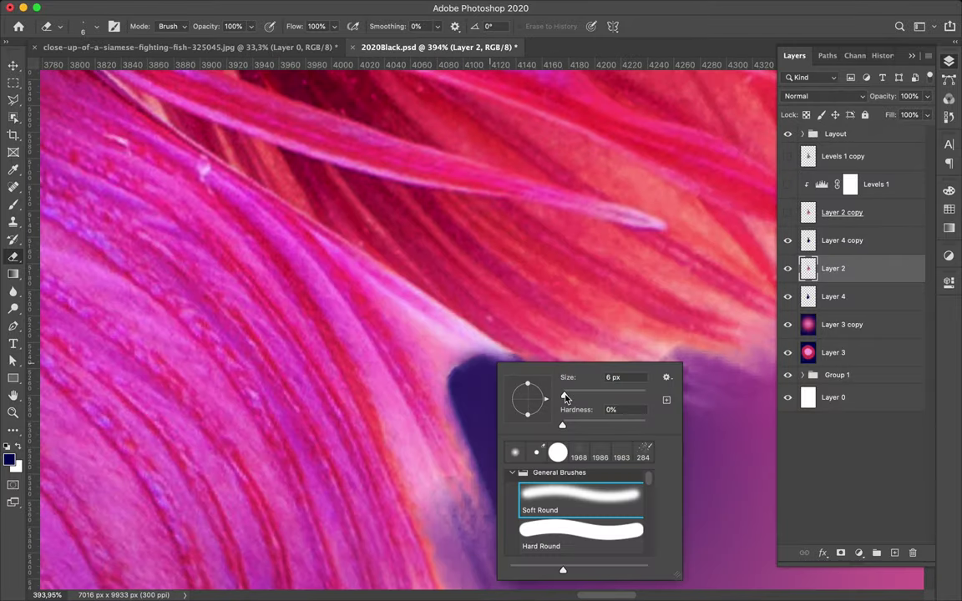
- Set the eraser to 4 px at 38% opacity and erase the fin edge above the shadow
drag(566, 397, 563, 398)
click(249, 28)
drag(349, 246, 498, 346)
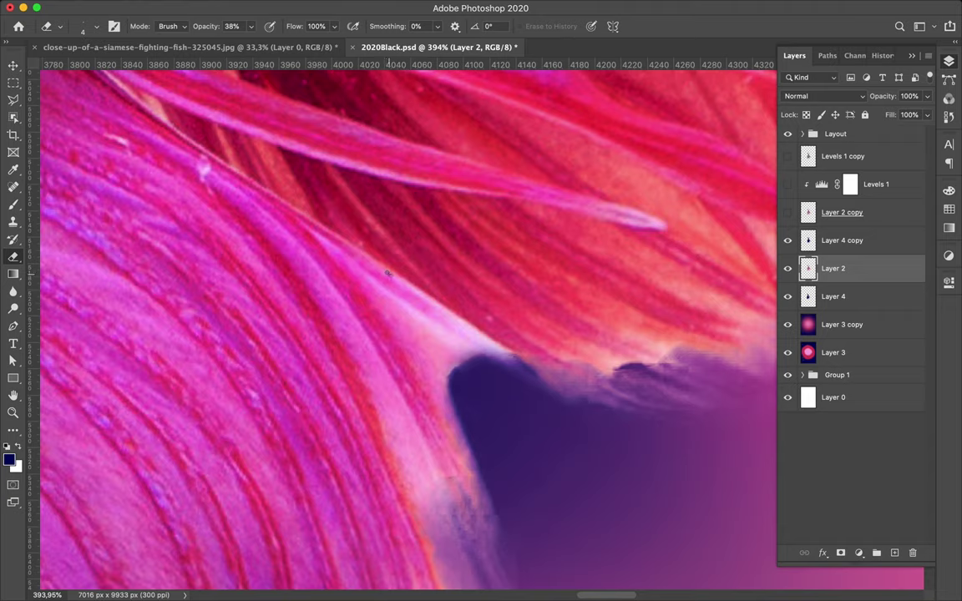
scroll(535, 371, down, 5)
scroll(534, 371, down, 5)
scroll(535, 372, down, 2)
scroll(535, 372, up, 6)
scroll(491, 77, up, 6)
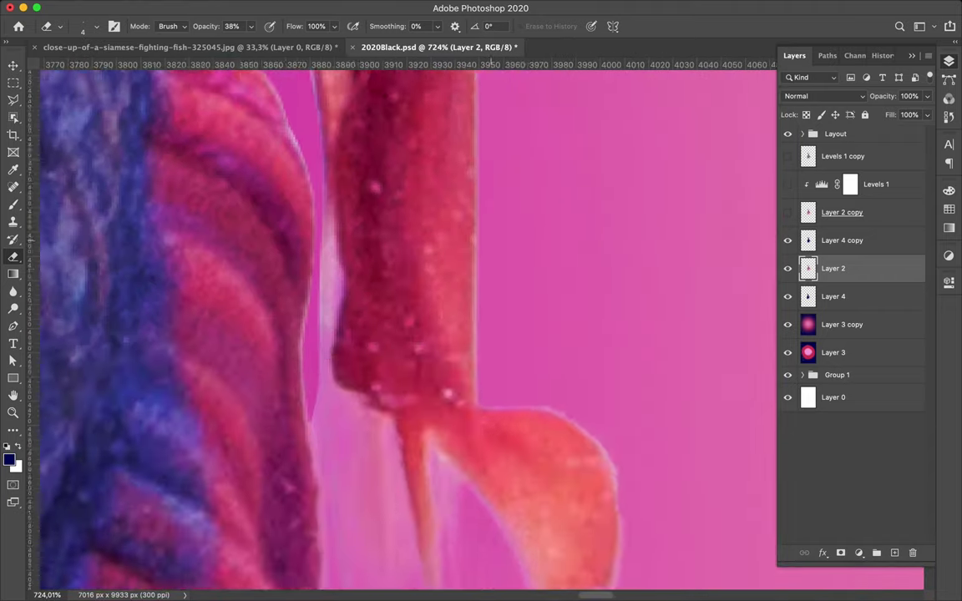
scroll(491, 77, up, 1)
- Return eraser opacity to 100% and erase stray pixels along the fin's left edge
key(0)
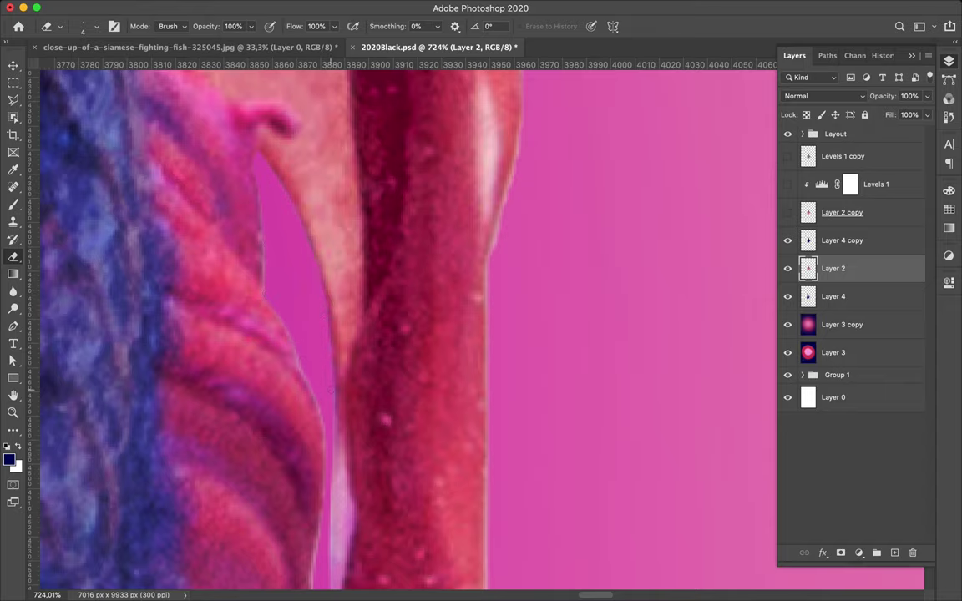
scroll(330, 392, down, 5)
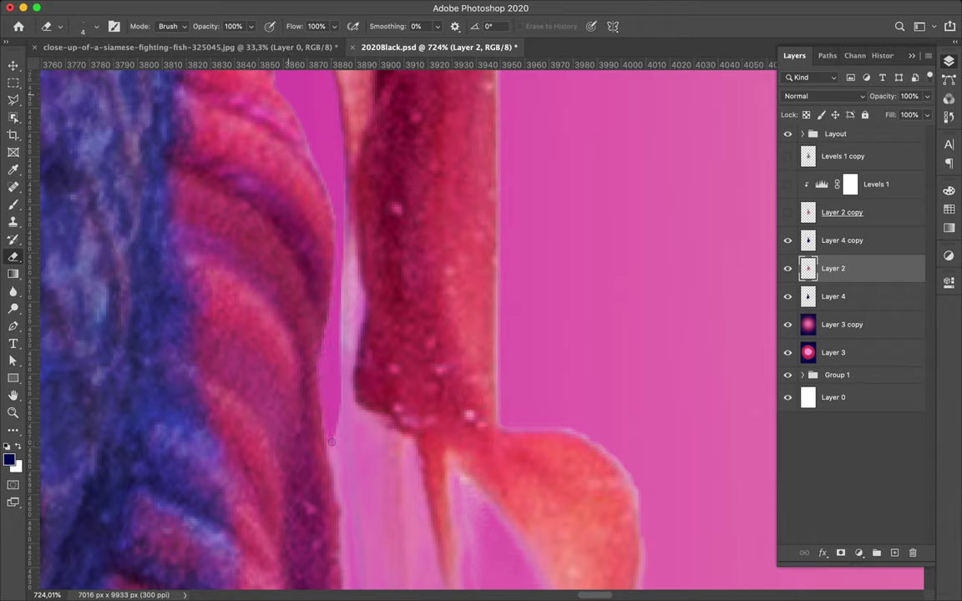
drag(344, 251, 337, 465)
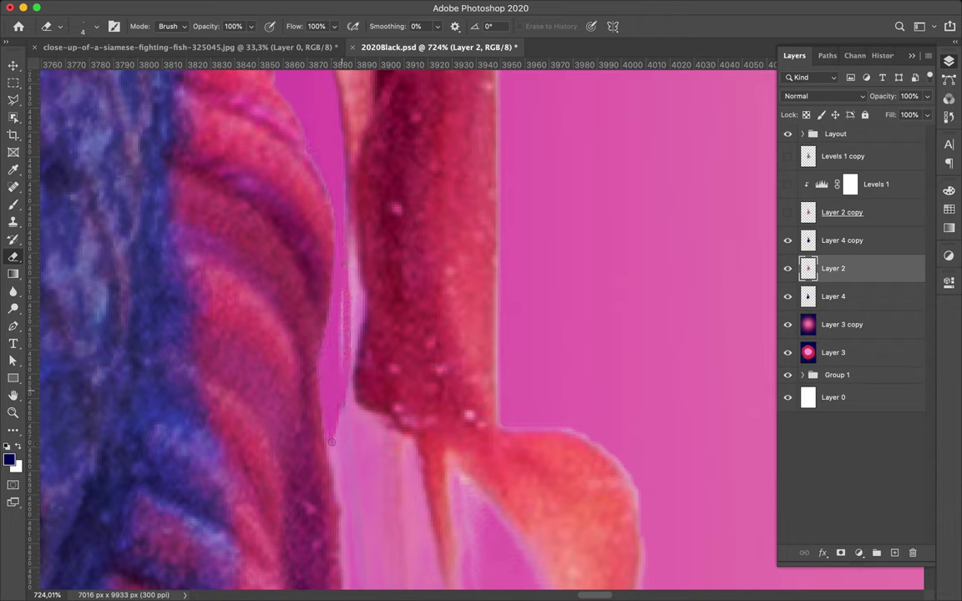
drag(351, 265, 347, 352)
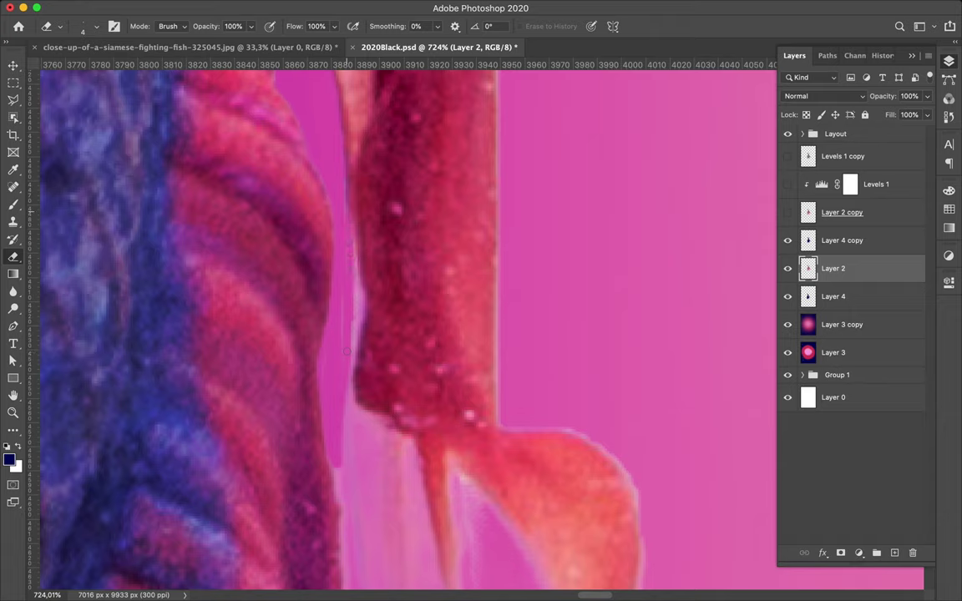
drag(350, 327, 358, 289)
- Erase a thin sliver of fin where it meets the purple shadow
scroll(356, 300, down, 5)
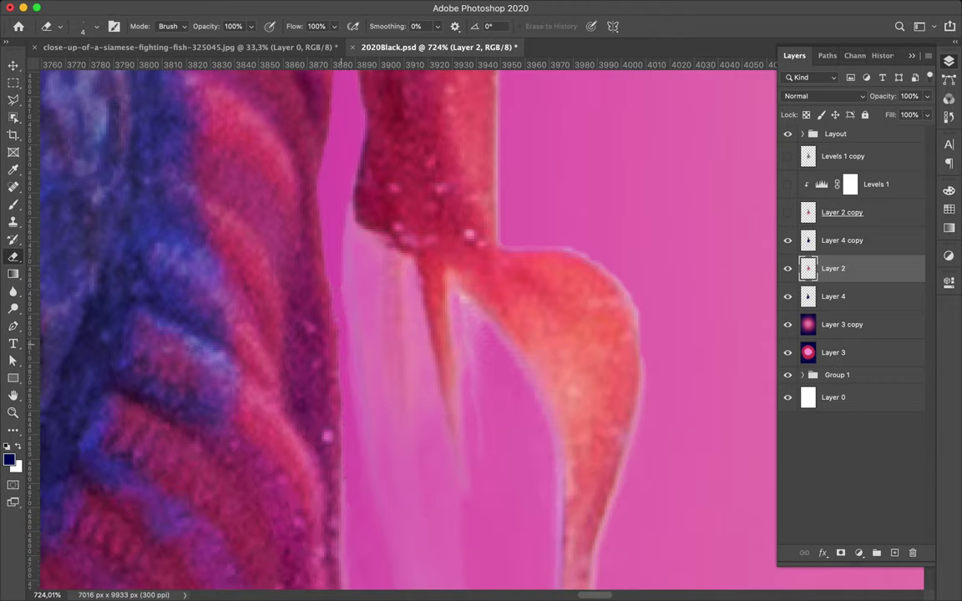
scroll(343, 334, down, 8)
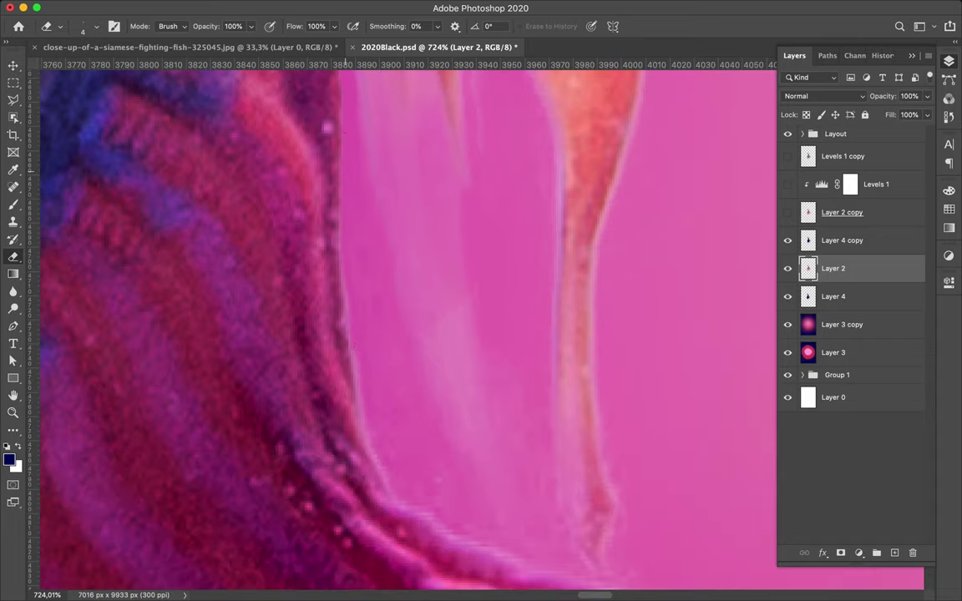
scroll(365, 334, down, 5)
scroll(365, 334, down, 5)
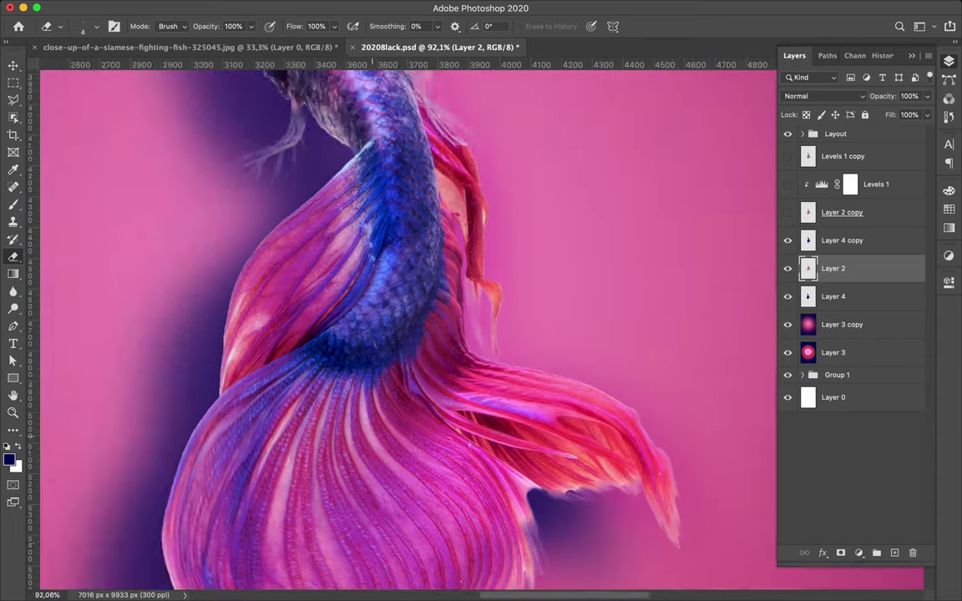
scroll(269, 397, up, 8)
drag(269, 396, 338, 418)
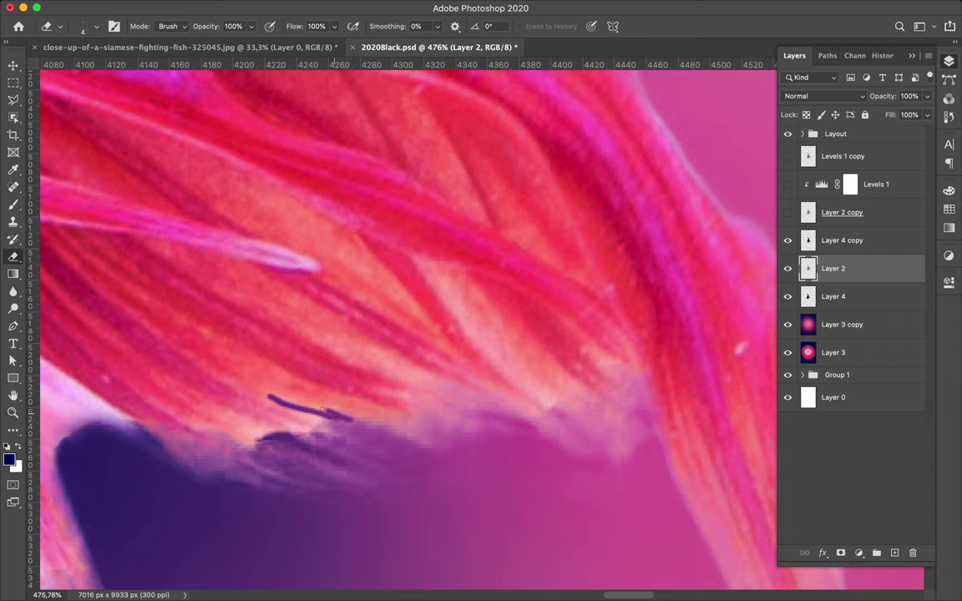
scroll(396, 333, down, 3)
scroll(395, 333, down, 4)
click(167, 7)
click(367, 251)
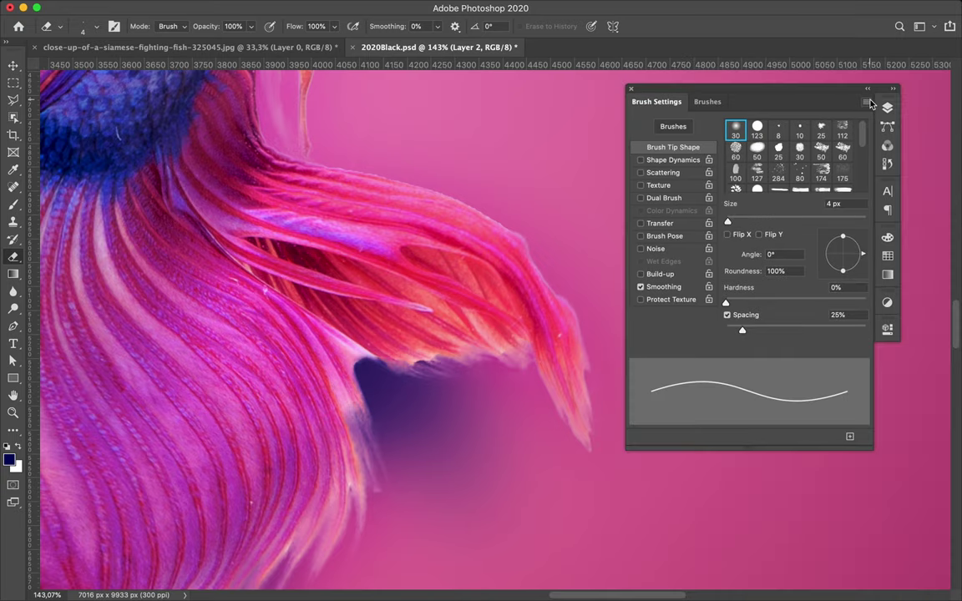
- Collapse Brush Settings and dock every floating panel group back along the right edge
drag(870, 102, 642, 98)
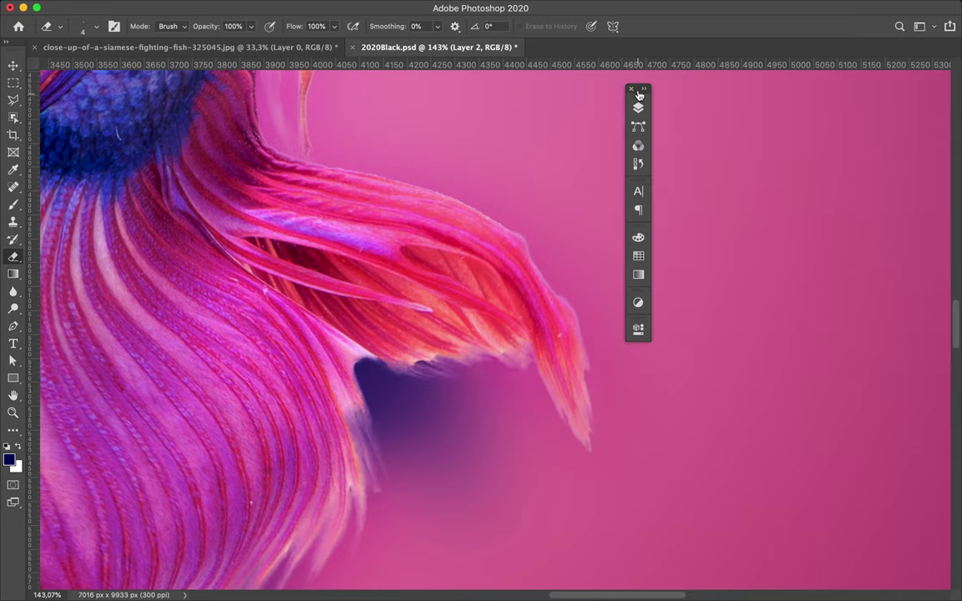
drag(638, 96, 647, 98)
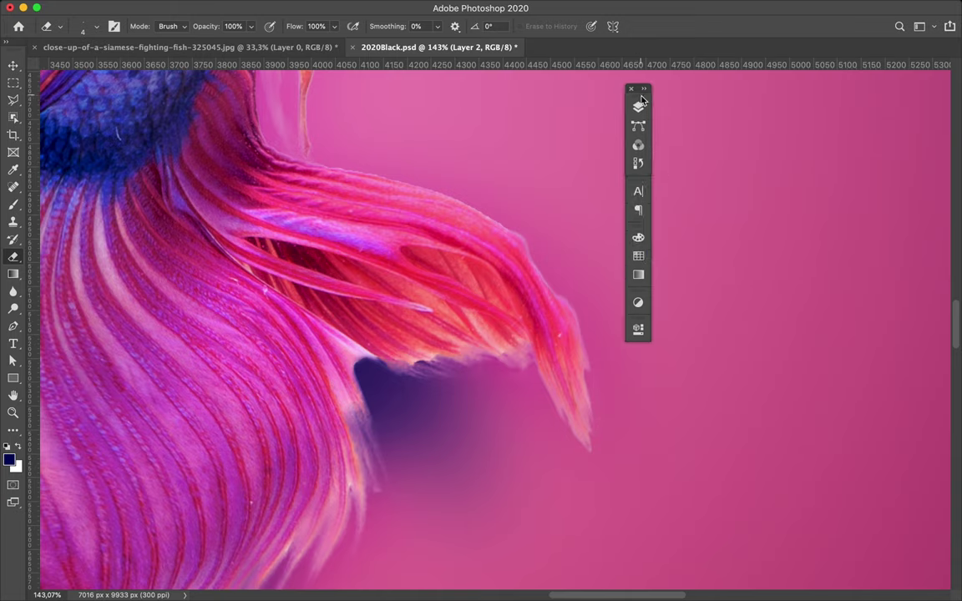
drag(647, 98, 944, 37)
drag(638, 117, 949, 151)
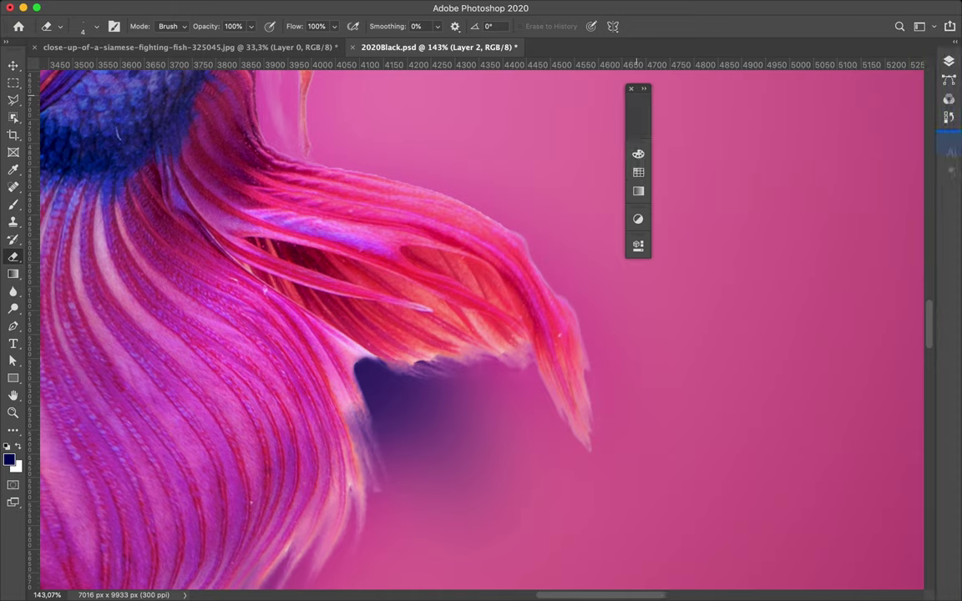
drag(638, 171, 948, 204)
drag(638, 134, 948, 255)
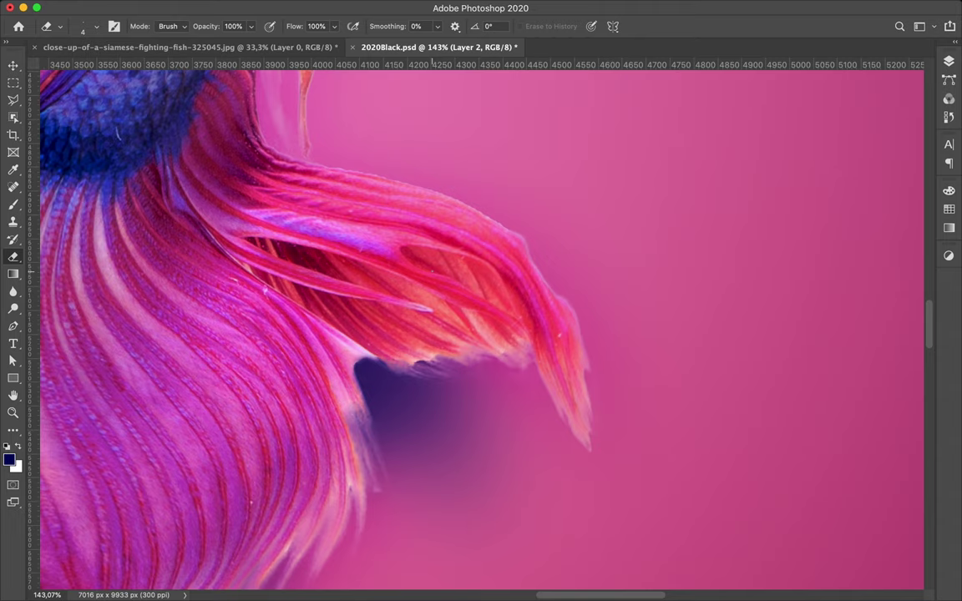
- Open Selective Color on the Whites range, then bring the Layers panel back into view
click(105, 7)
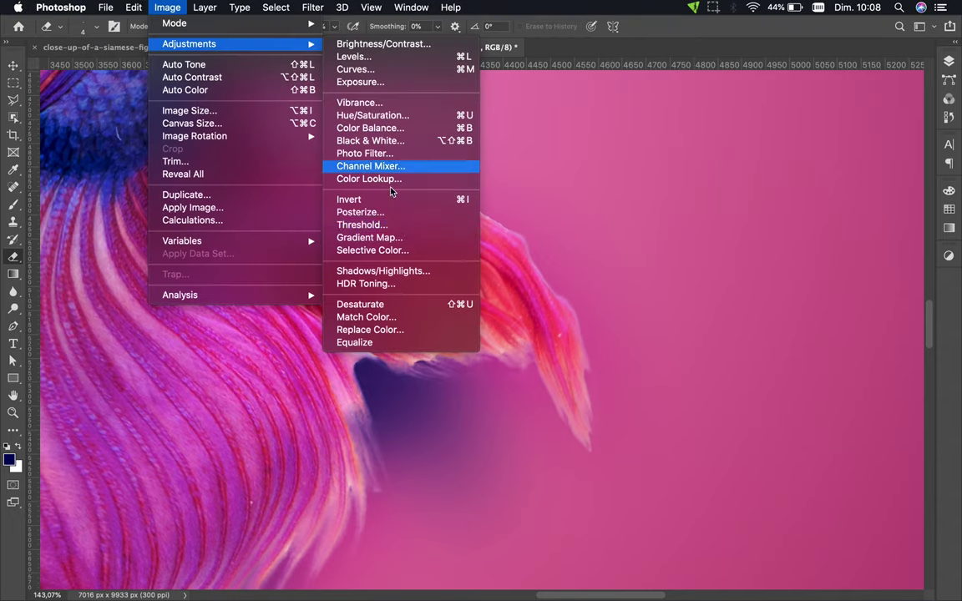
click(368, 283)
click(317, 57)
click(284, 136)
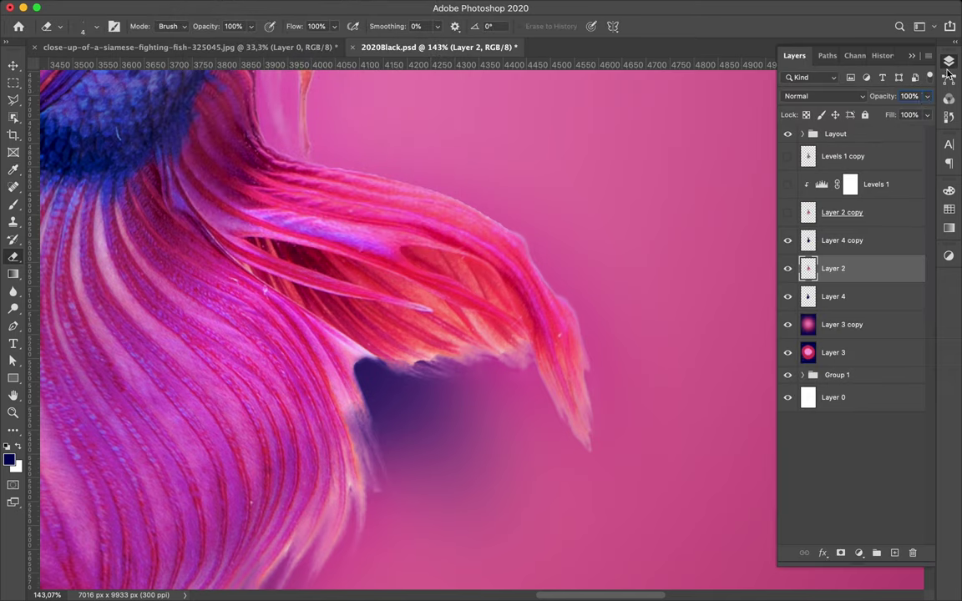
click(790, 249)
click(204, 7)
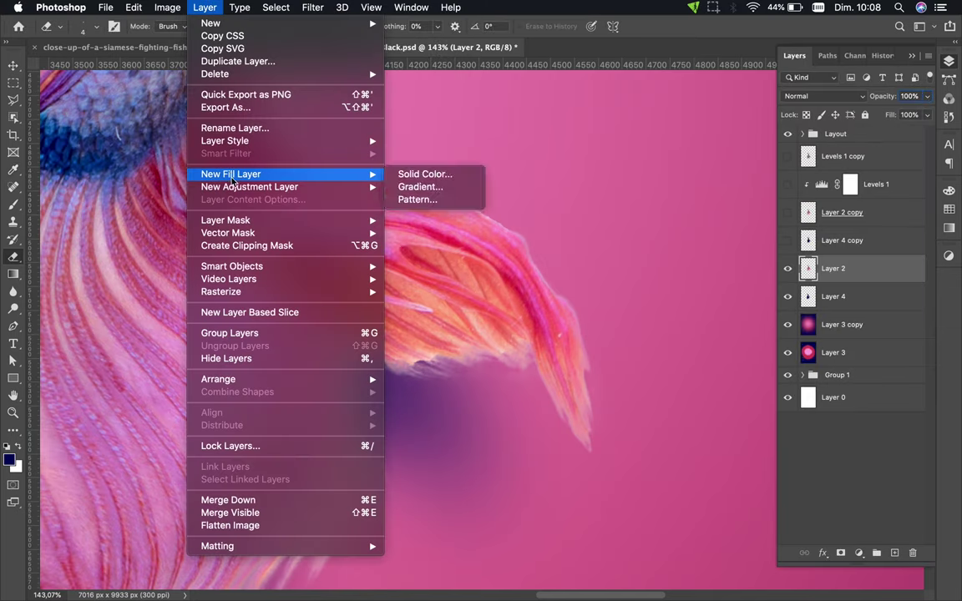
- Apply Selective Color with Whites pushed to Cyan +35 on the fish
click(367, 245)
click(298, 57)
click(279, 127)
mouse_move(278, 93)
mouse_down()
mouse_move(305, 94)
mouse_move(345, 125)
mouse_up()
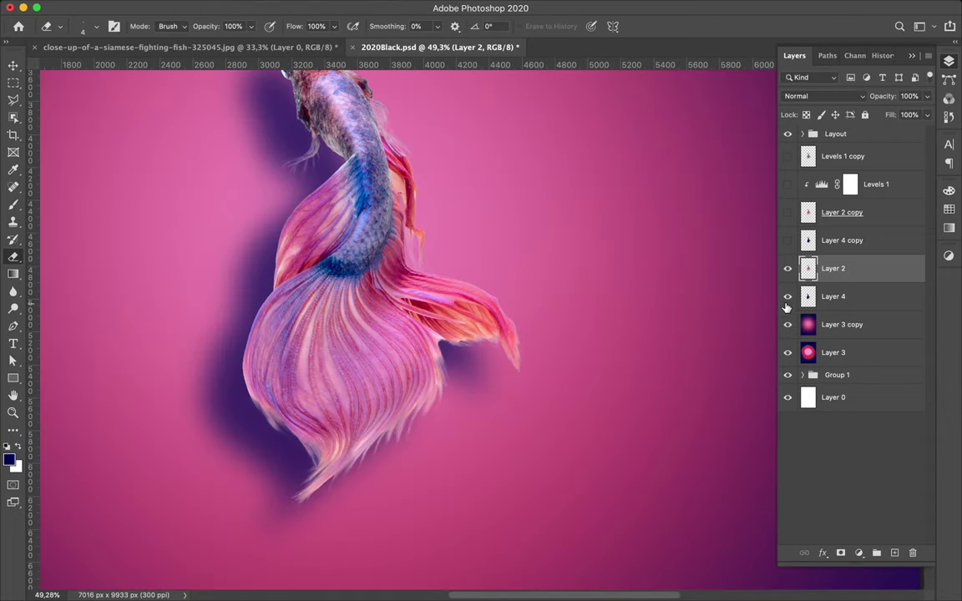
- Hide the purple shadow Layer 4 and duplicate Layer 2 as Layer 2 copy 2
click(788, 296)
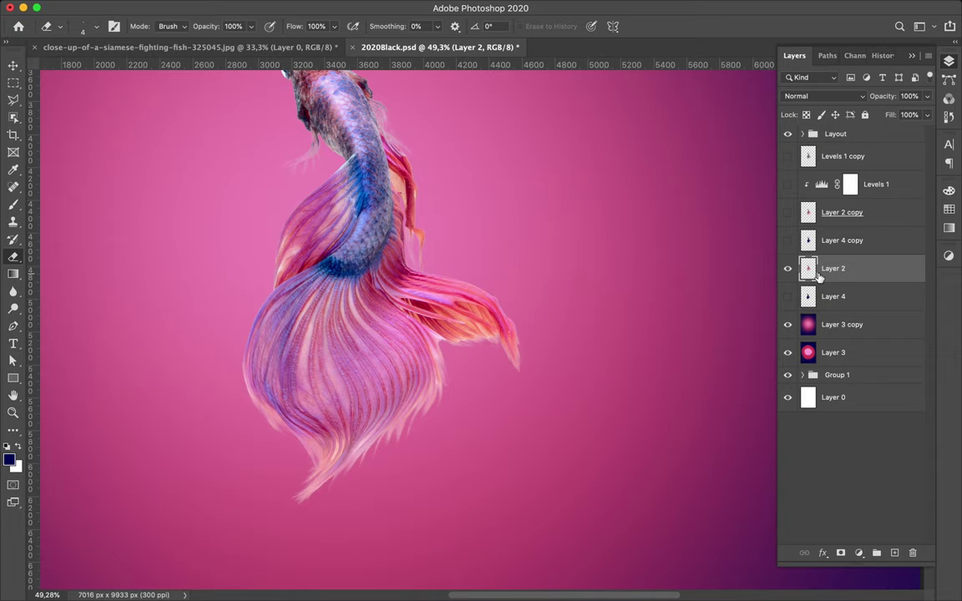
key(ctrl+j)
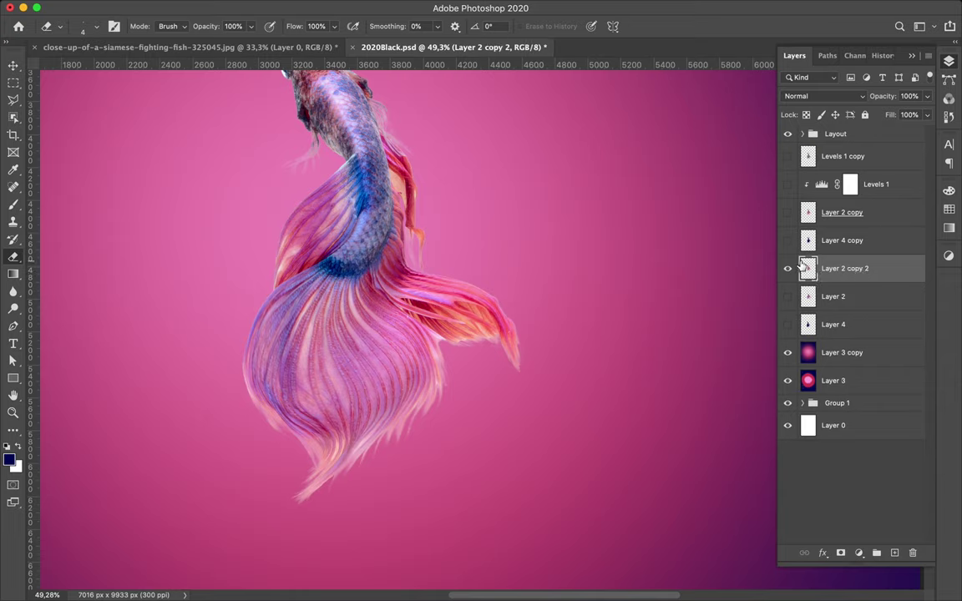
click(7, 122)
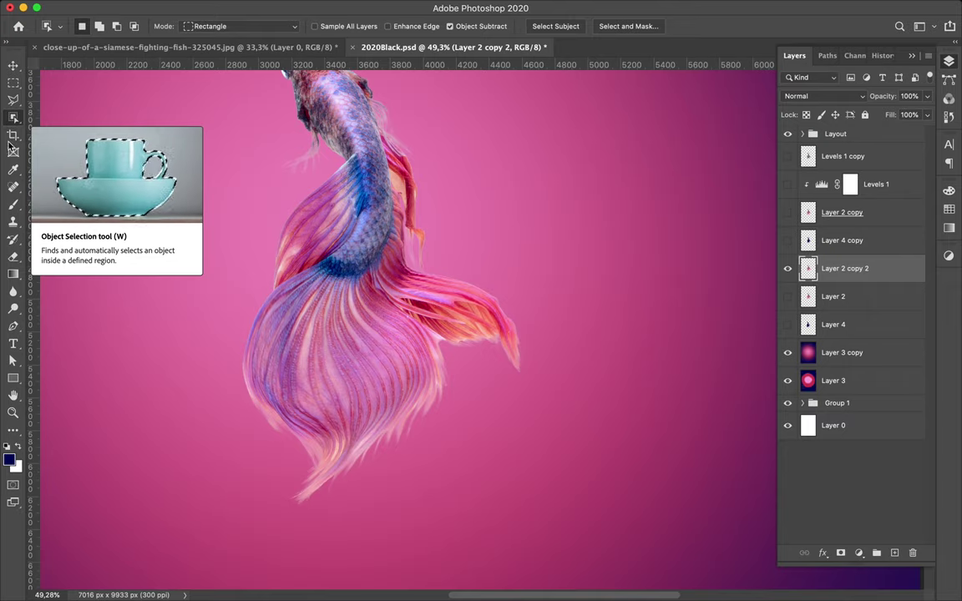
- Select the fish with Object Selection, open Select and Mask, exit, then reopen it
click(11, 70)
key(w)
key(super+alt+r)
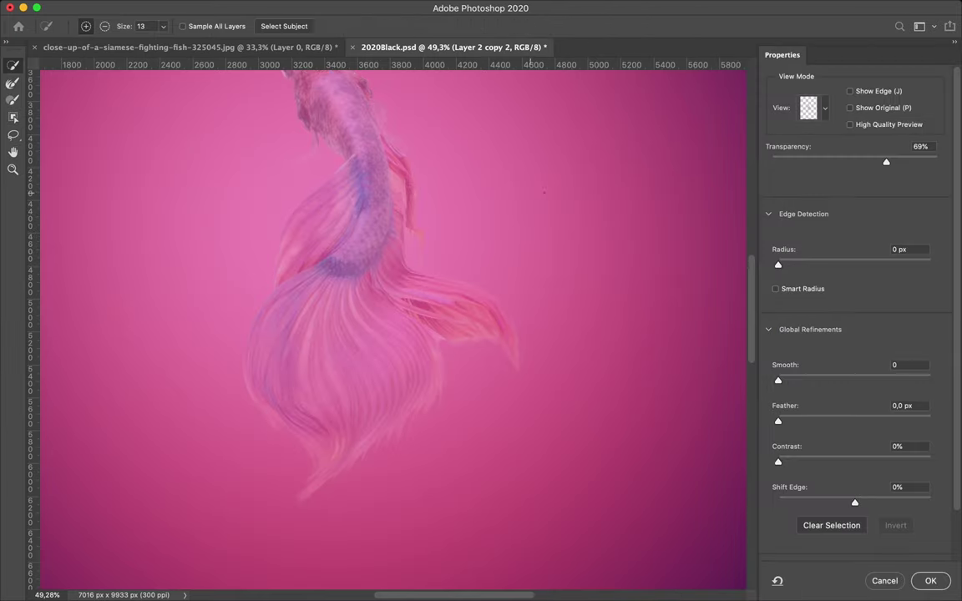
click(817, 107)
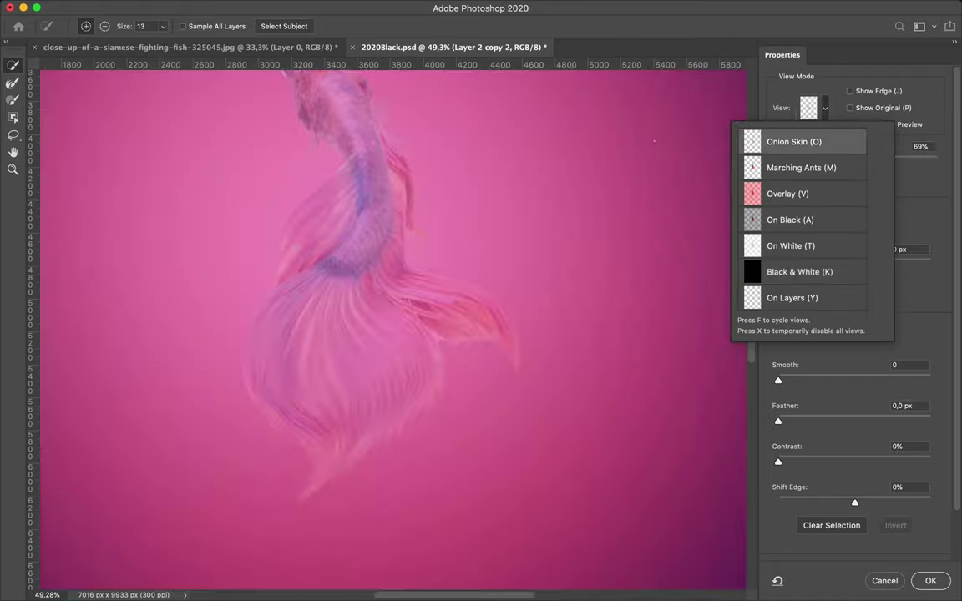
key(Escape)
key(Escape)
click(628, 26)
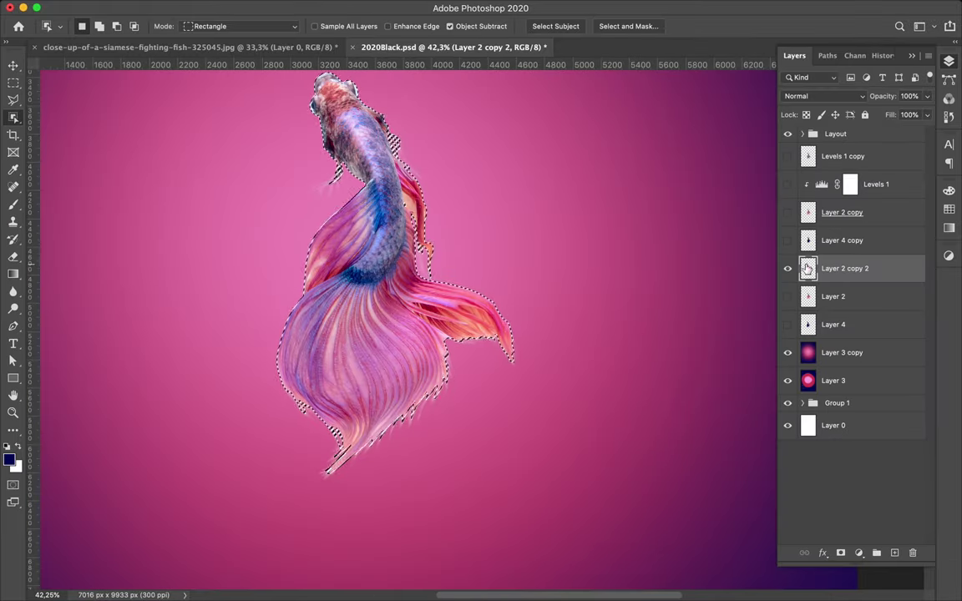
- Set the Select and Mask preview to 100% transparency in Black & White view
scroll(443, 281, up, 3)
scroll(443, 281, up, 5)
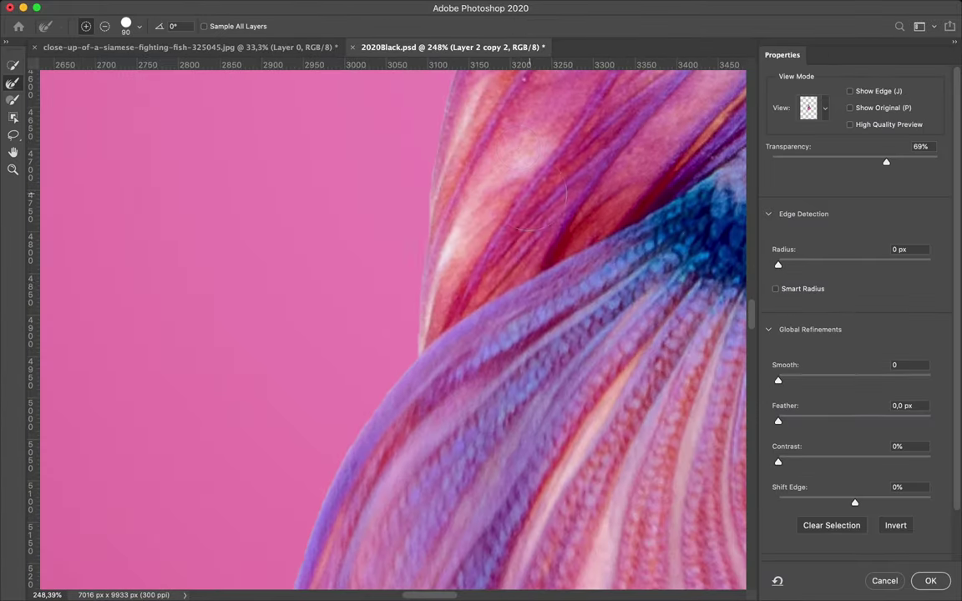
scroll(443, 280, down, 1)
scroll(442, 281, down, 2)
scroll(446, 281, right, 5)
scroll(446, 281, right, 5)
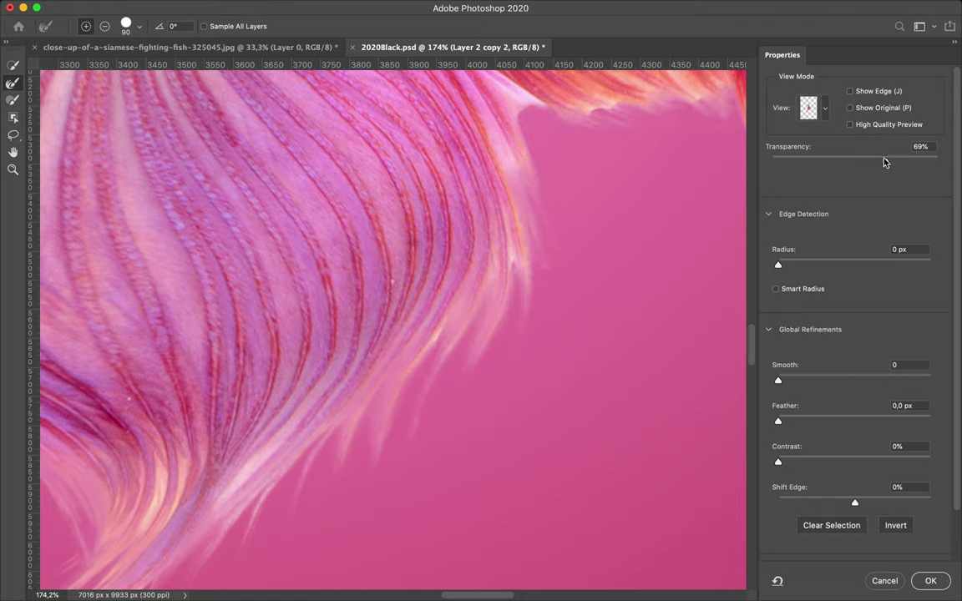
drag(886, 163, 947, 166)
click(825, 108)
click(802, 270)
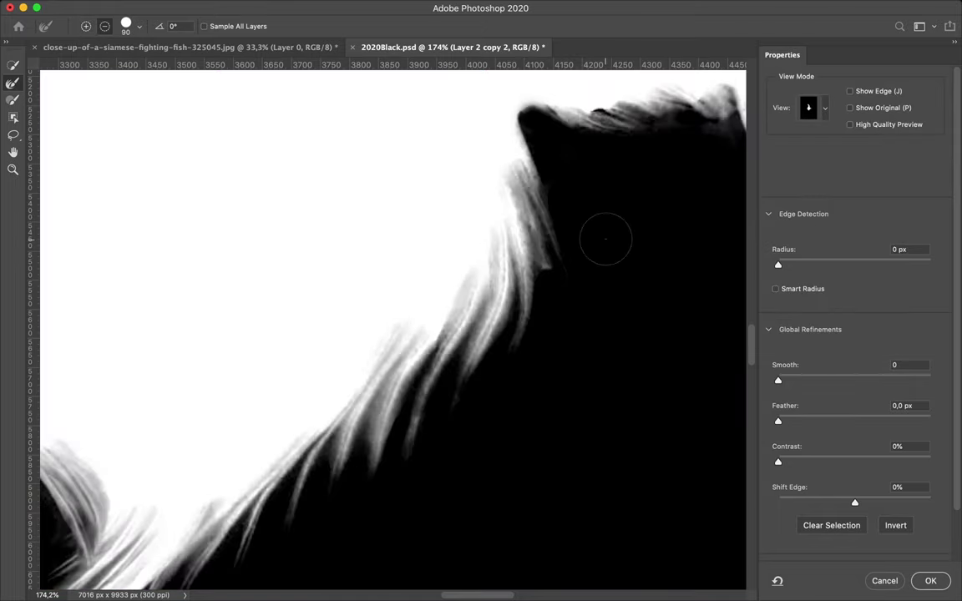
key(v)
scroll(359, 393, down, 1)
key(k)
- Refine the lower fin strands and fin notch with the Refine Edge Brush at 28 px
drag(118, 544, 154, 489)
drag(283, 483, 439, 323)
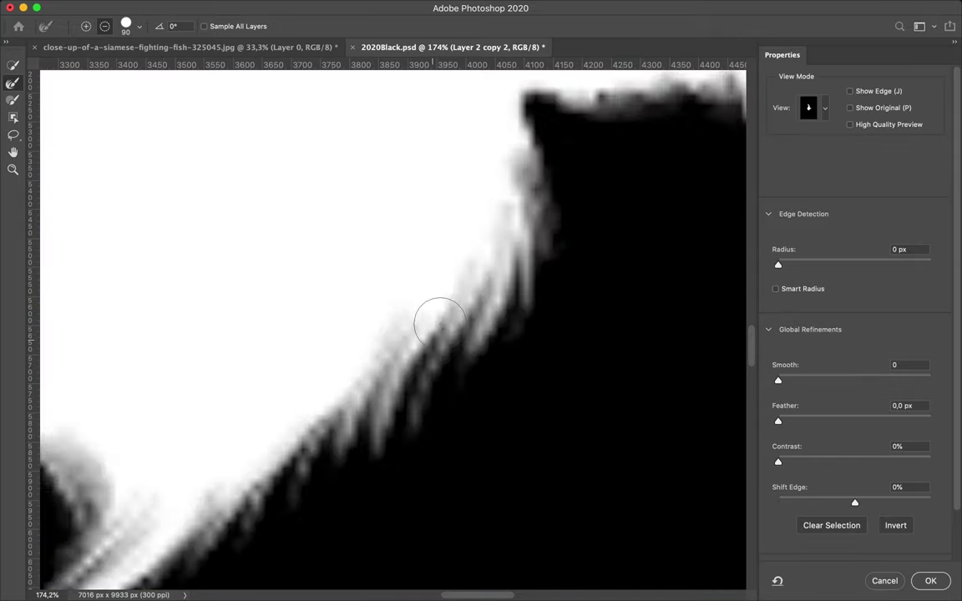
key(y)
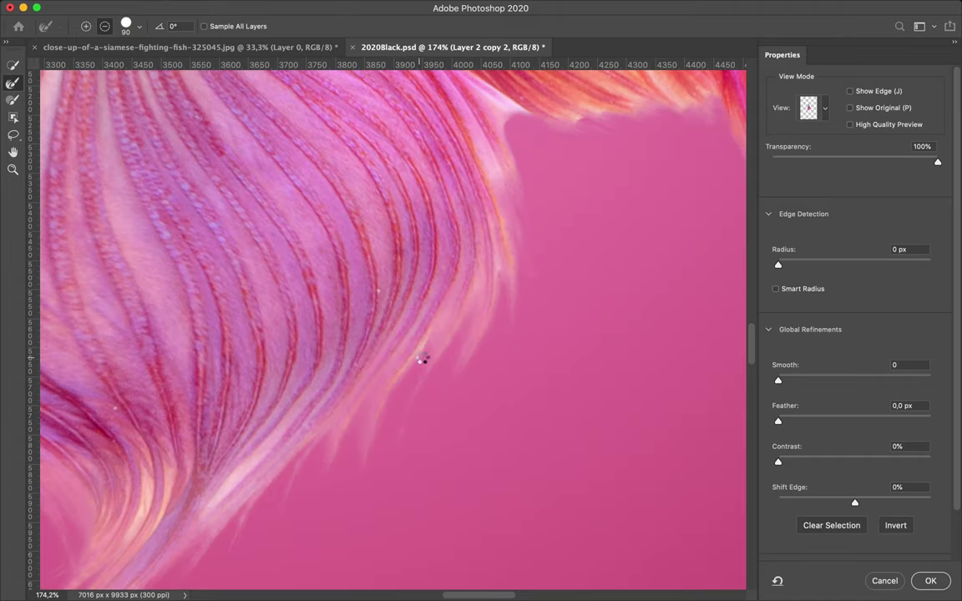
scroll(422, 360, right, 5)
scroll(422, 361, up, 4)
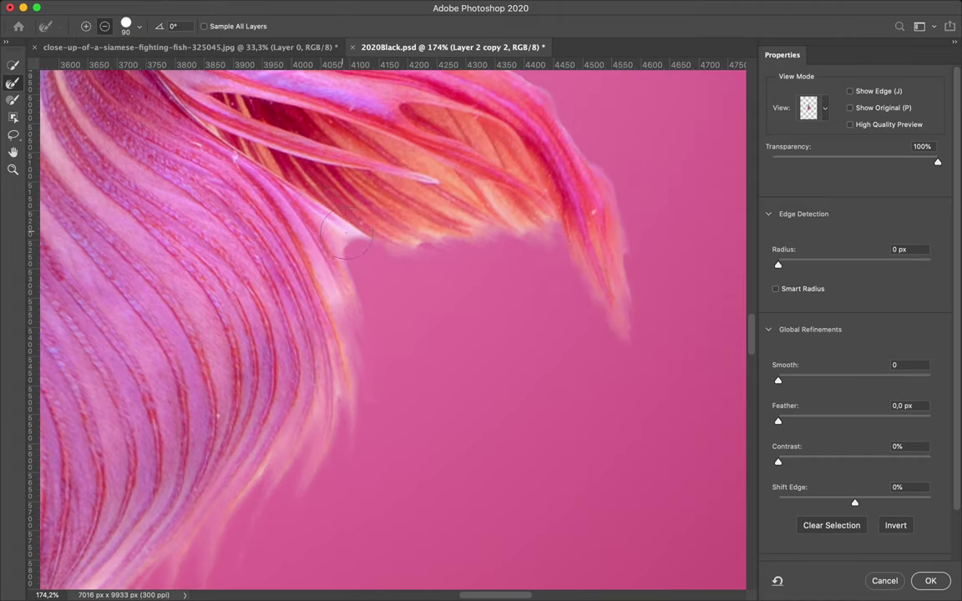
key(k)
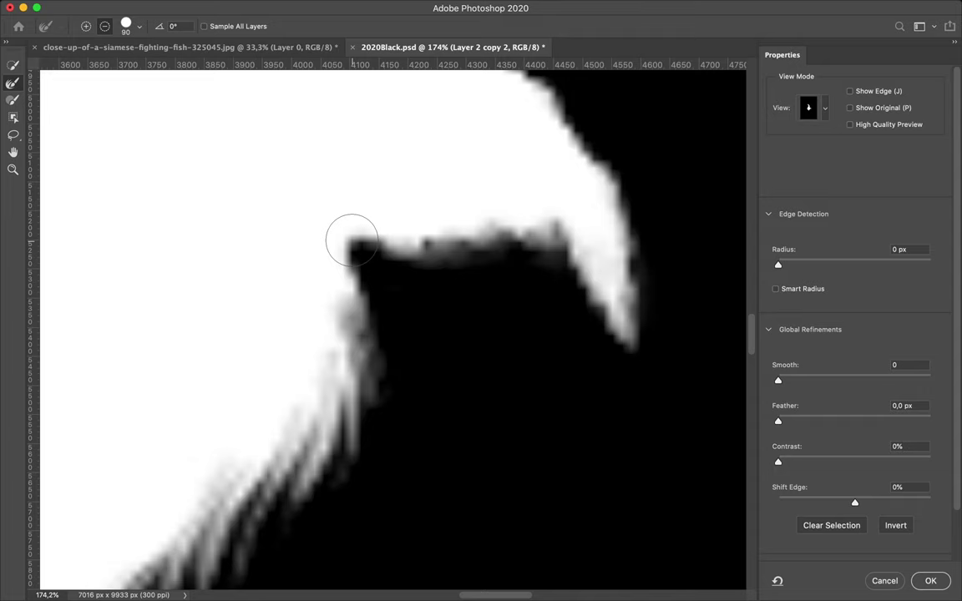
right_click(354, 236)
drag(444, 277, 403, 278)
click(326, 212)
key(y)
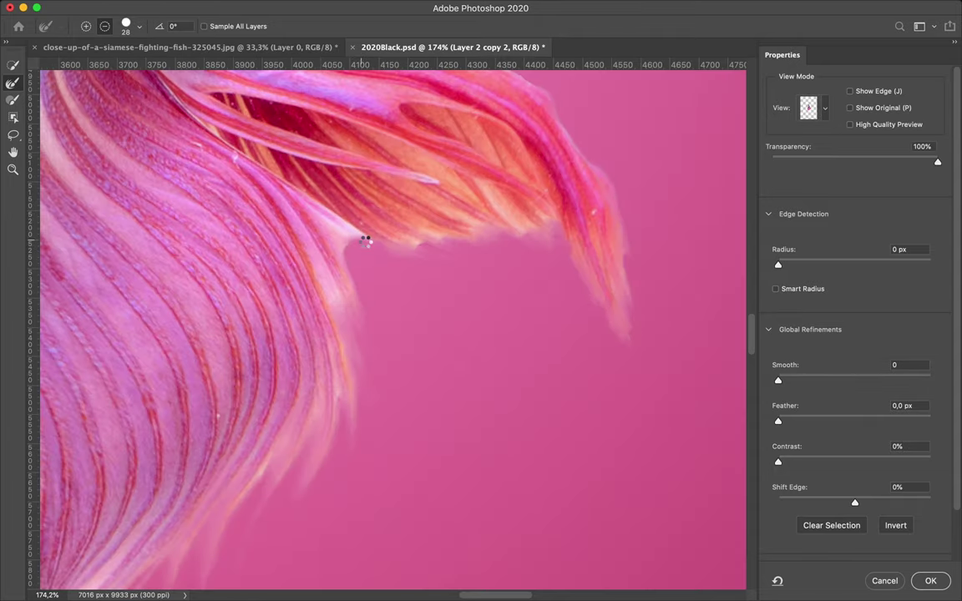
key(k)
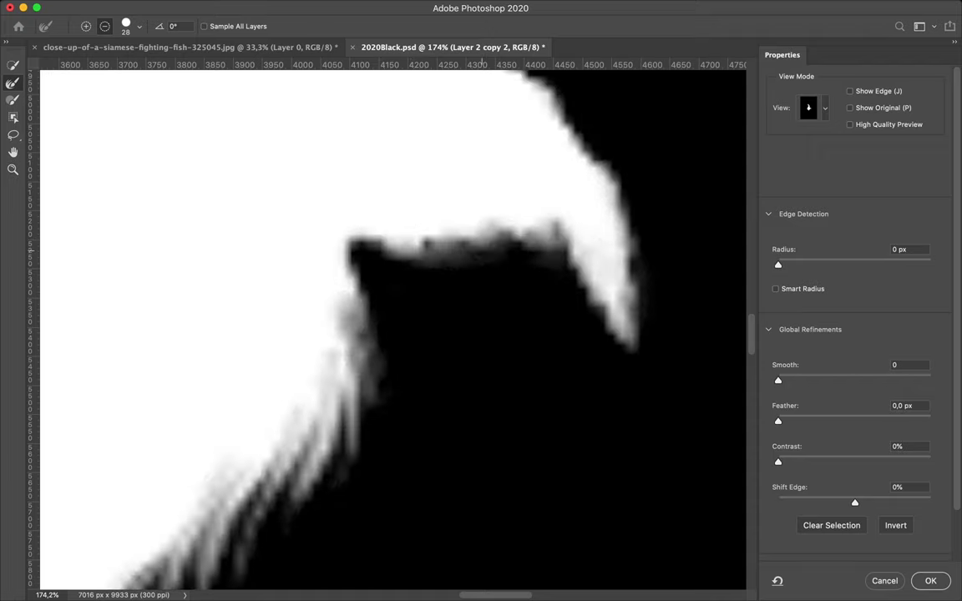
- Set the Refine Edge Brush to 74 px and refine the fin's upper edge and notch
click(425, 242)
right_click(432, 242)
text(74)
key(Return)
click(455, 248)
key(o)
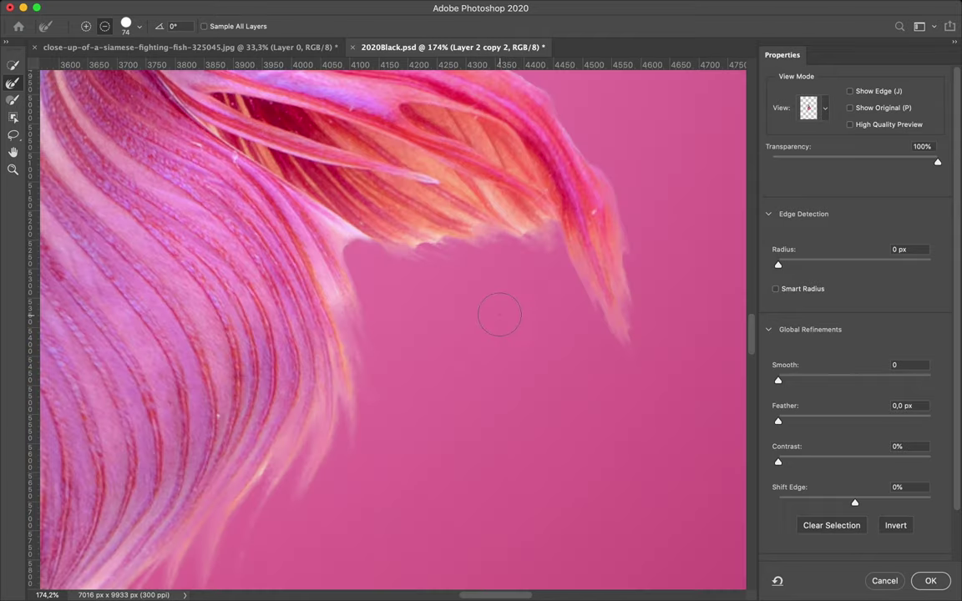
key(k)
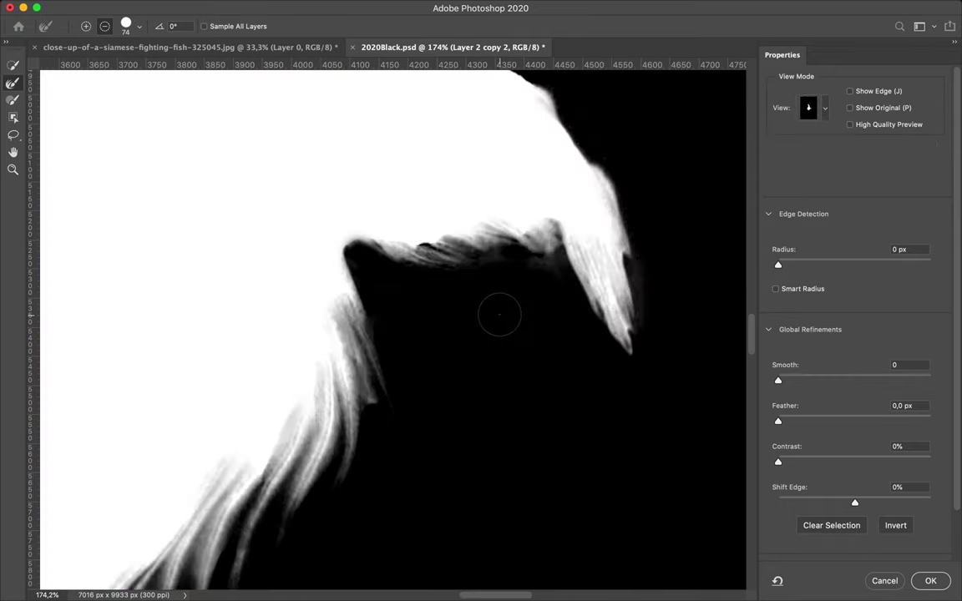
click(389, 208)
key(o)
key(k)
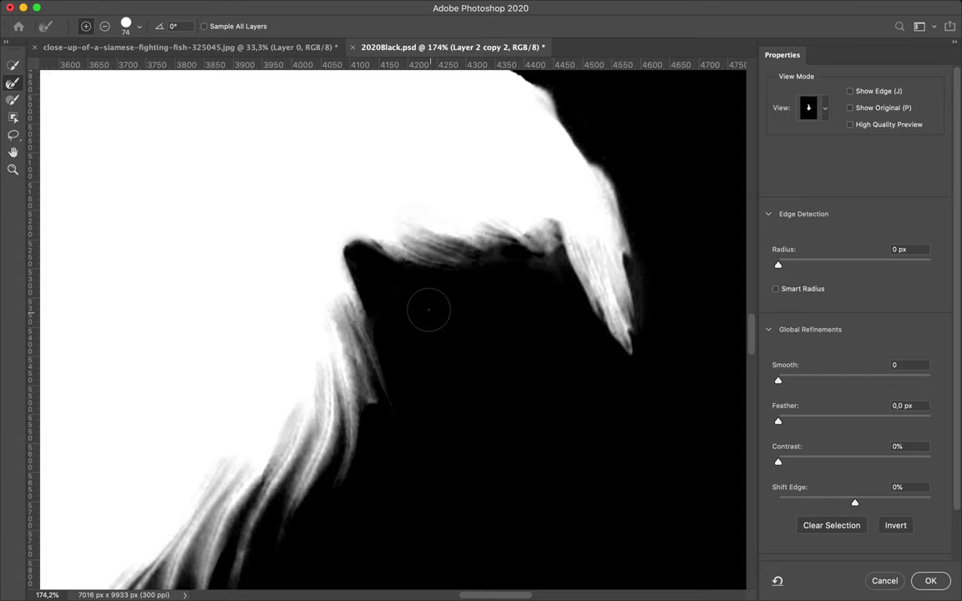
key(o)
key(k)
key(o)
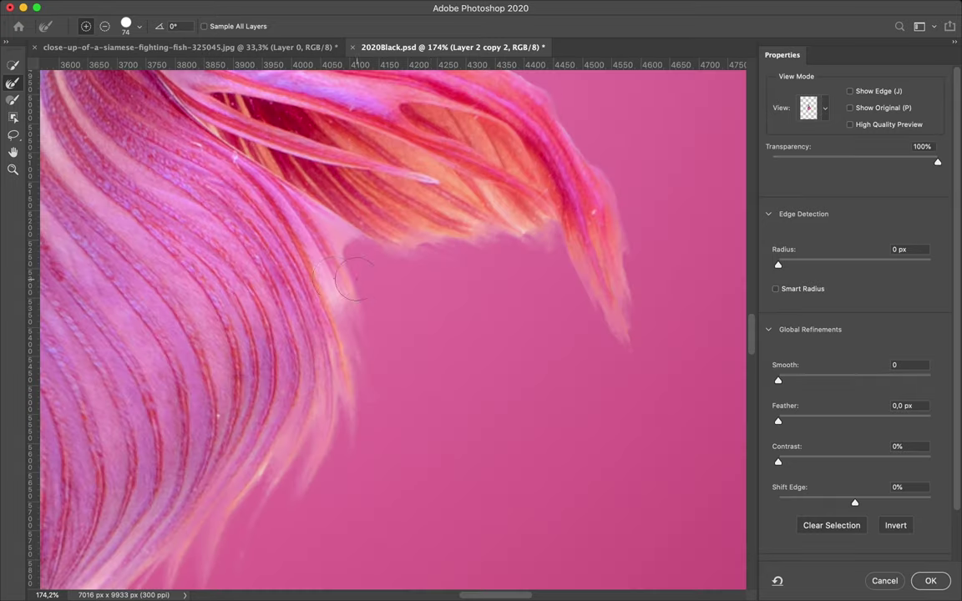
key(k)
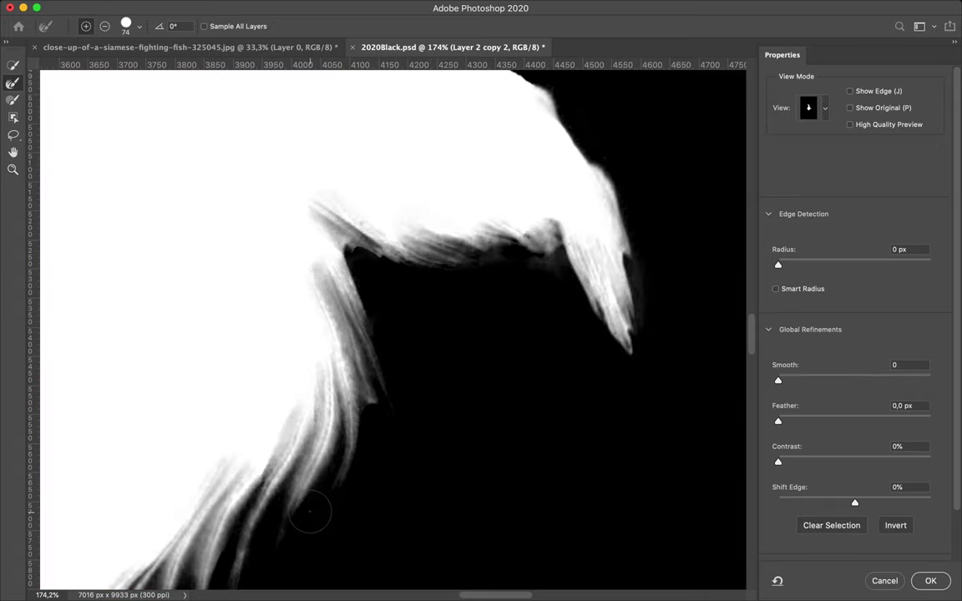
- Refine the upper orange fin's edge, comparing Black & White and coloured previews
scroll(268, 455, down, 5)
scroll(268, 455, left, 3)
key(o)
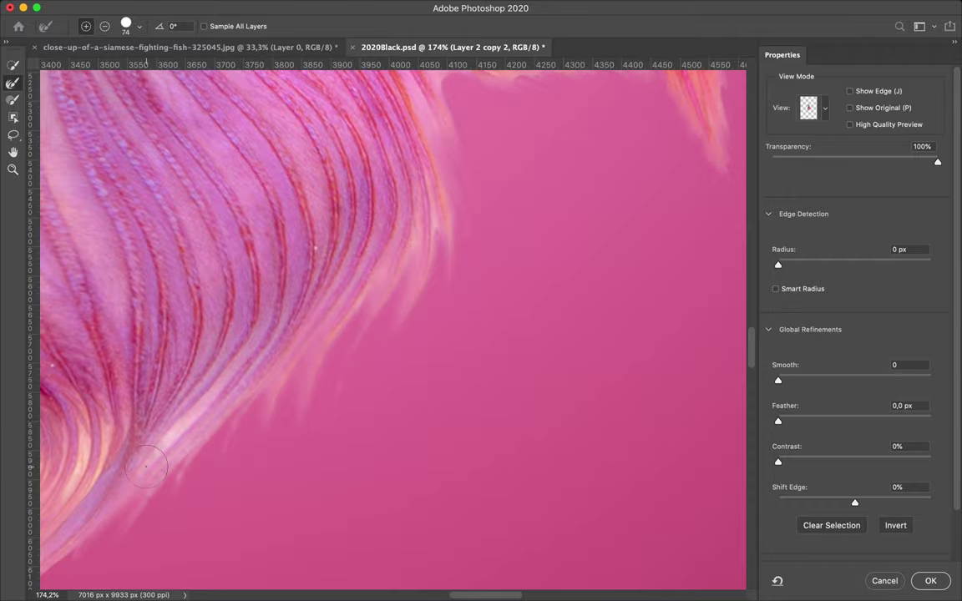
scroll(146, 468, left, 5)
scroll(323, 409, down, 2)
key(k)
key(o)
scroll(324, 409, right, 5)
key(k)
key(o)
scroll(326, 408, up, 3)
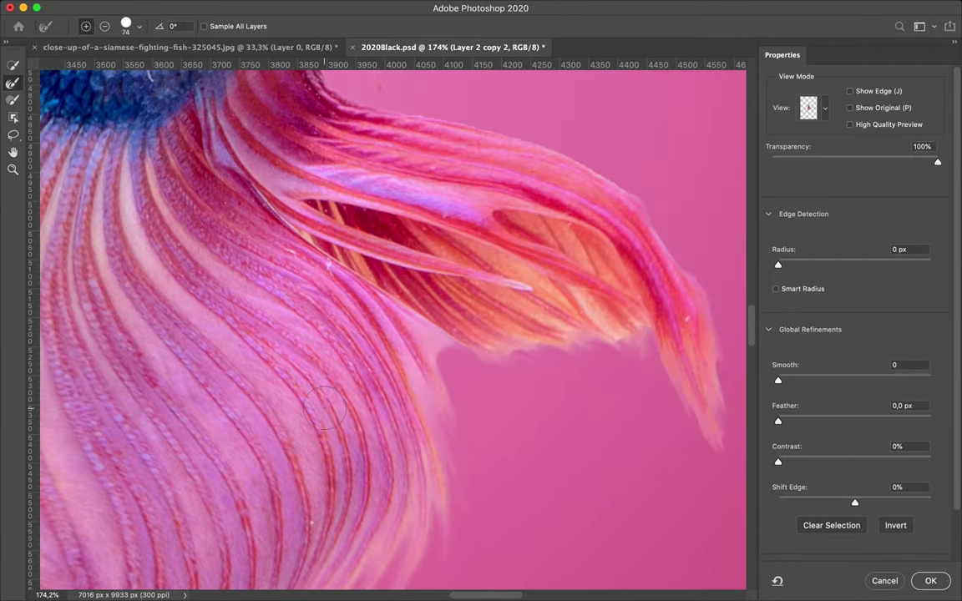
drag(585, 340, 664, 373)
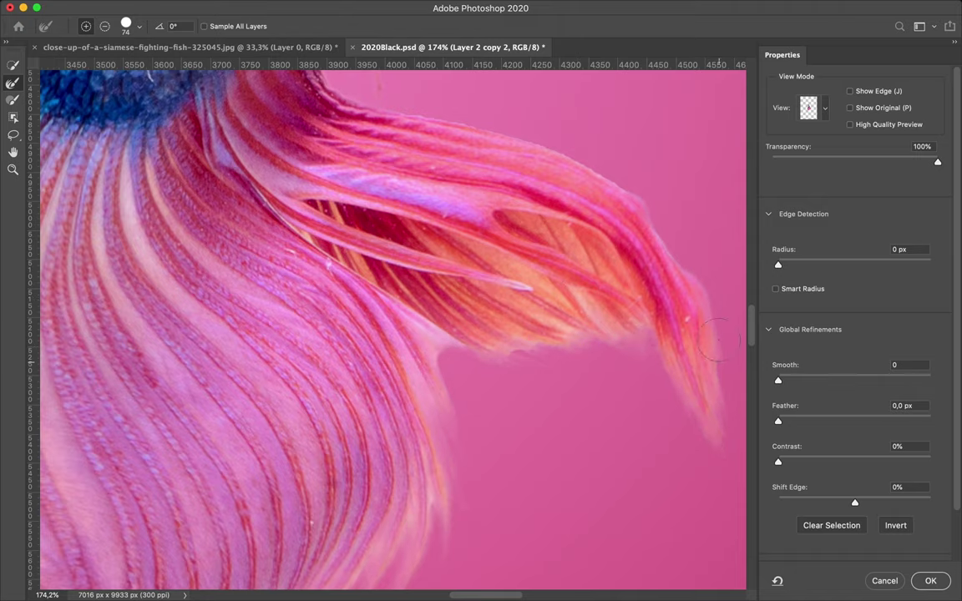
key(k)
key(o)
scroll(655, 217, left, 3)
scroll(655, 218, up, 2)
scroll(492, 266, up, 3)
- Inspect the mask around the fish's body by toggling Black & White and coloured previews
key(k)
key(o)
key(k)
key(o)
scroll(483, 247, up, 3)
scroll(483, 247, left, 2)
key(k)
key(o)
key(k)
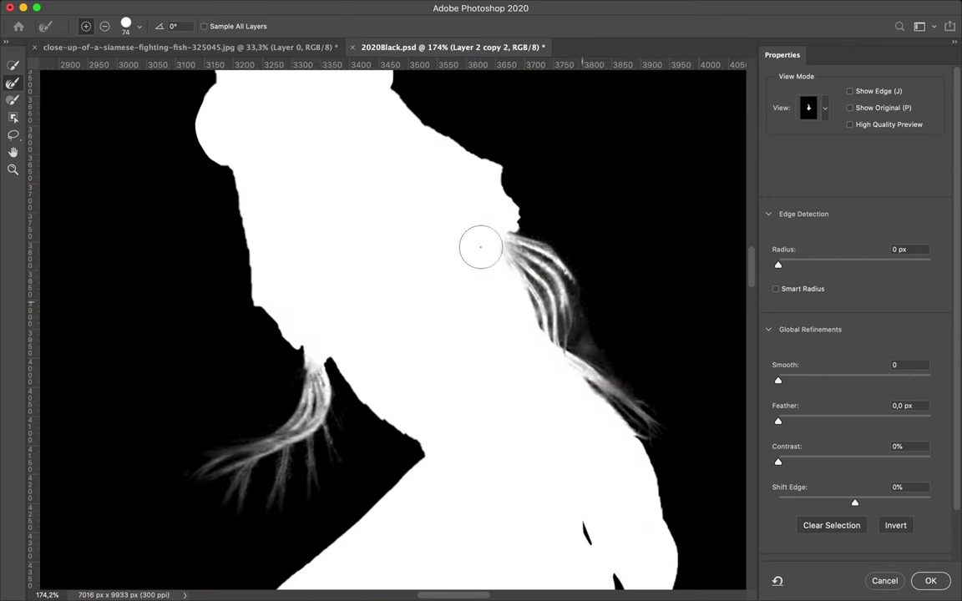
scroll(480, 247, left, 3)
scroll(480, 251, up, 3)
key(o)
scroll(480, 252, down, 2)
key(k)
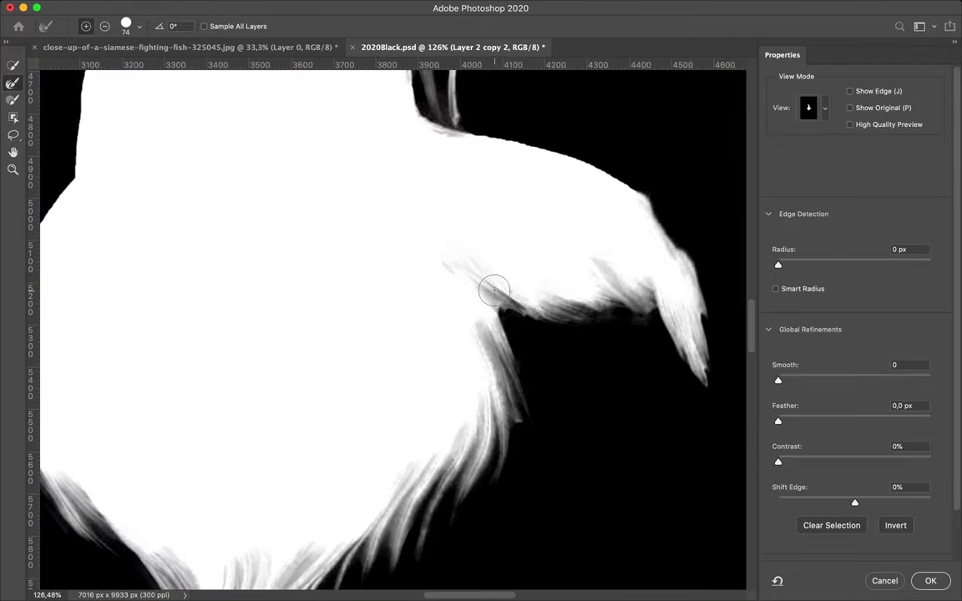
key(o)
key(k)
scroll(637, 354, left, 2)
scroll(636, 357, up, 3)
scroll(637, 357, up, 2)
- Switch to the plain mask Brush tool at 74 px for the fin gap
click(12, 100)
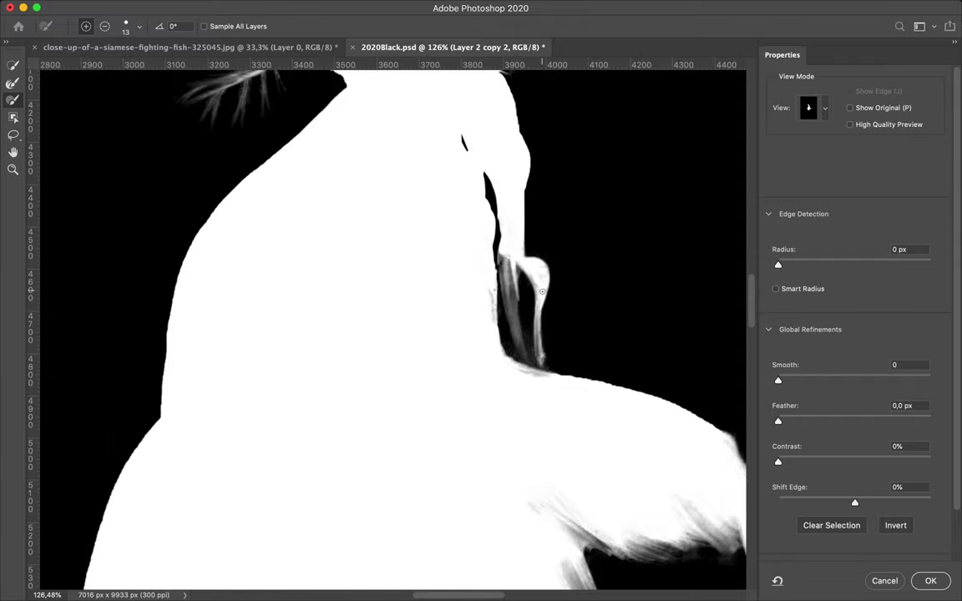
scroll(546, 284, right, 2)
scroll(518, 373, down, 1)
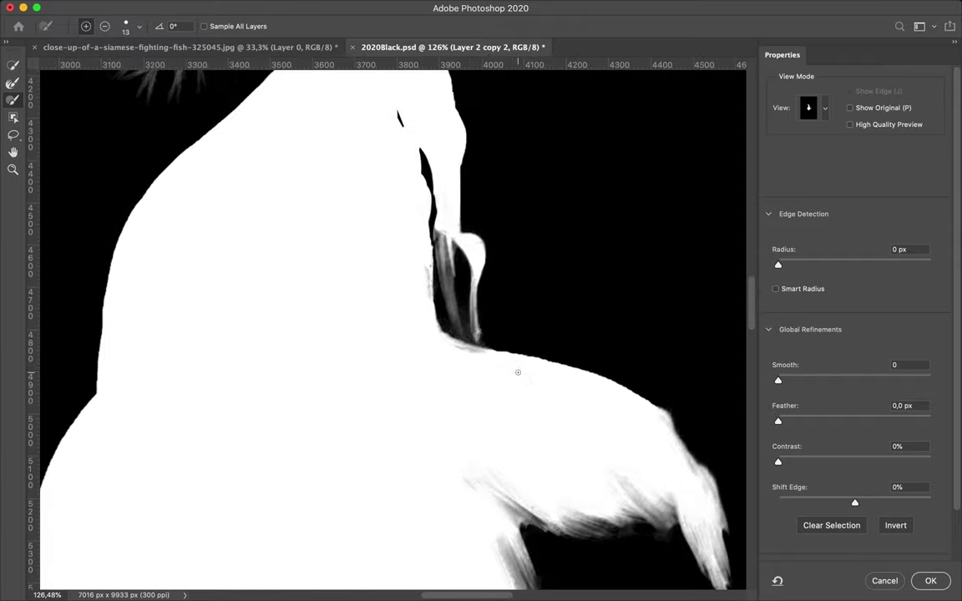
key(o)
key(k)
key(o)
key(b)
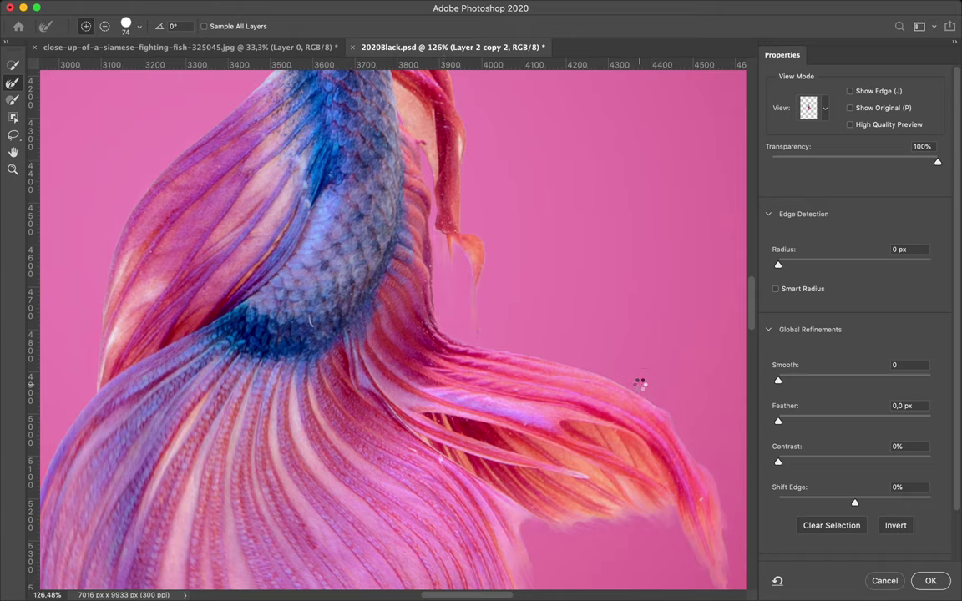
key(k)
key(o)
- Check the fish's body and neck in Black & White, then apply the refined selection with OK
drag(640, 383, 781, 585)
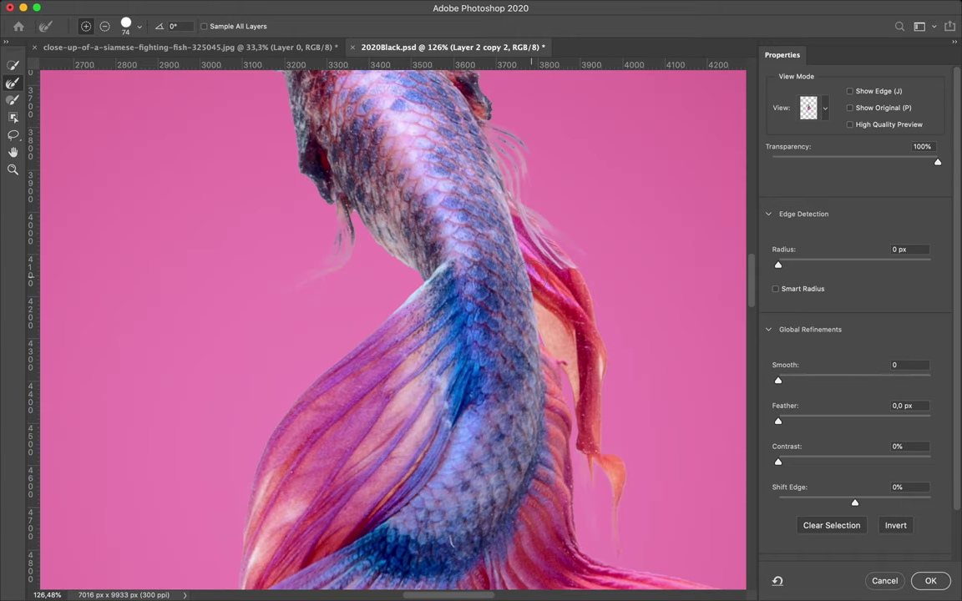
drag(397, 263, 420, 237)
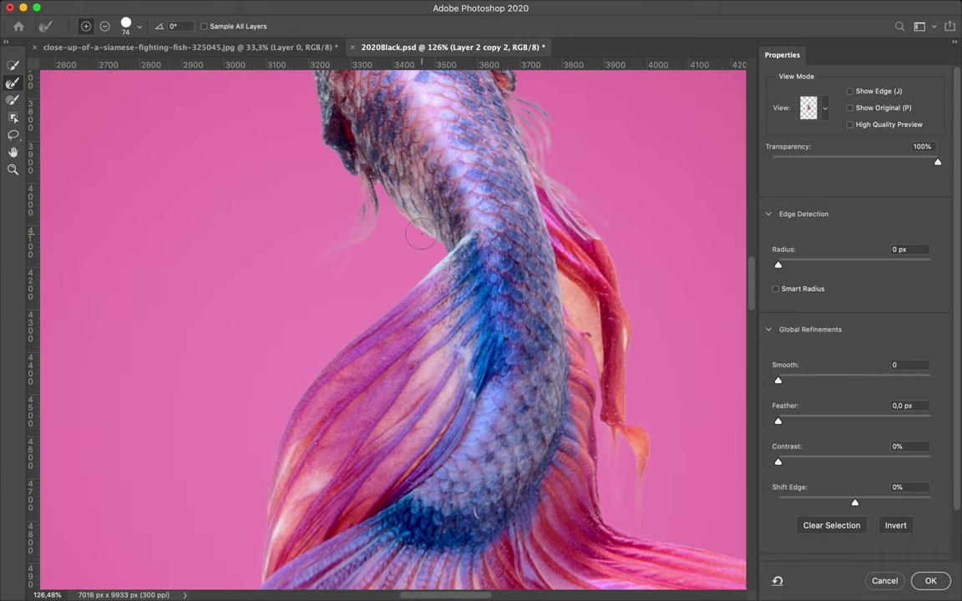
key(k)
scroll(421, 232, down, 5)
scroll(421, 232, down, 3)
click(928, 581)
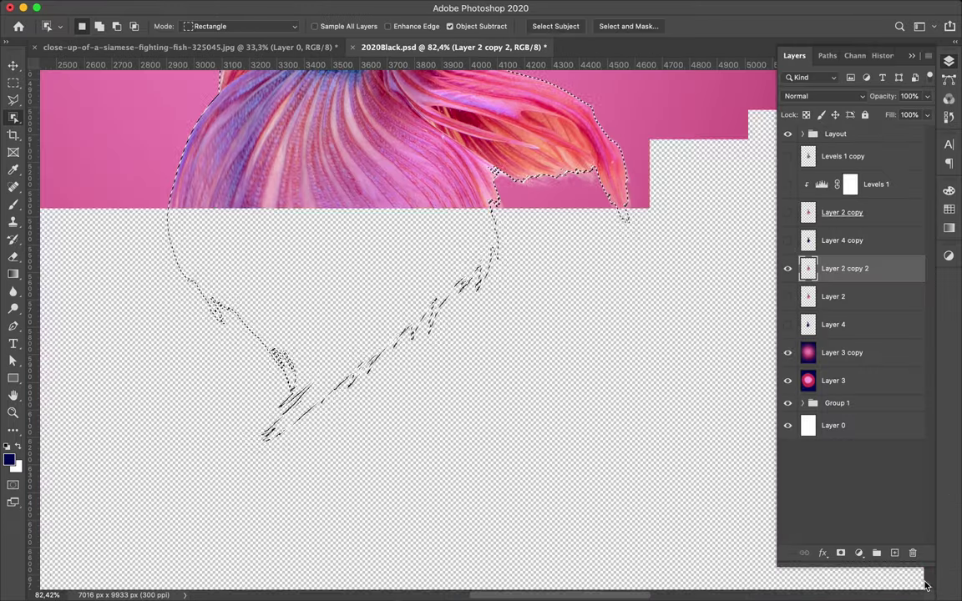
- Zoom in and erase the leftover sliver where the fin meets the body with a 1 px eraser
scroll(632, 217, up, 2)
scroll(565, 226, up, 1)
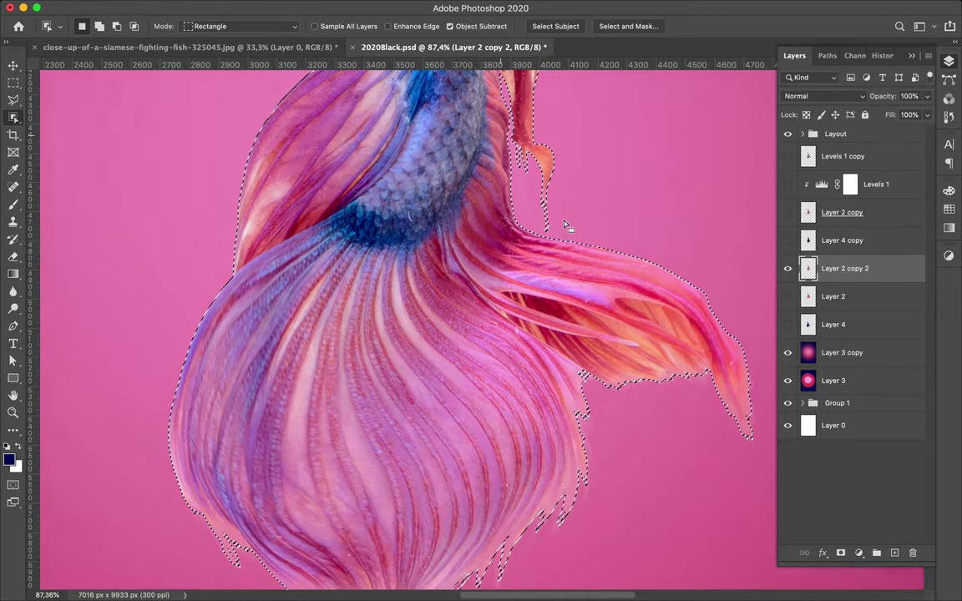
scroll(564, 225, up, 2)
scroll(564, 226, down, 2)
scroll(565, 225, down, 2)
key(m)
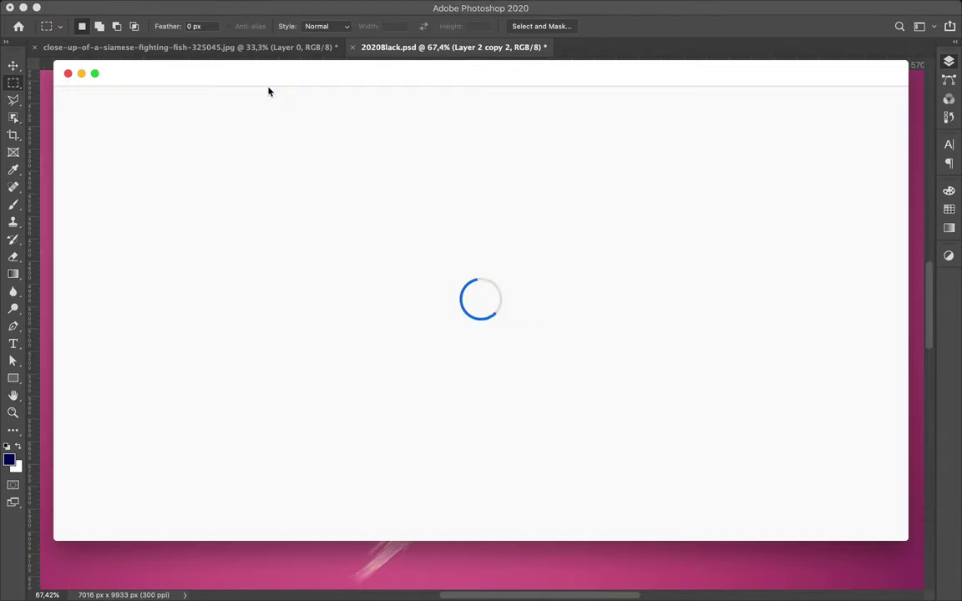
click(68, 74)
key(v)
scroll(528, 187, up, 5)
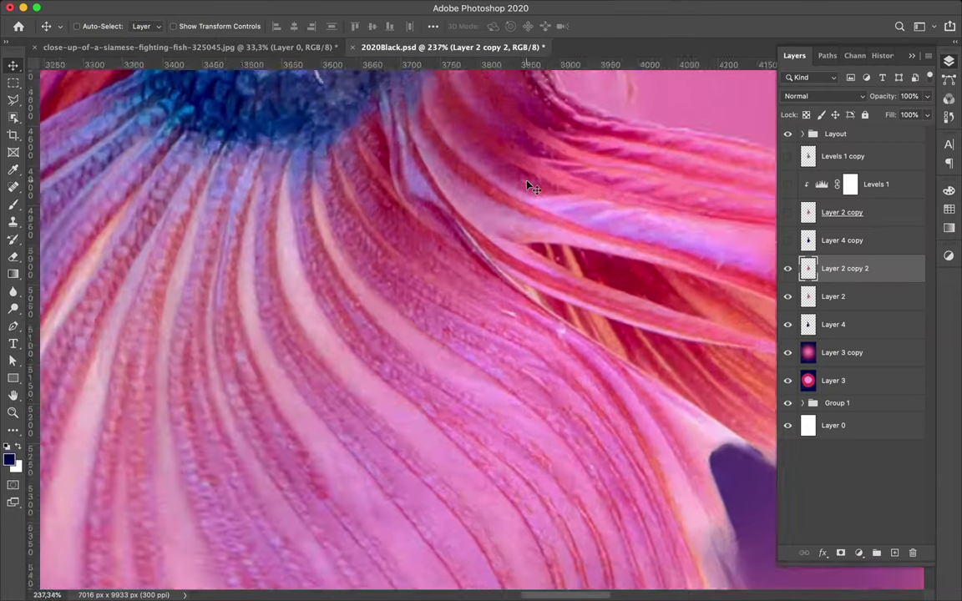
scroll(531, 187, up, 3)
scroll(332, 165, up, 1)
key(e)
scroll(333, 166, up, 2)
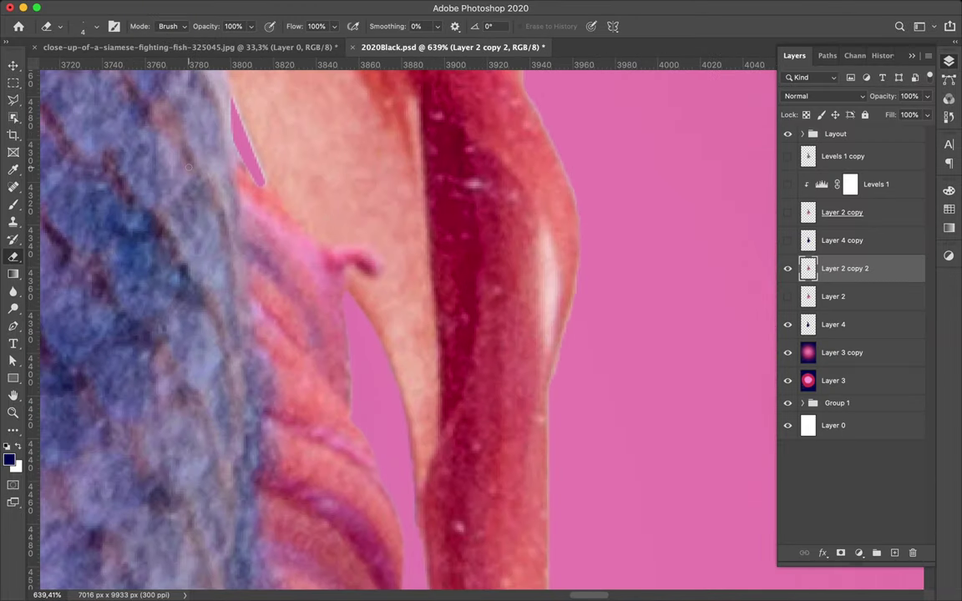
scroll(188, 167, up, 1)
drag(197, 142, 233, 226)
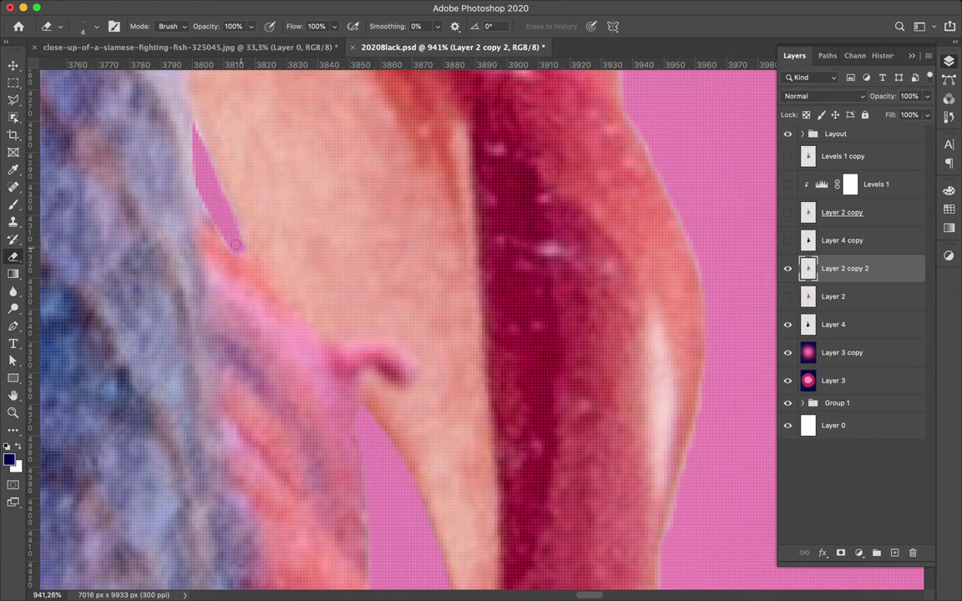
right_click(197, 131)
key(Return)
- Erase the pale sheen along the fin's right edge, then set the eraser to 3 px
scroll(201, 218, down, 2)
scroll(201, 218, right, 1)
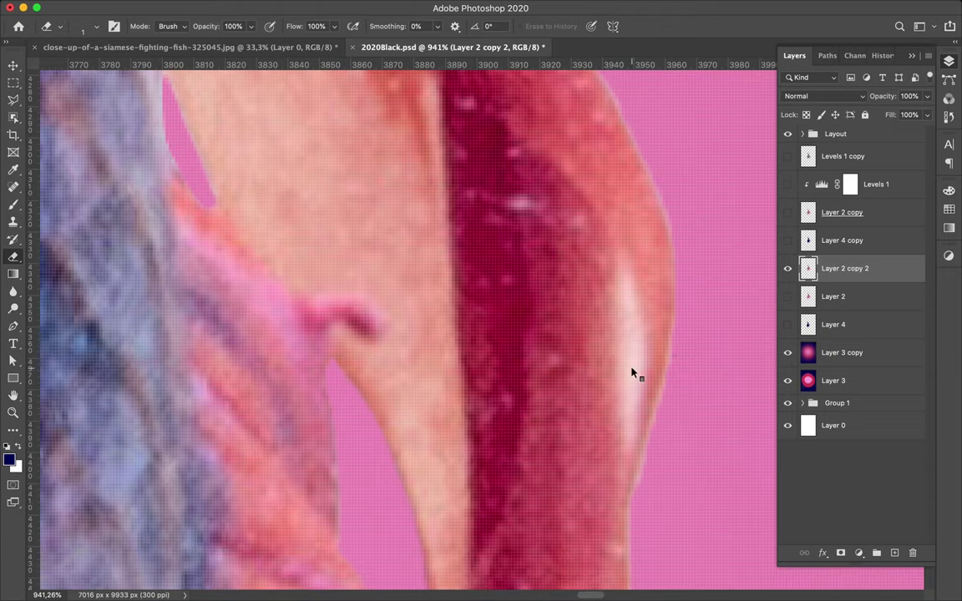
right_click(743, 382)
key(Return)
mouse_move(638, 276)
mouse_down()
mouse_move(627, 406)
mouse_move(623, 291)
mouse_move(636, 403)
mouse_up()
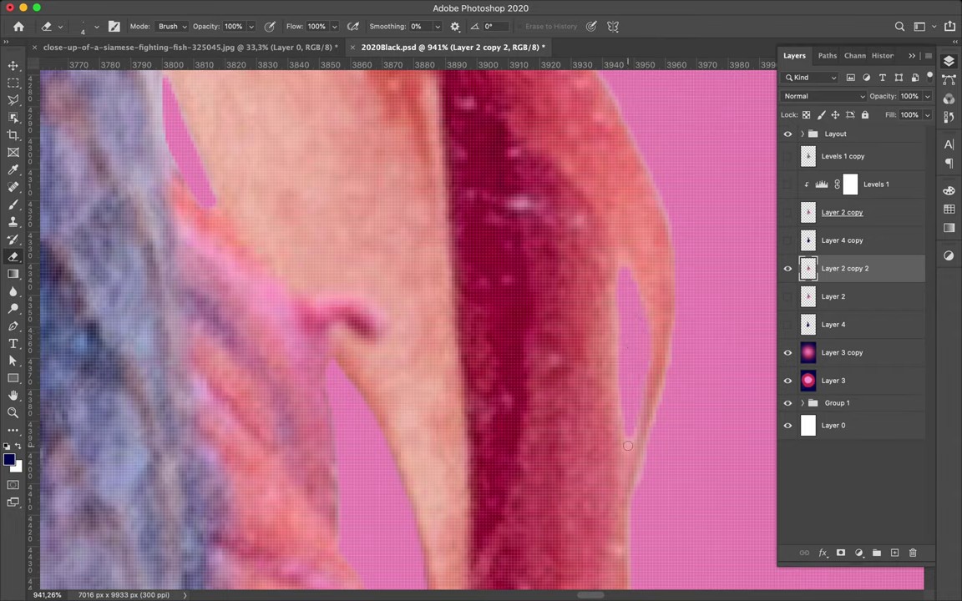
right_click(630, 349)
key(Return)
right_click(660, 385)
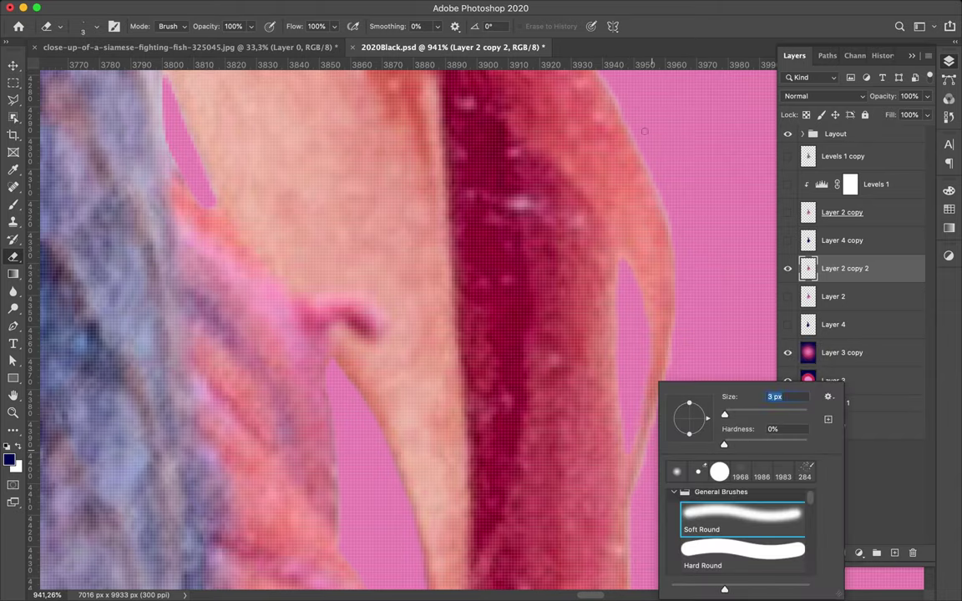
key(Return)
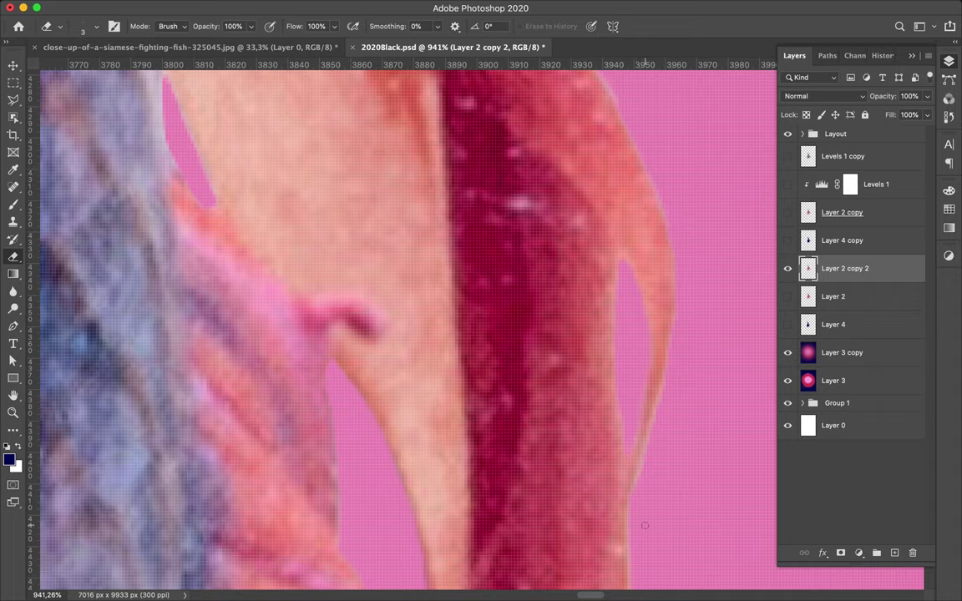
- Erase the light fringe along the fin's upper-right and right edges
scroll(673, 356, up, 5)
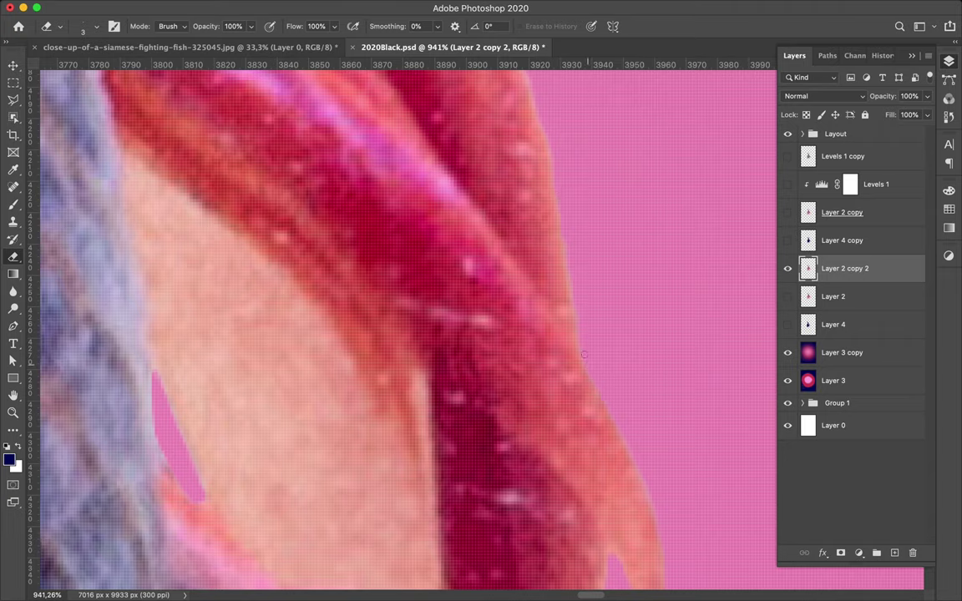
scroll(563, 230, up, 5)
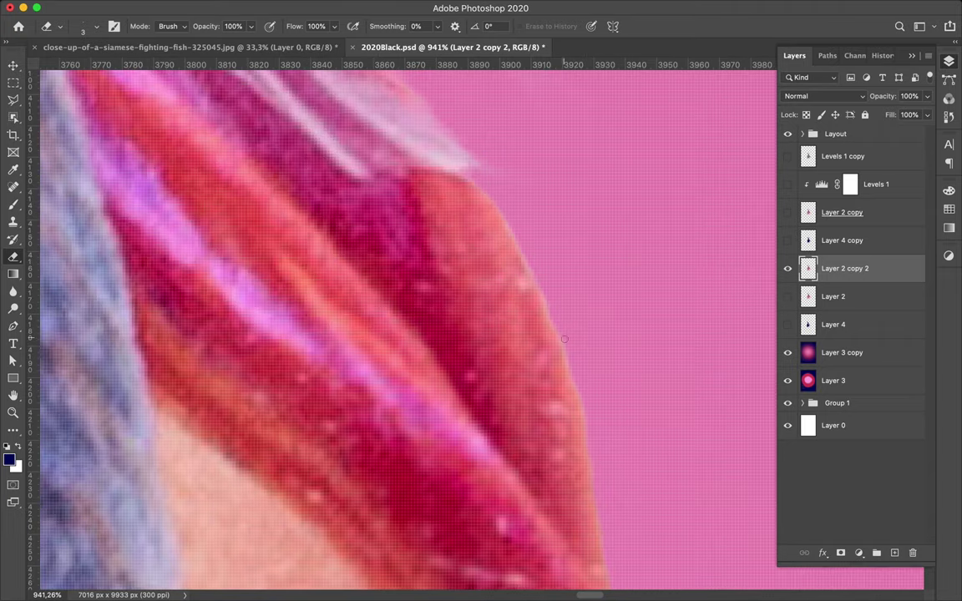
scroll(565, 339, up, 5)
scroll(576, 330, up, 3)
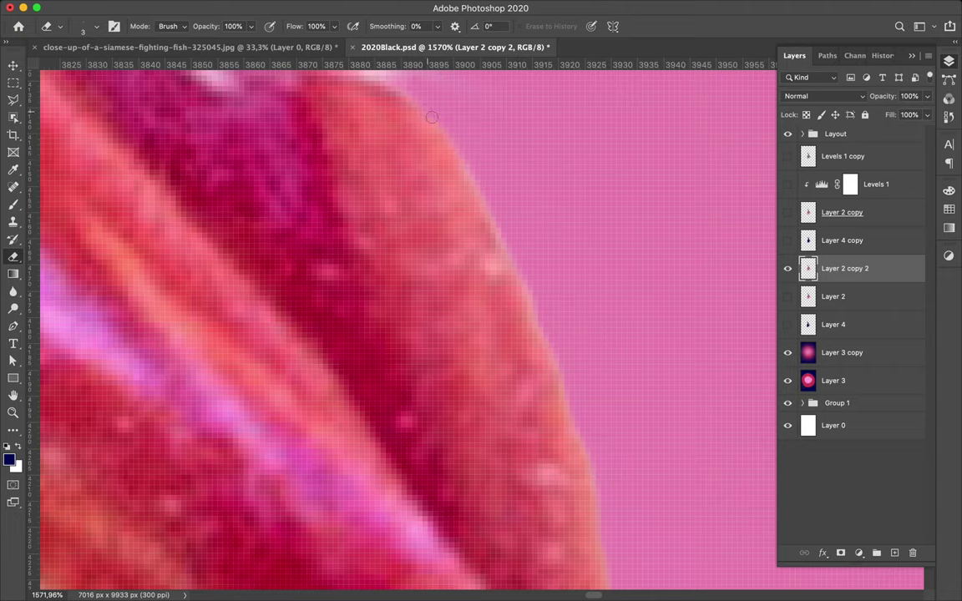
scroll(586, 451, down, 3)
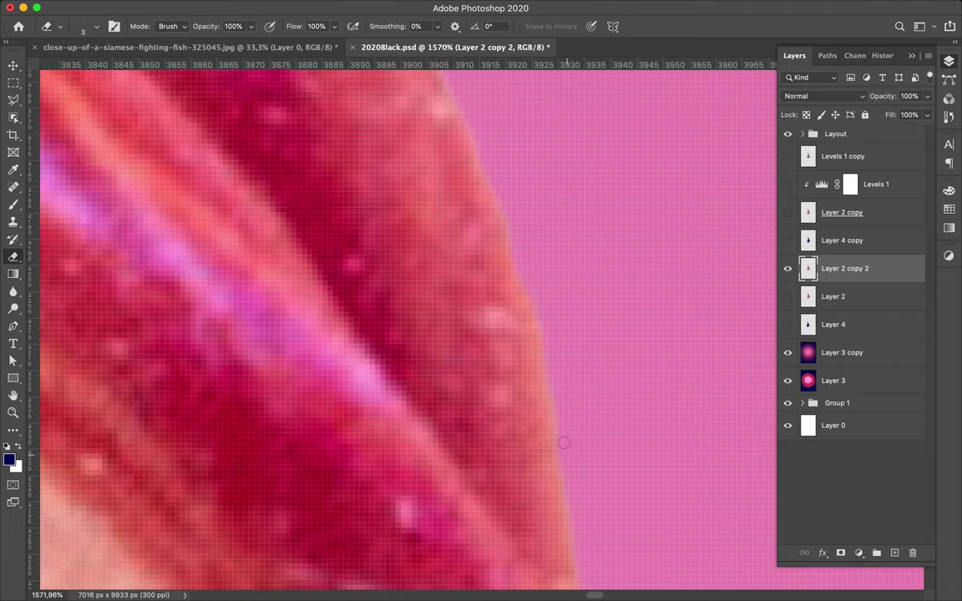
scroll(549, 398, right, 5)
scroll(550, 397, down, 2)
scroll(552, 455, right, 5)
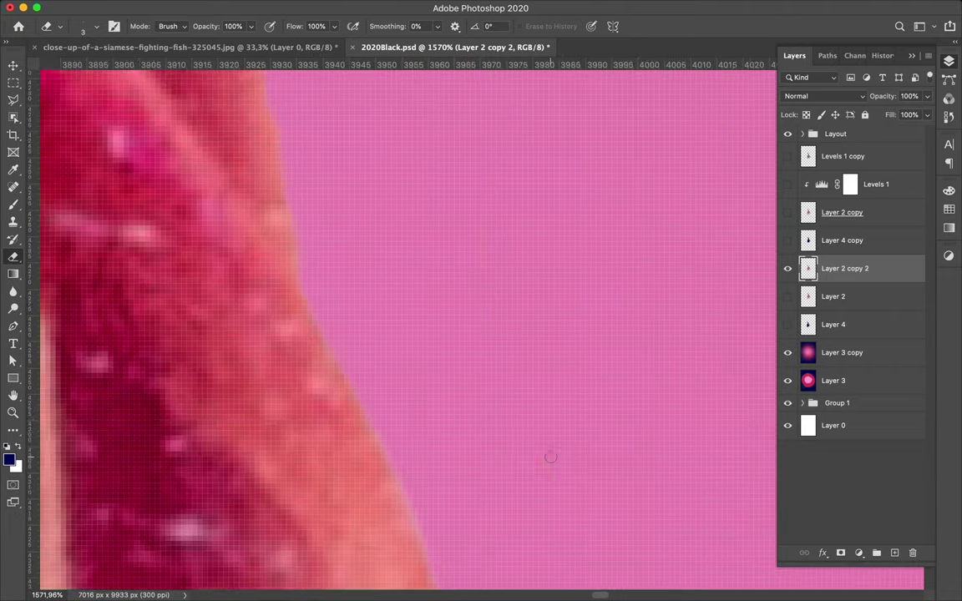
scroll(459, 318, left, 3)
scroll(428, 310, down, 5)
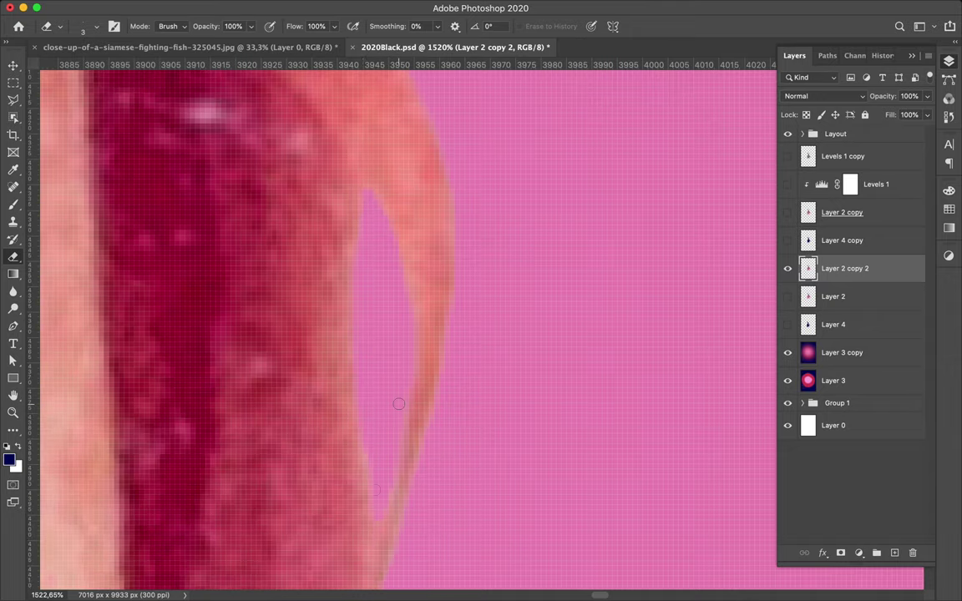
scroll(398, 405, down, 3)
scroll(393, 417, down, 3)
scroll(387, 519, down, 1)
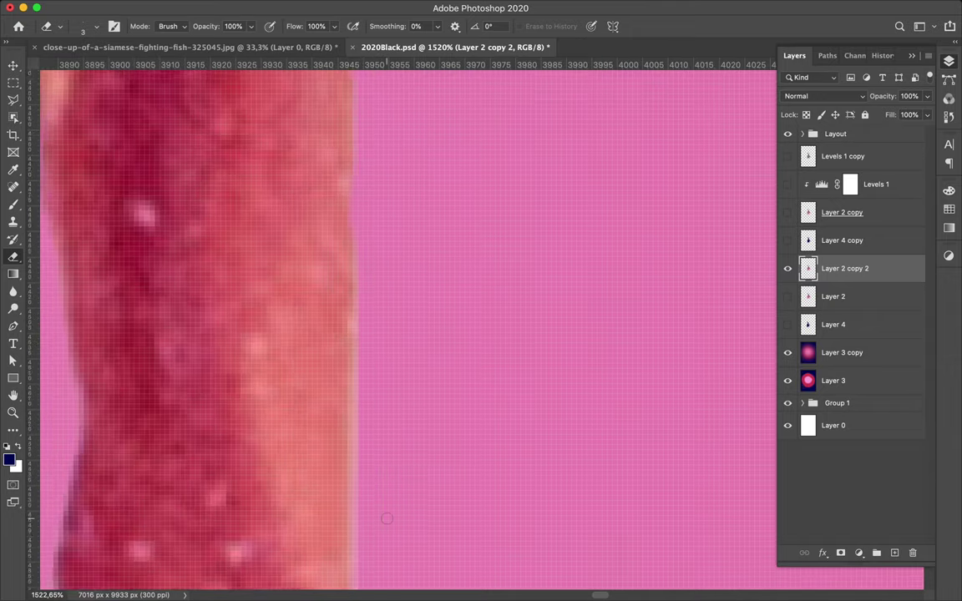
scroll(387, 519, down, 3)
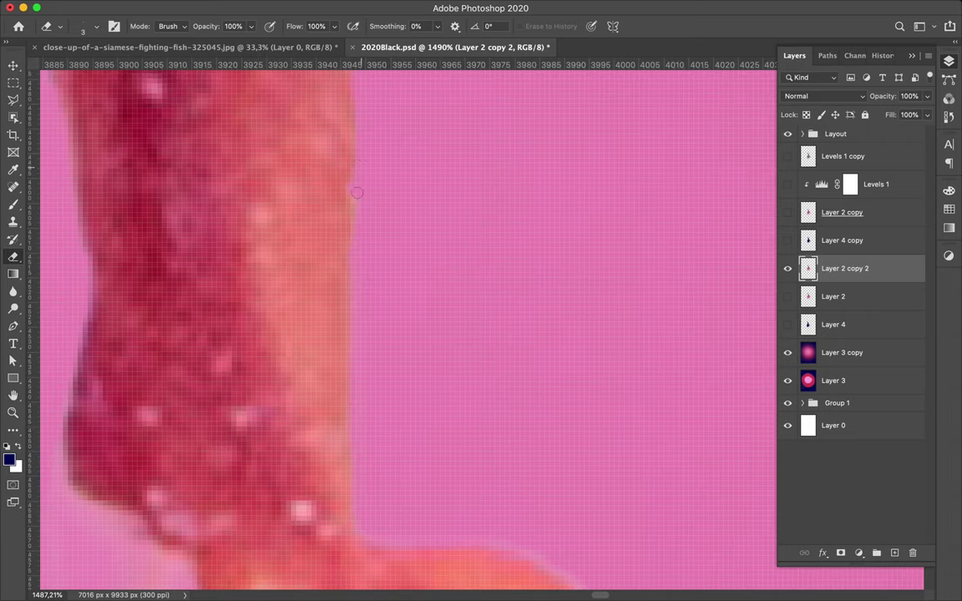
scroll(363, 208, down, 6)
drag(485, 253, 596, 335)
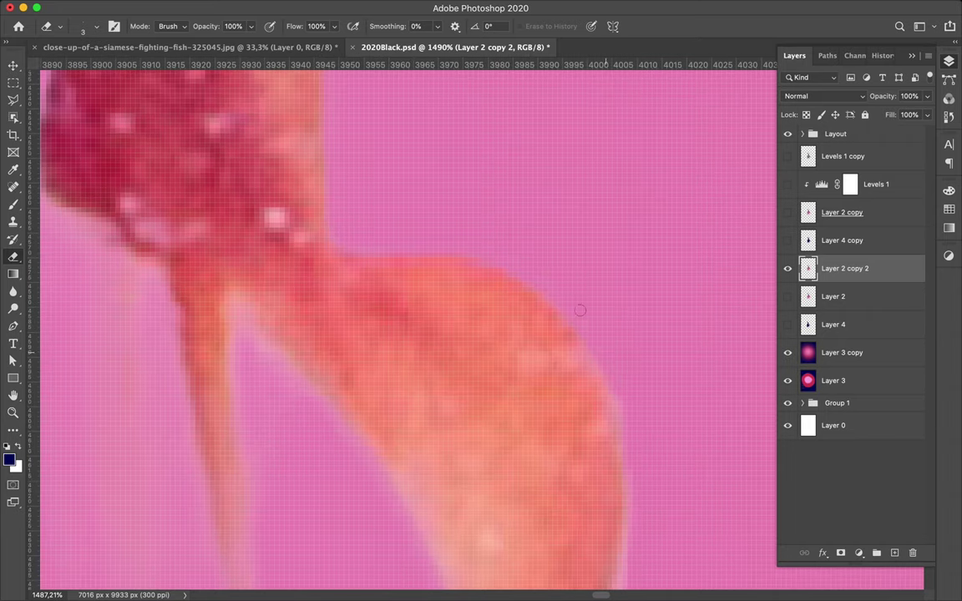
scroll(345, 241, right, 5)
scroll(346, 194, down, 4)
drag(372, 272, 363, 436)
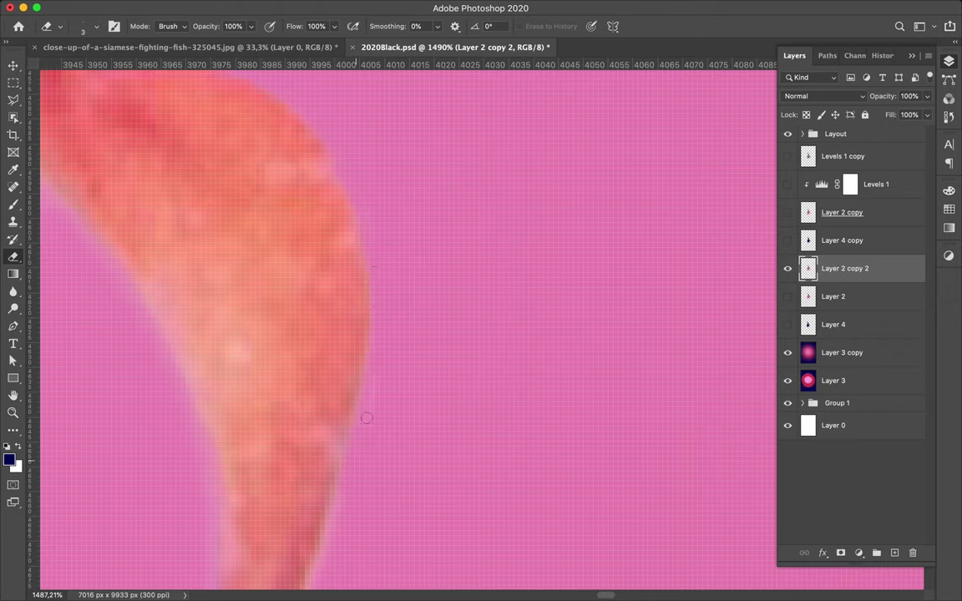
- Tidy the edge of the thin fin ray
scroll(398, 410, down, 5)
scroll(365, 117, up, 4)
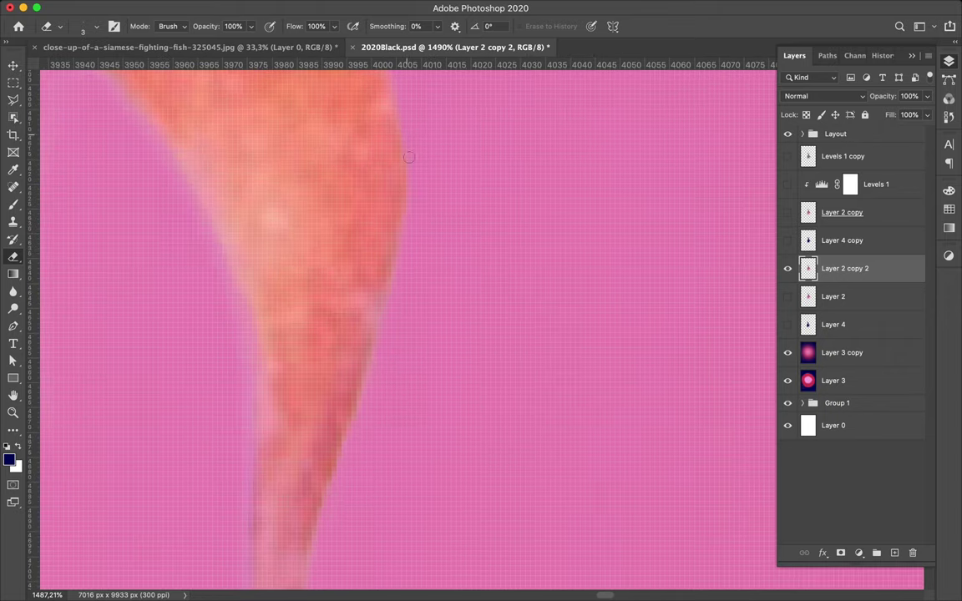
scroll(335, 325, down, 4)
scroll(315, 281, down, 5)
scroll(349, 527, up, 5)
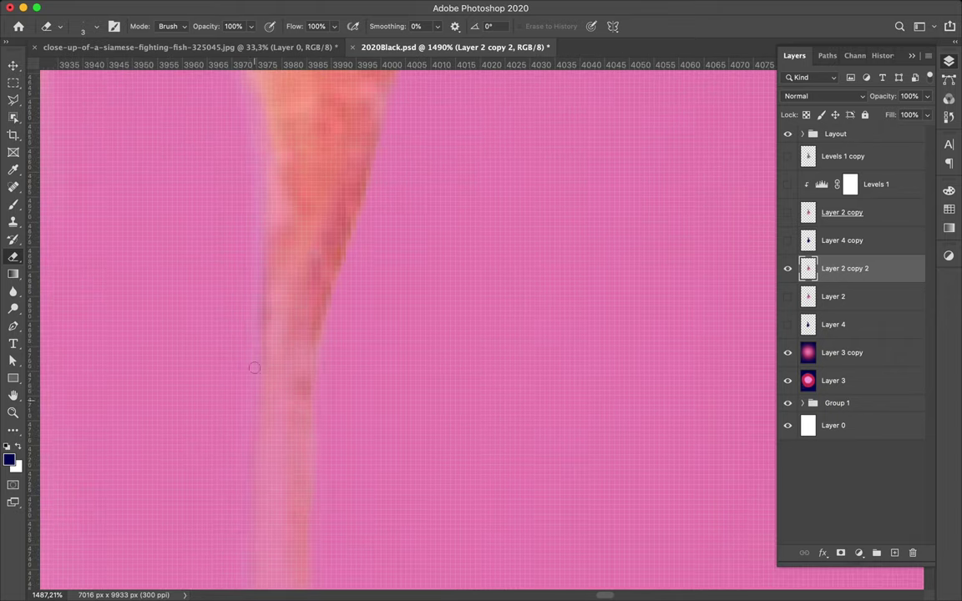
scroll(254, 367, up, 4)
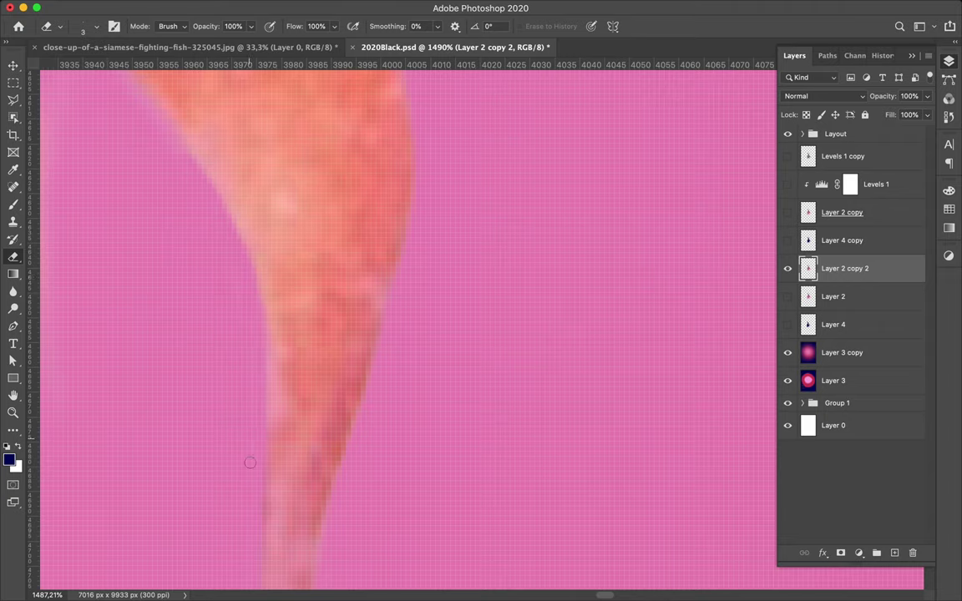
scroll(234, 418, up, 5)
scroll(234, 418, left, 3)
drag(212, 361, 231, 500)
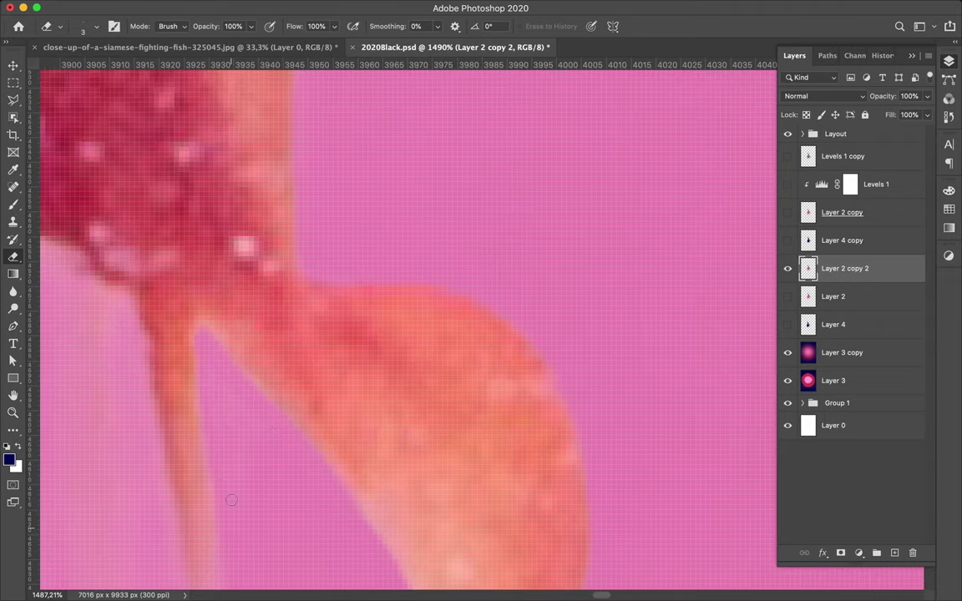
- Trim the light fringe along the fin's upper edge, working left to right
scroll(256, 385, down, 3)
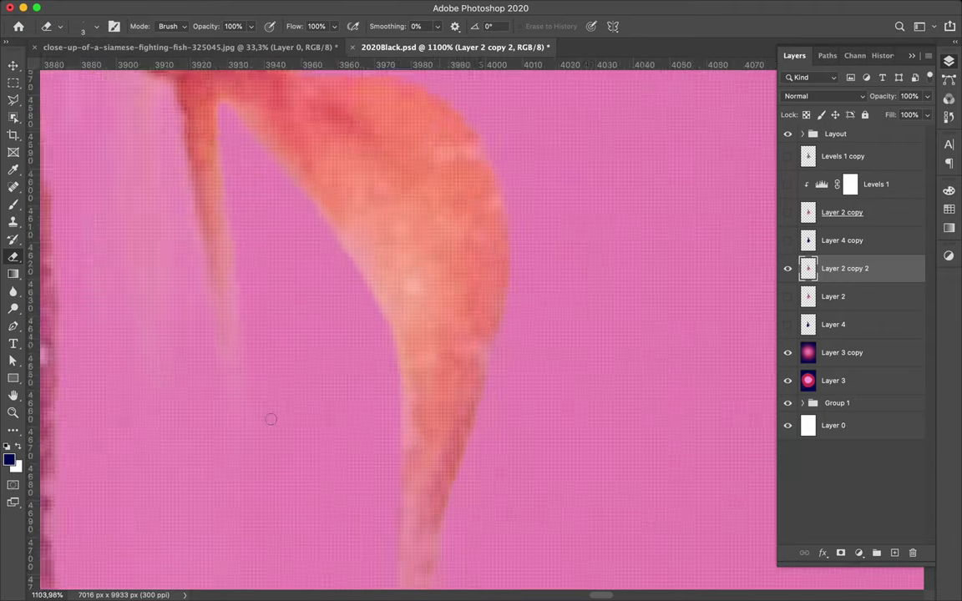
scroll(268, 414, down, 5)
scroll(390, 254, up, 5)
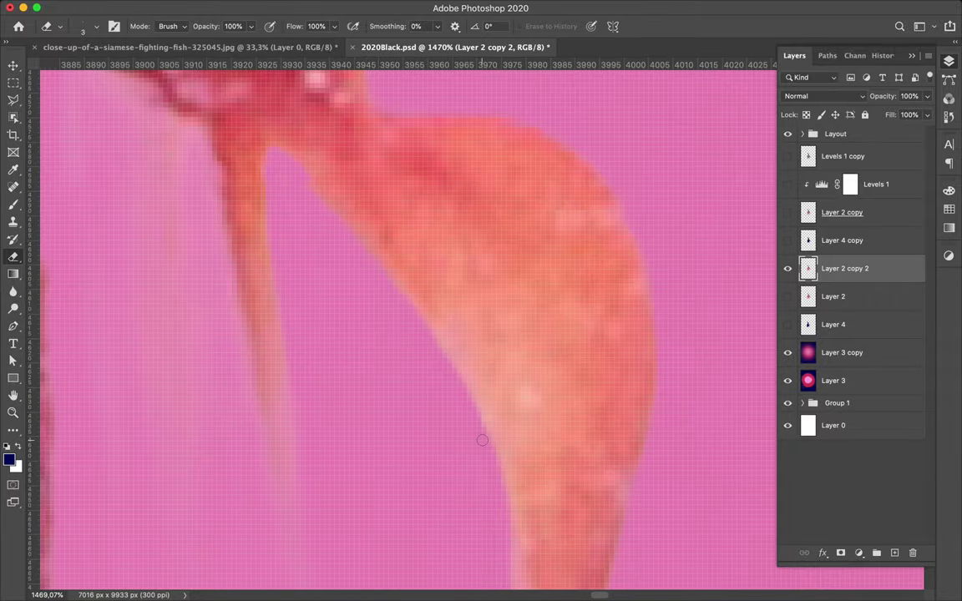
scroll(401, 301, down, 5)
scroll(334, 418, up, 1)
scroll(309, 492, up, 4)
scroll(667, 491, right, 5)
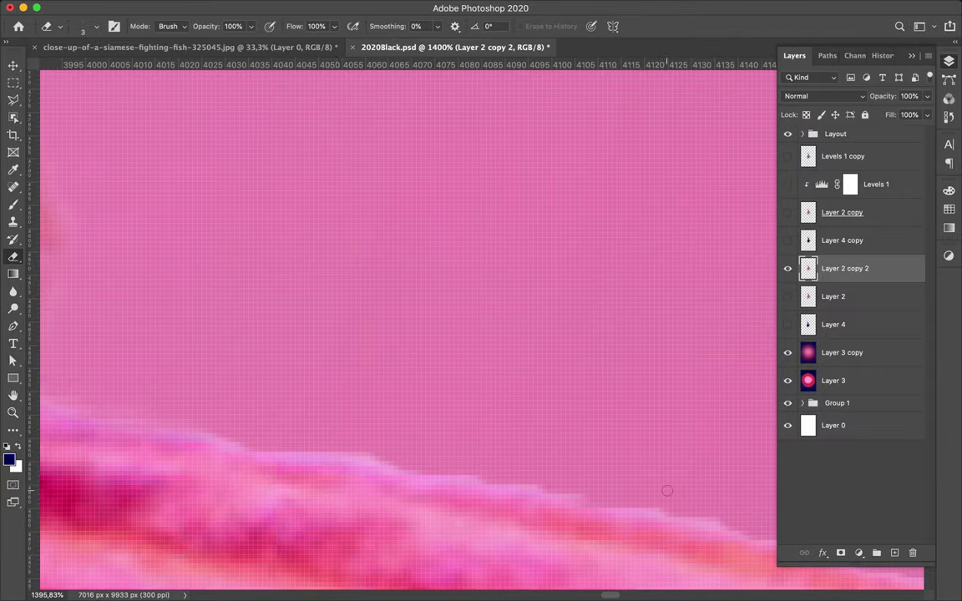
drag(227, 437, 405, 468)
scroll(475, 476, right, 3)
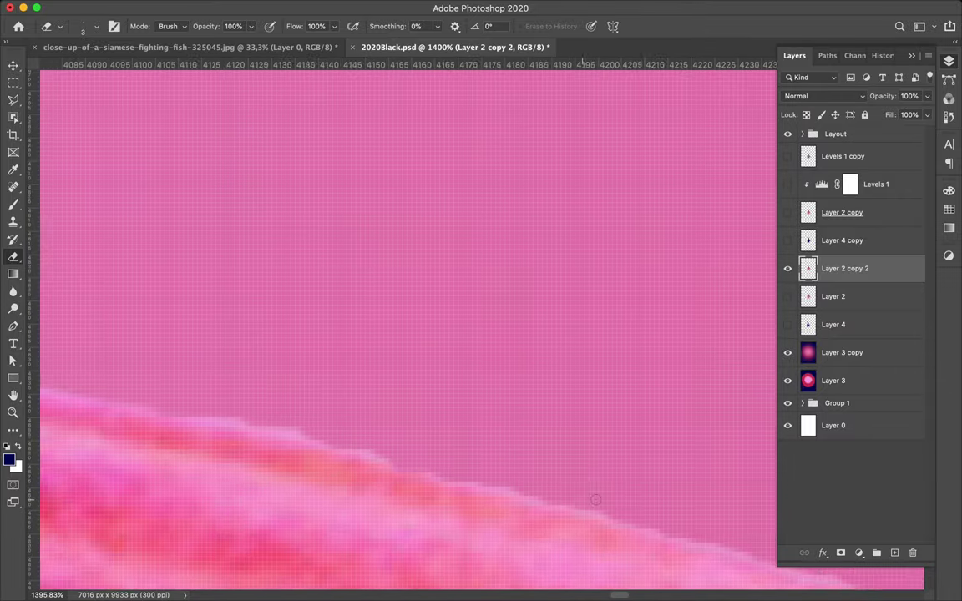
scroll(250, 401, right, 3)
scroll(251, 384, right, 3)
scroll(150, 351, right, 1)
mouse_move(59, 313)
mouse_down()
mouse_move(510, 479)
mouse_move(609, 489)
mouse_up()
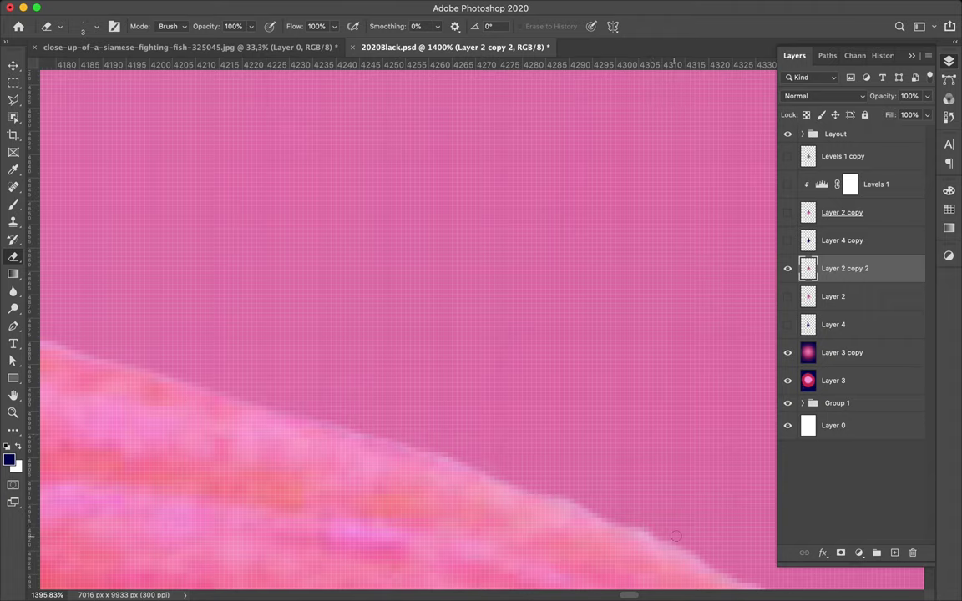
scroll(585, 484, right, 3)
drag(255, 322, 526, 470)
scroll(242, 253, right, 3)
scroll(242, 253, down, 2)
drag(241, 253, 396, 342)
scroll(334, 302, right, 3)
drag(185, 176, 284, 255)
- Pan back across the fin to check the cleanup, bringing up the Open dialog
scroll(233, 256, down, 2)
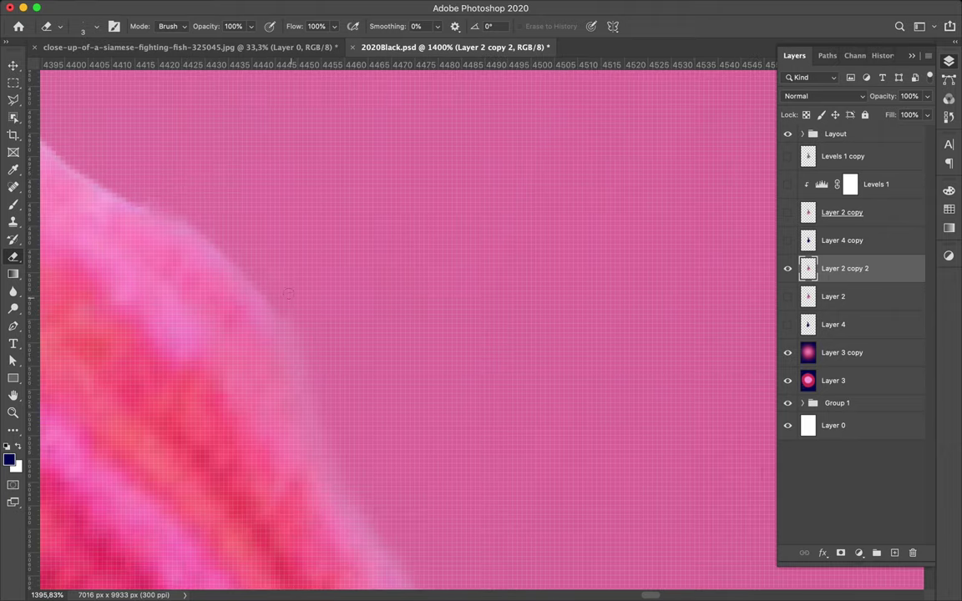
scroll(167, 204, down, 2)
scroll(167, 203, down, 5)
scroll(169, 202, up, 5)
scroll(169, 201, up, 1)
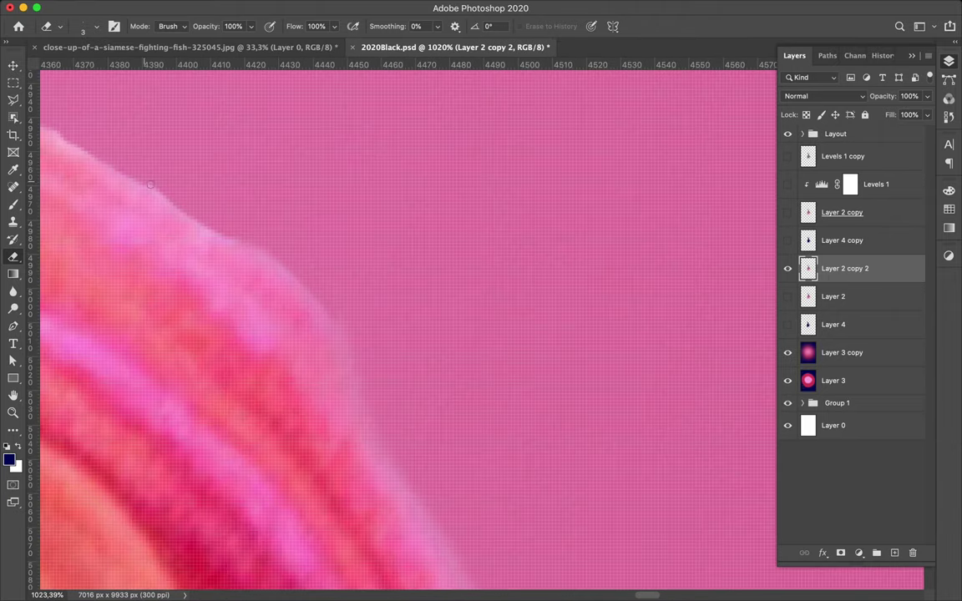
scroll(53, 136, left, 5)
scroll(53, 136, up, 2)
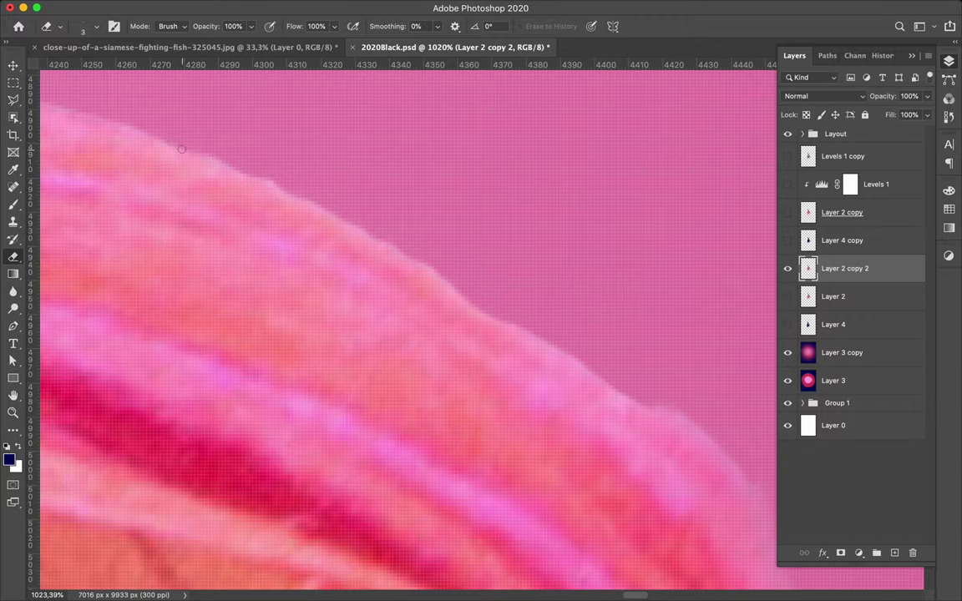
scroll(434, 279, left, 4)
scroll(434, 279, up, 2)
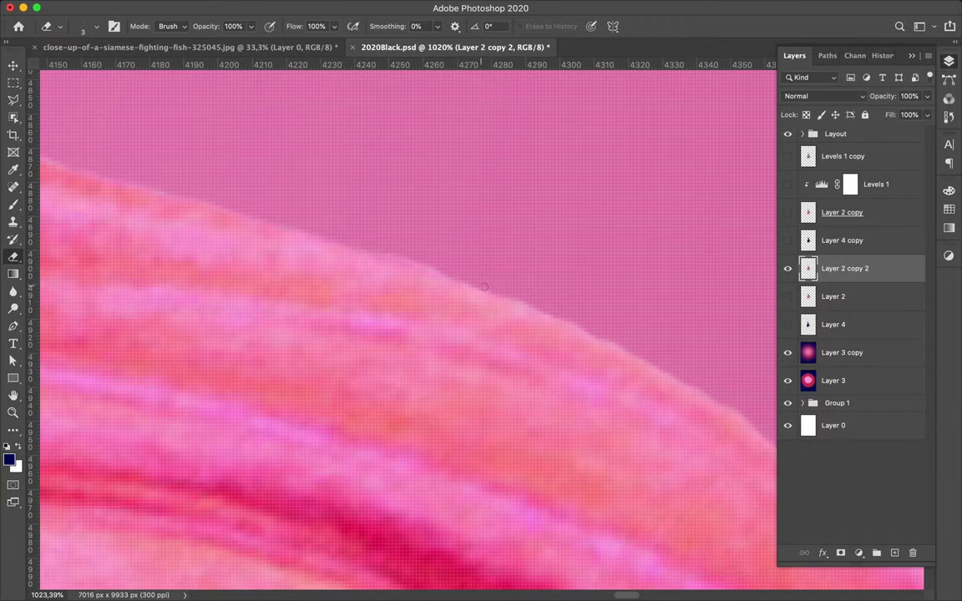
scroll(384, 259, left, 5)
scroll(385, 259, up, 1)
scroll(389, 267, left, 1)
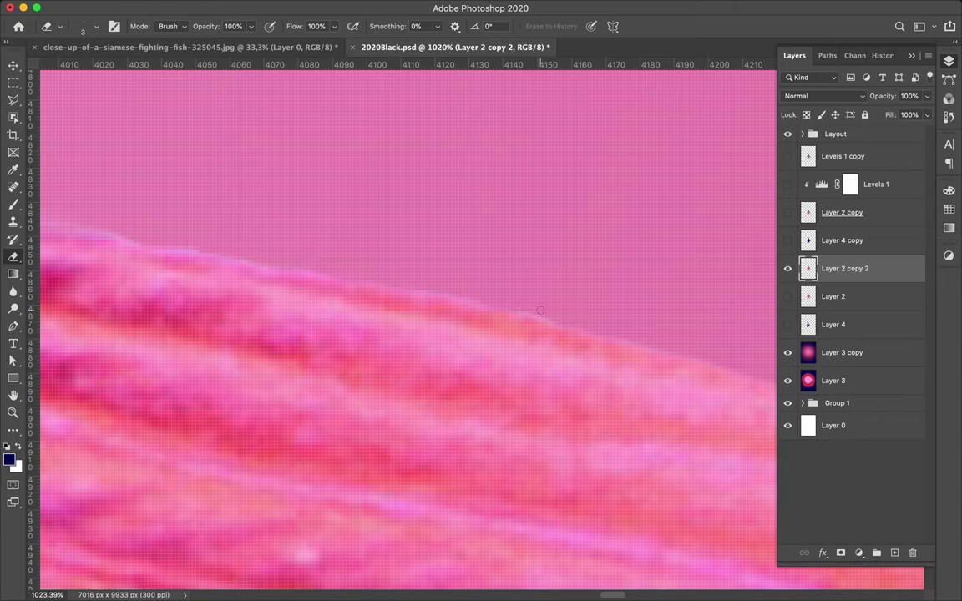
scroll(426, 301, left, 4)
scroll(426, 301, up, 1)
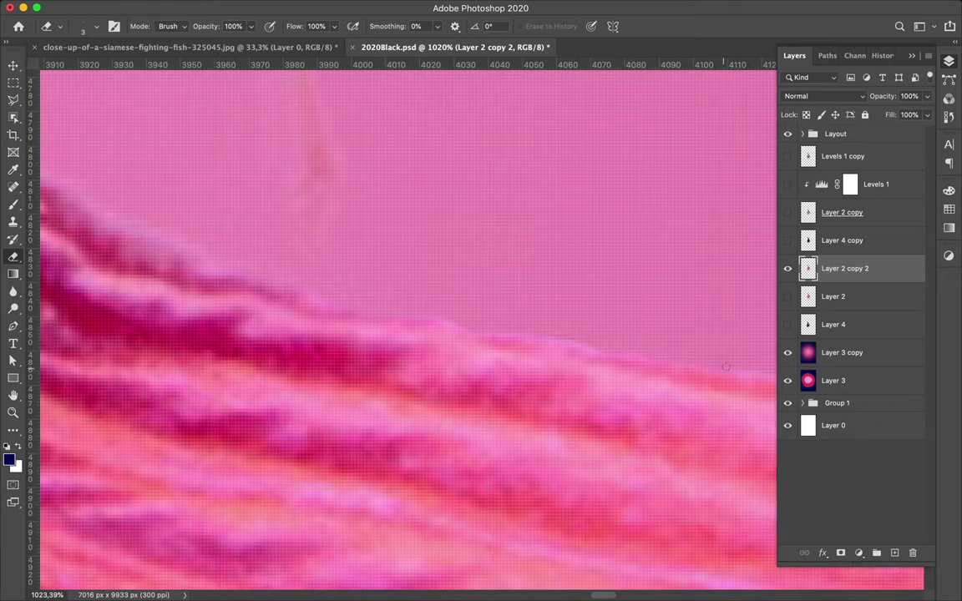
scroll(725, 366, left, 4)
scroll(726, 366, up, 1)
key(ctrl+o)
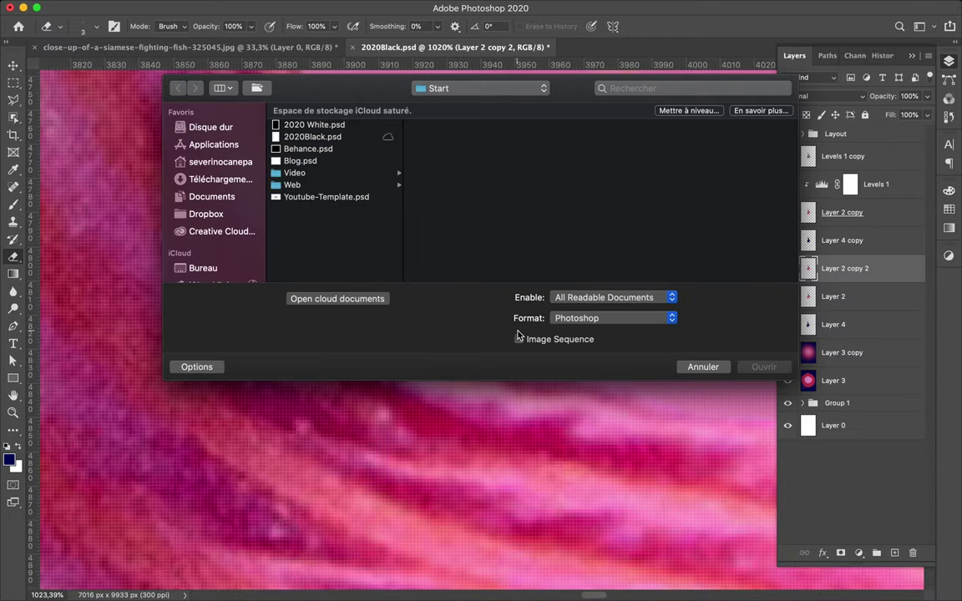
- Dismiss the Open dialog, save the poster and fit the whole canvas in view
key(Escape)
key(ctrl+s)
key(ctrl+0)
scroll(504, 299, up, 3)
scroll(504, 299, up, 2)
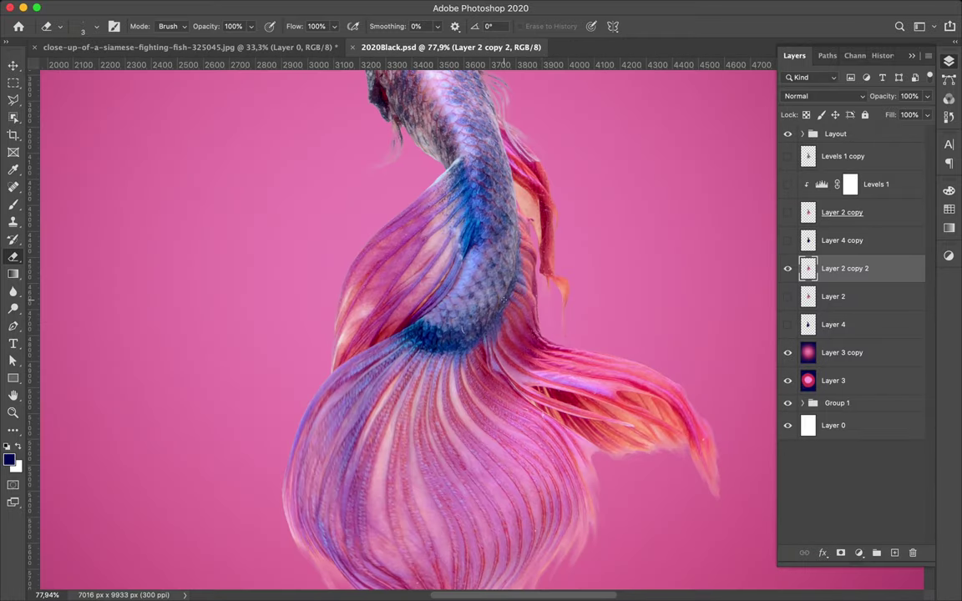
scroll(503, 299, up, 2)
scroll(492, 318, up, 1)
scroll(468, 351, down, 3)
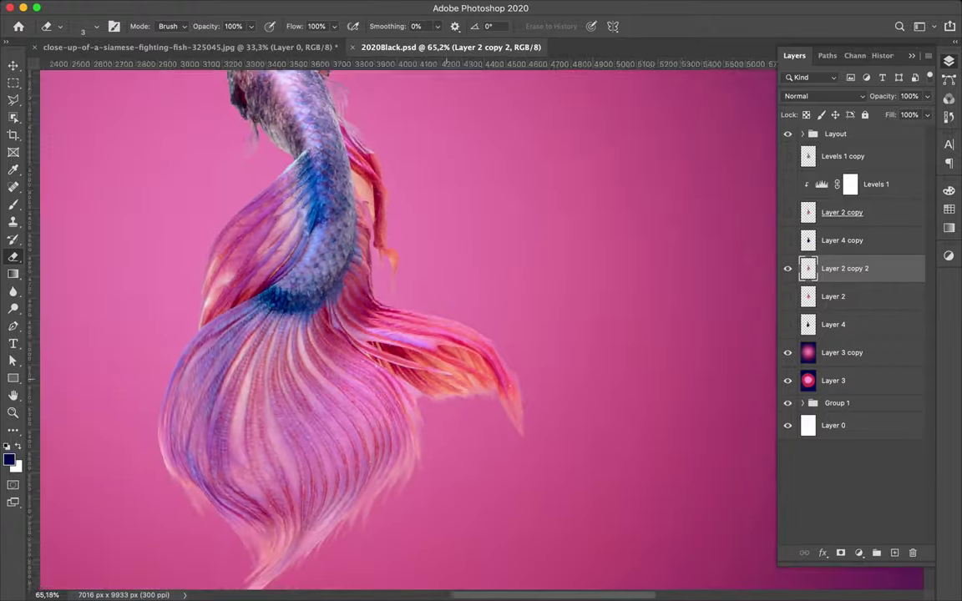
scroll(447, 380, down, 3)
key(v)
scroll(481, 334, down, 1)
- Delete Layer 2 and show Layer 4 copy with its fill set to 19%
click(794, 296)
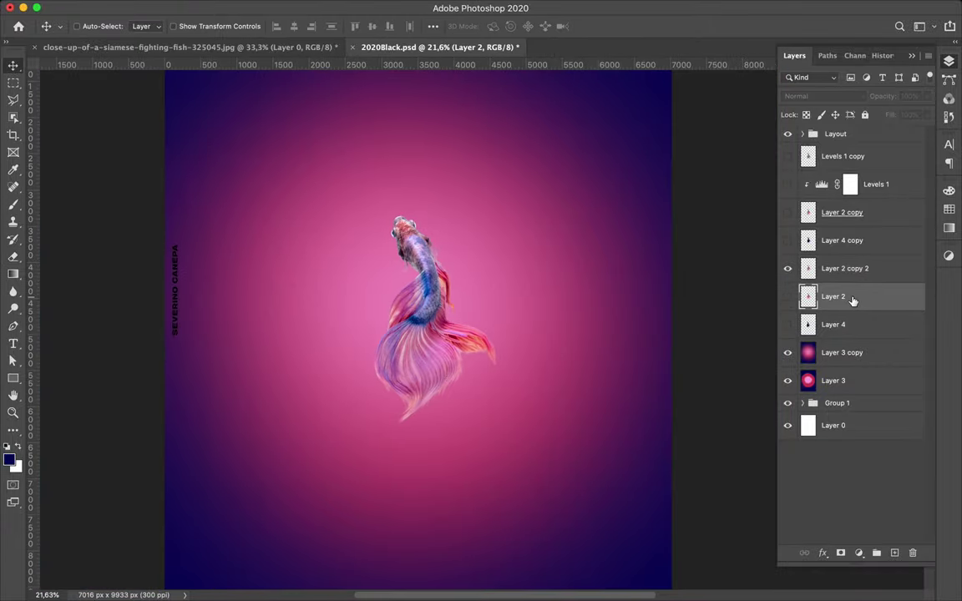
key(Delete)
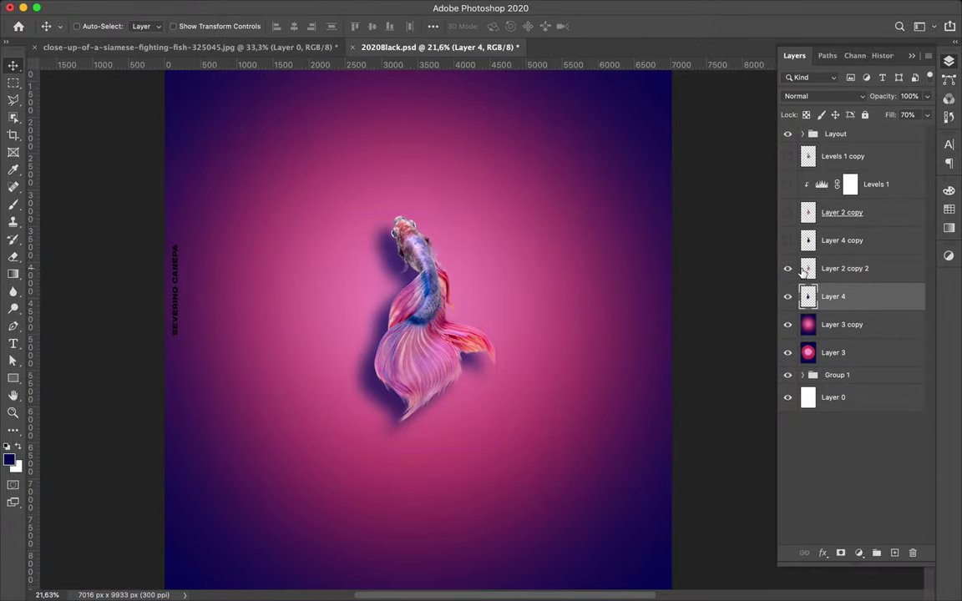
click(788, 242)
click(843, 241)
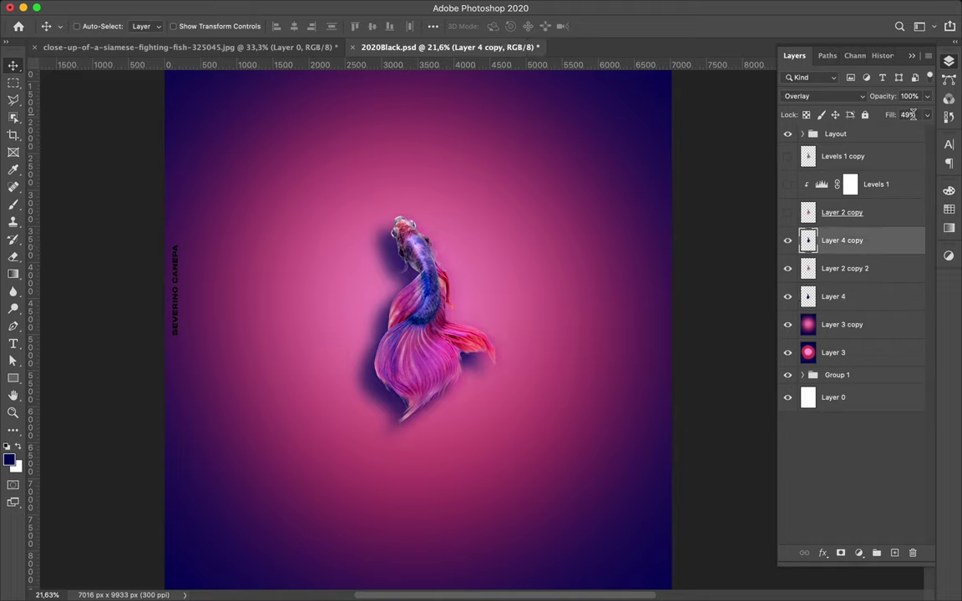
click(907, 115)
- Delete Layer 2 copy, duplicate Layer 2 copy 2 upward, and delete Levels 1 copy
click(789, 213)
click(878, 217)
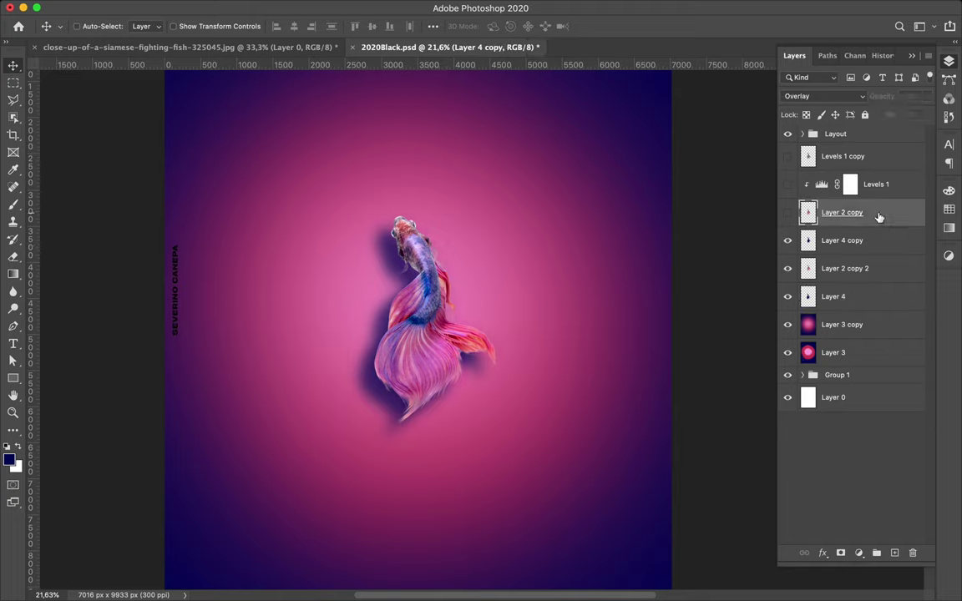
key(BackSpace)
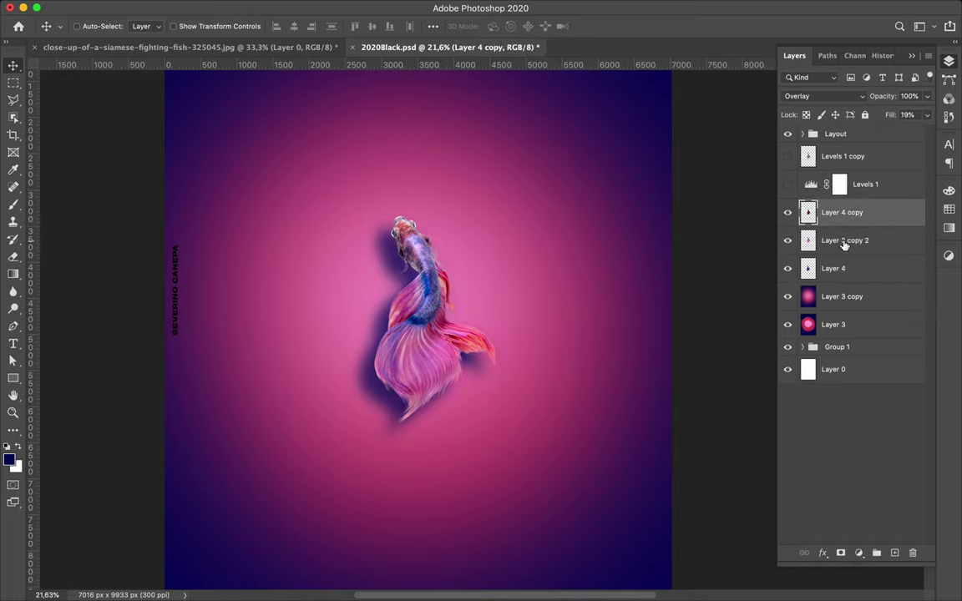
mouse_move(848, 241)
mouse_down()
mouse_move(838, 224)
mouse_move(850, 225)
mouse_up()
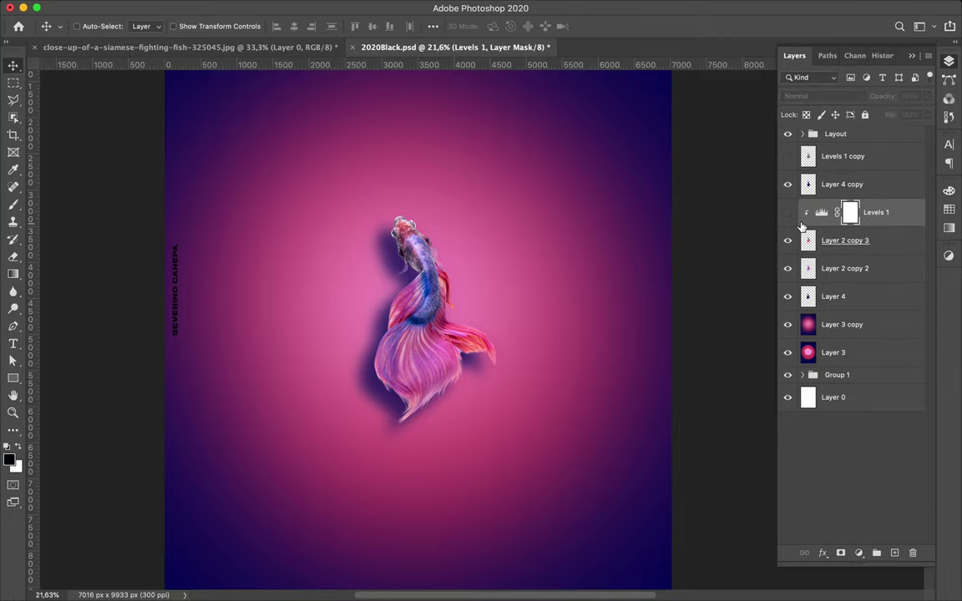
click(843, 156)
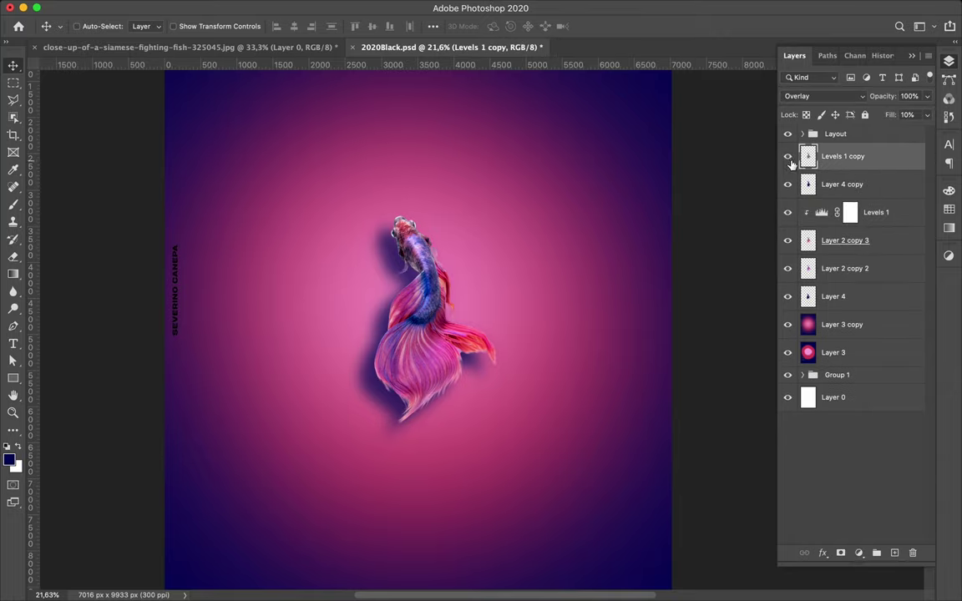
key(BackSpace)
- Expand the Layout group and make all text layers purple #a1699c
scroll(343, 325, down, 3)
scroll(467, 129, up, 1)
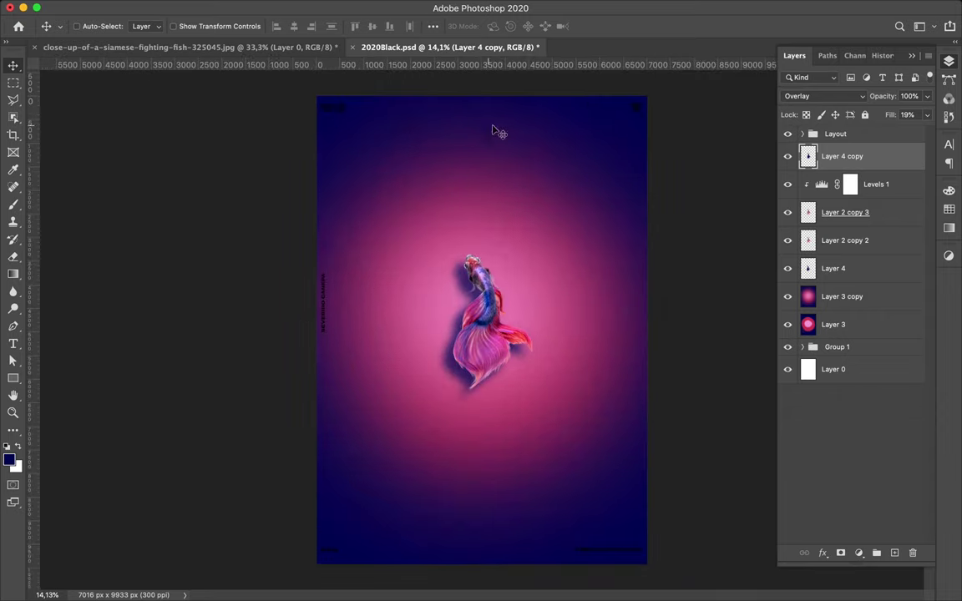
scroll(464, 242, up, 2)
scroll(509, 268, down, 3)
click(836, 134)
click(802, 134)
shift+click(851, 289)
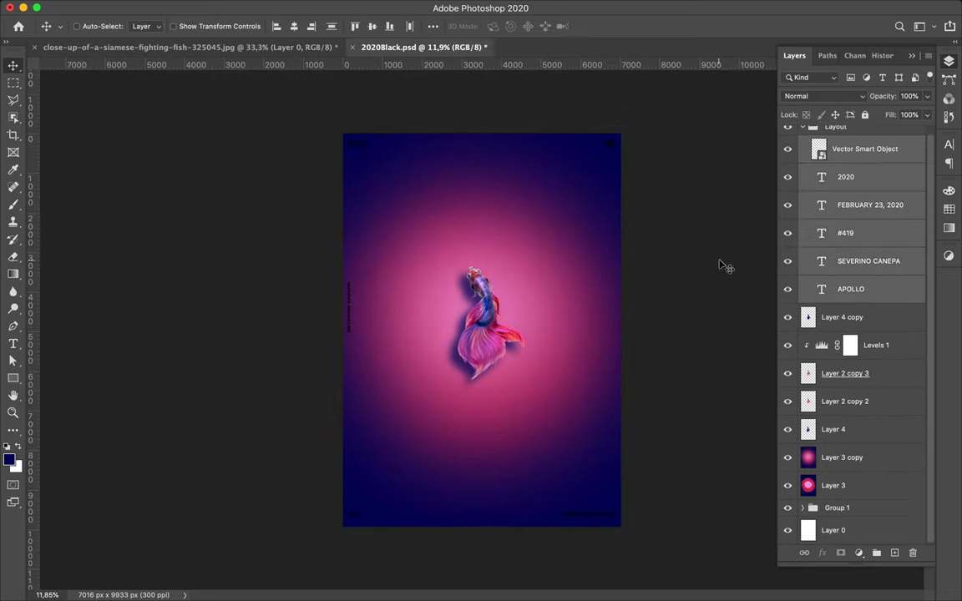
key(t)
click(541, 26)
click(829, 209)
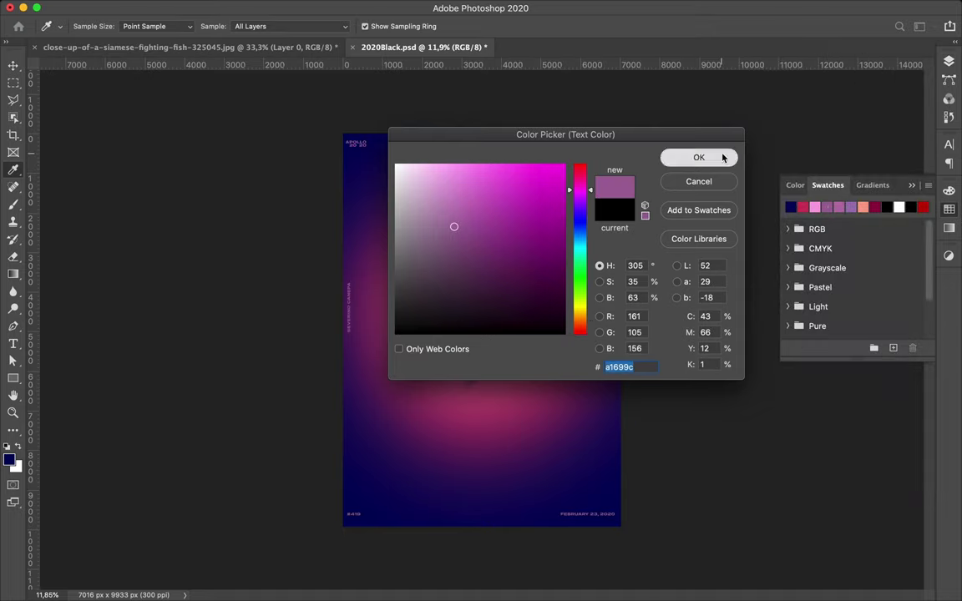
click(723, 157)
key(v)
- Load the logo outline as a selection and paint it purple on a new Layer 5
scroll(668, 150, up, 2)
scroll(752, 130, up, 2)
key(F7)
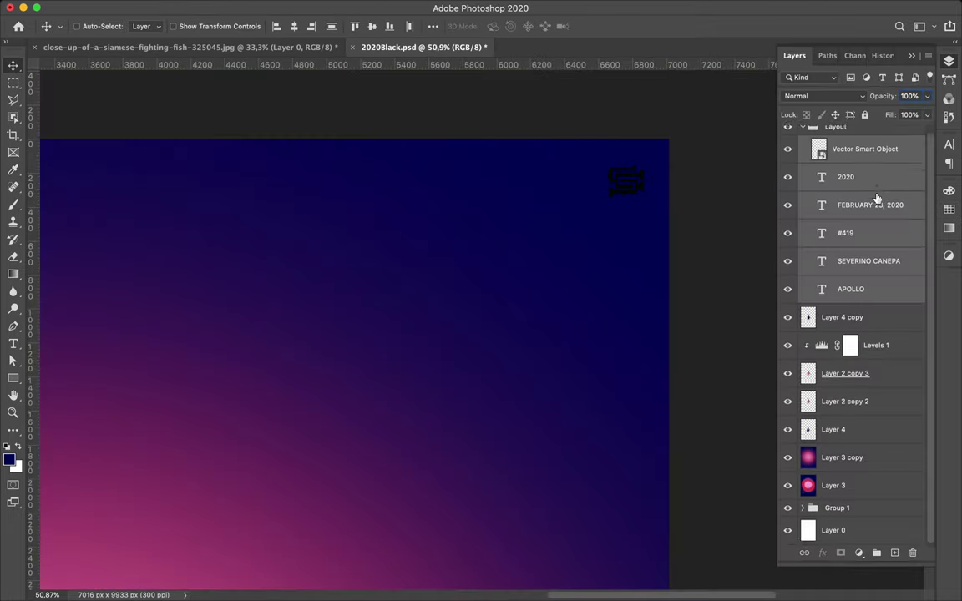
ctrl+click(818, 157)
key(ctrl+shift+alt+n)
key(b)
click(948, 209)
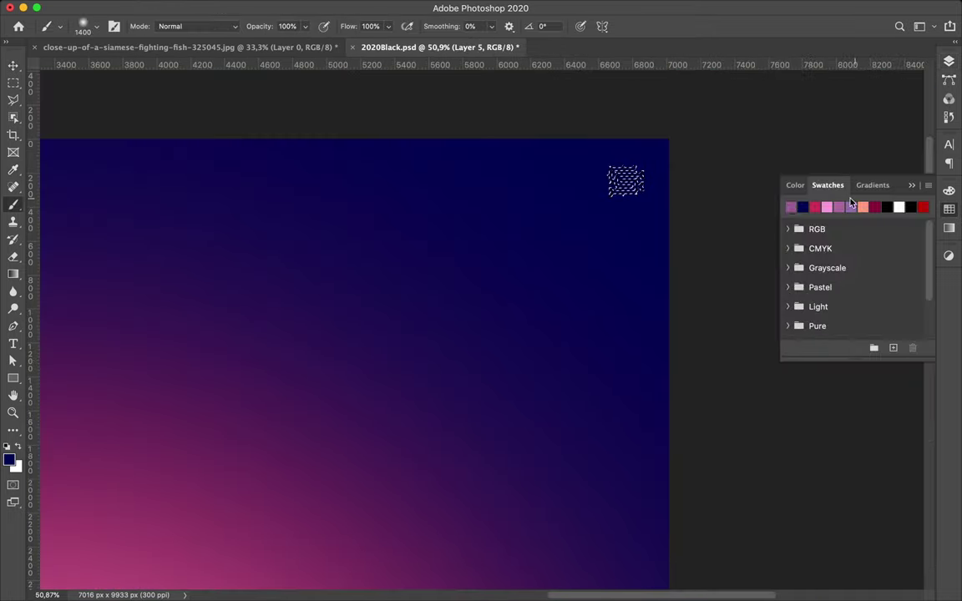
click(790, 207)
drag(618, 182, 613, 172)
- Deselect the logo, fit the poster in view and select the Layer 3 copy glow
key(v)
key(F7)
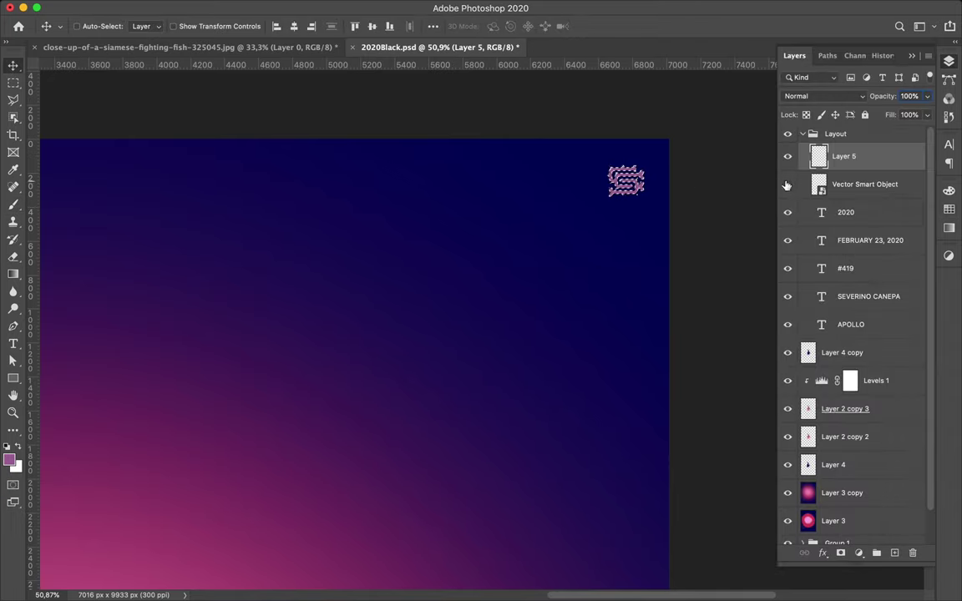
key(ctrl+d)
key(ctrl+0)
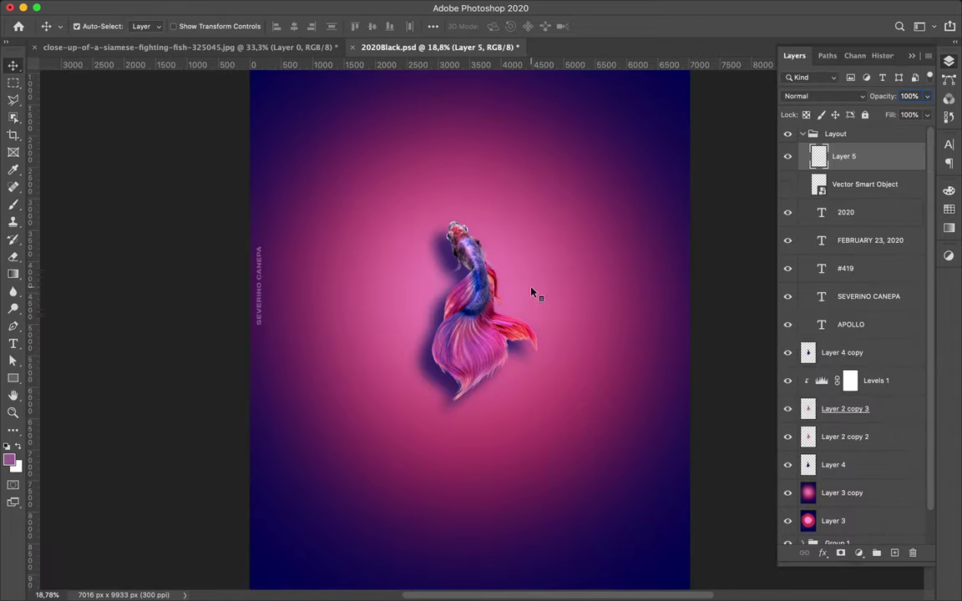
click(844, 493)
key(ctrl+0)
- Duplicate Layer 3 copy and render a centred Lens Flare at 135% brightness on it
drag(844, 493, 860, 493)
click(312, 6)
mouse_move(326, 229)
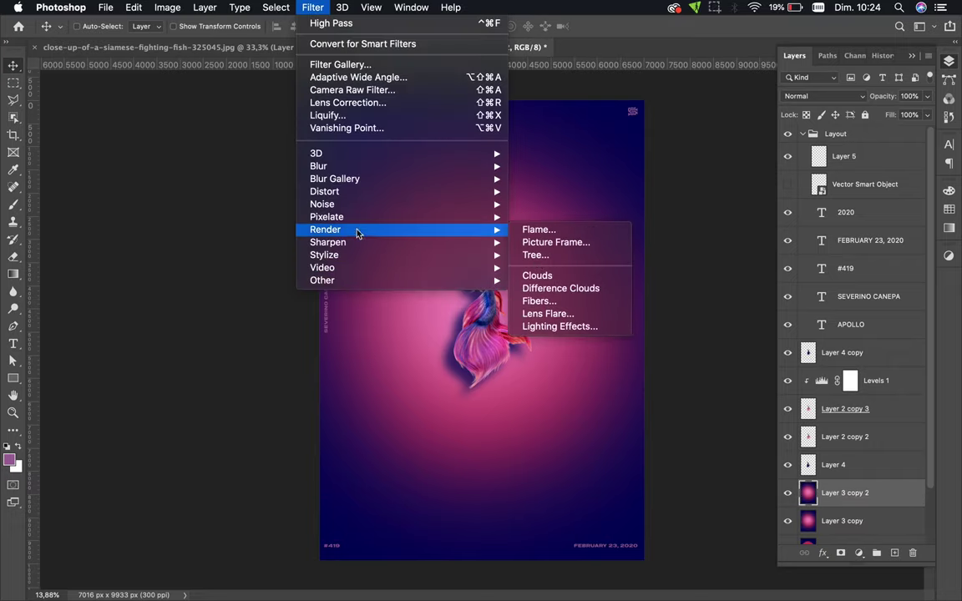
click(548, 313)
drag(414, 198, 428, 208)
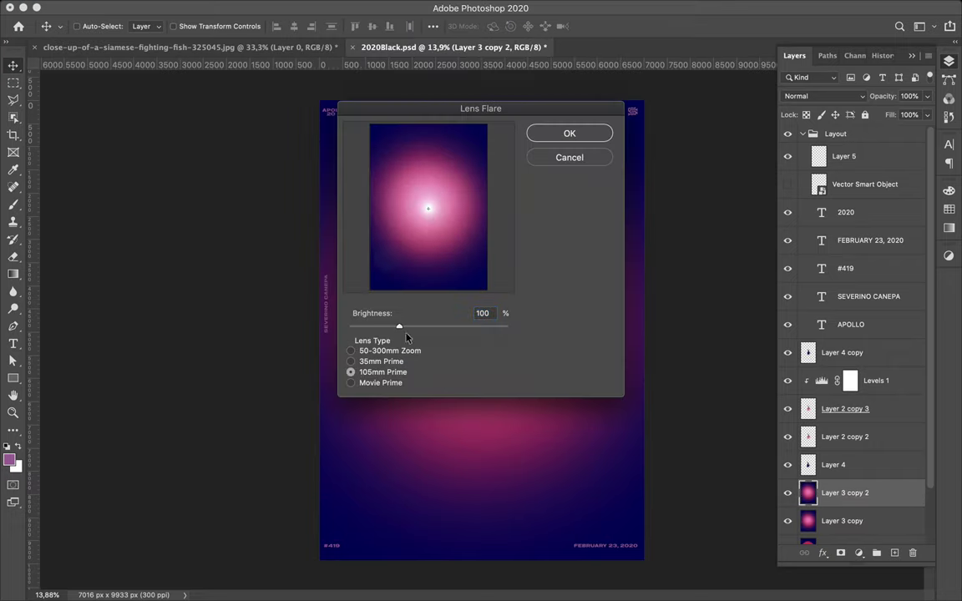
drag(399, 327, 418, 329)
click(569, 134)
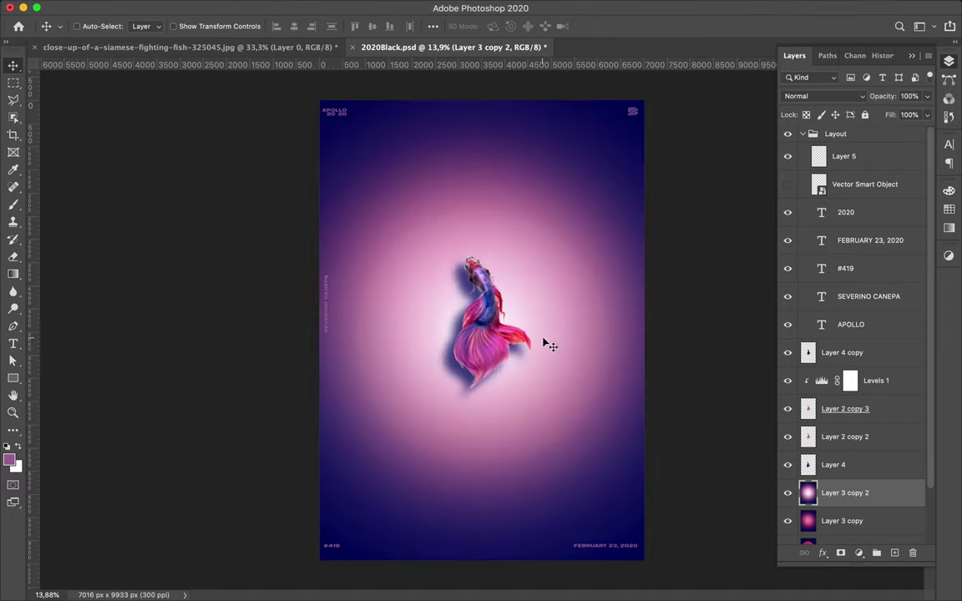
- Blend the flare layer with Soft Light and save the poster
click(827, 97)
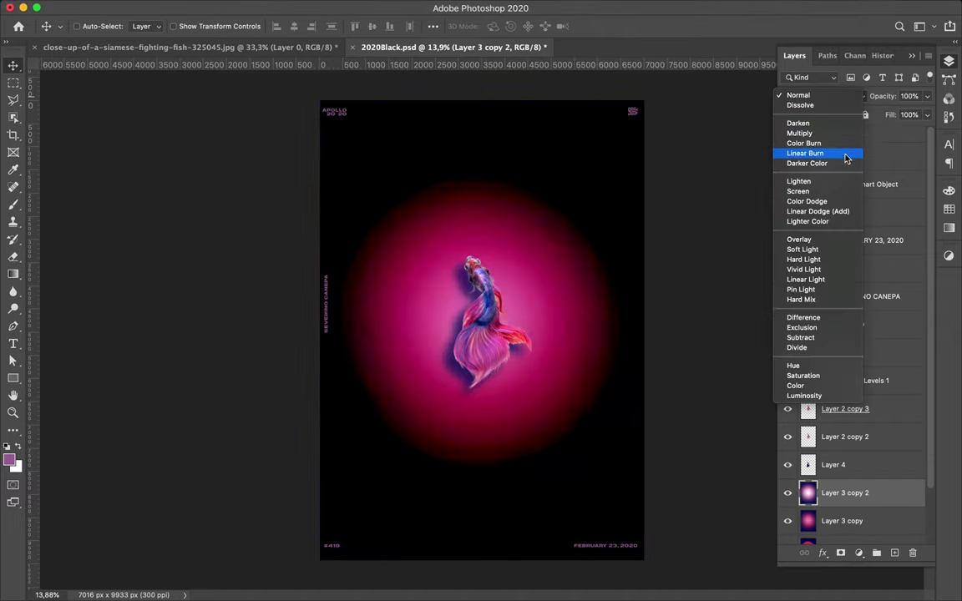
click(846, 250)
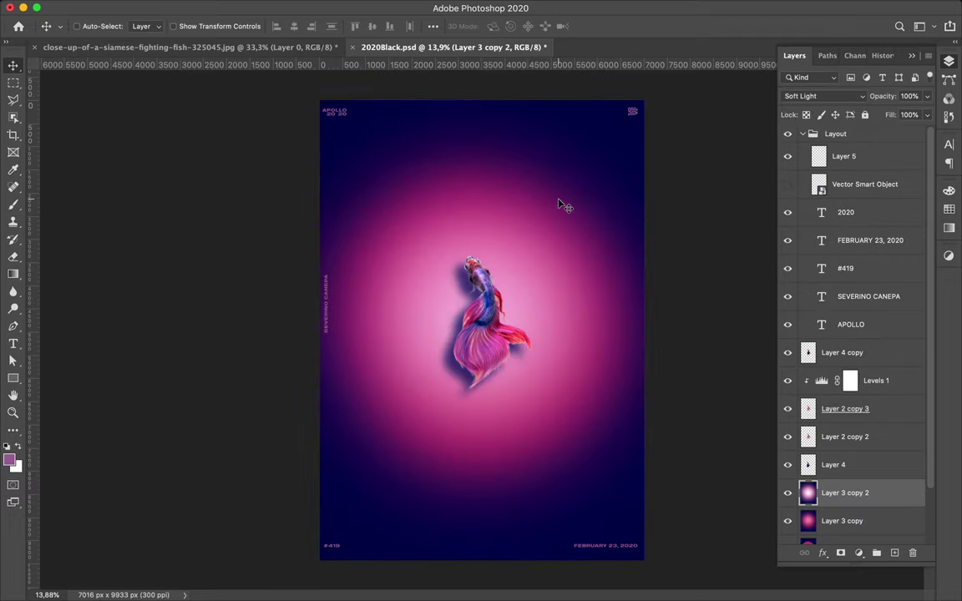
scroll(528, 309, down, 3)
key(super+s)
click(716, 8)
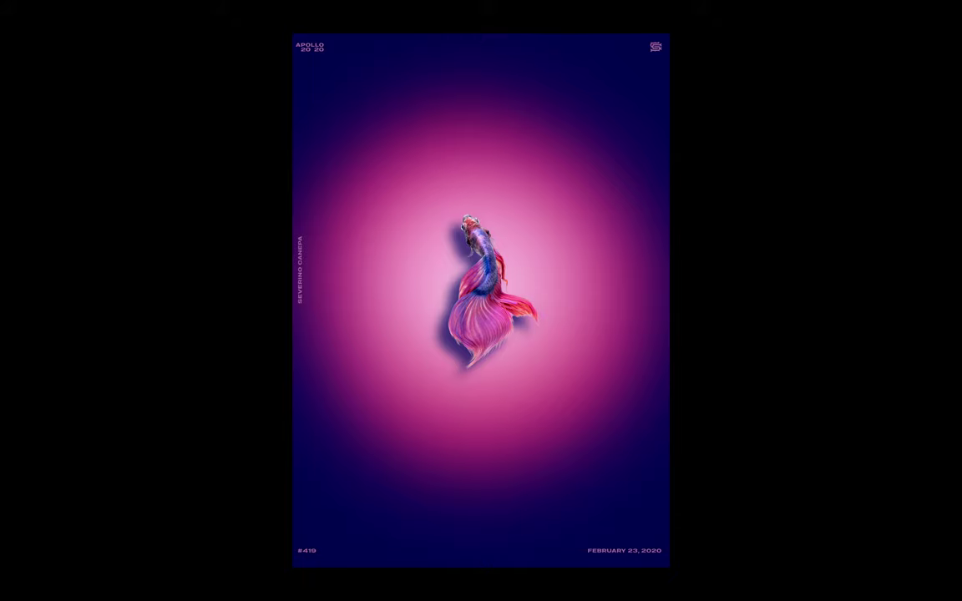